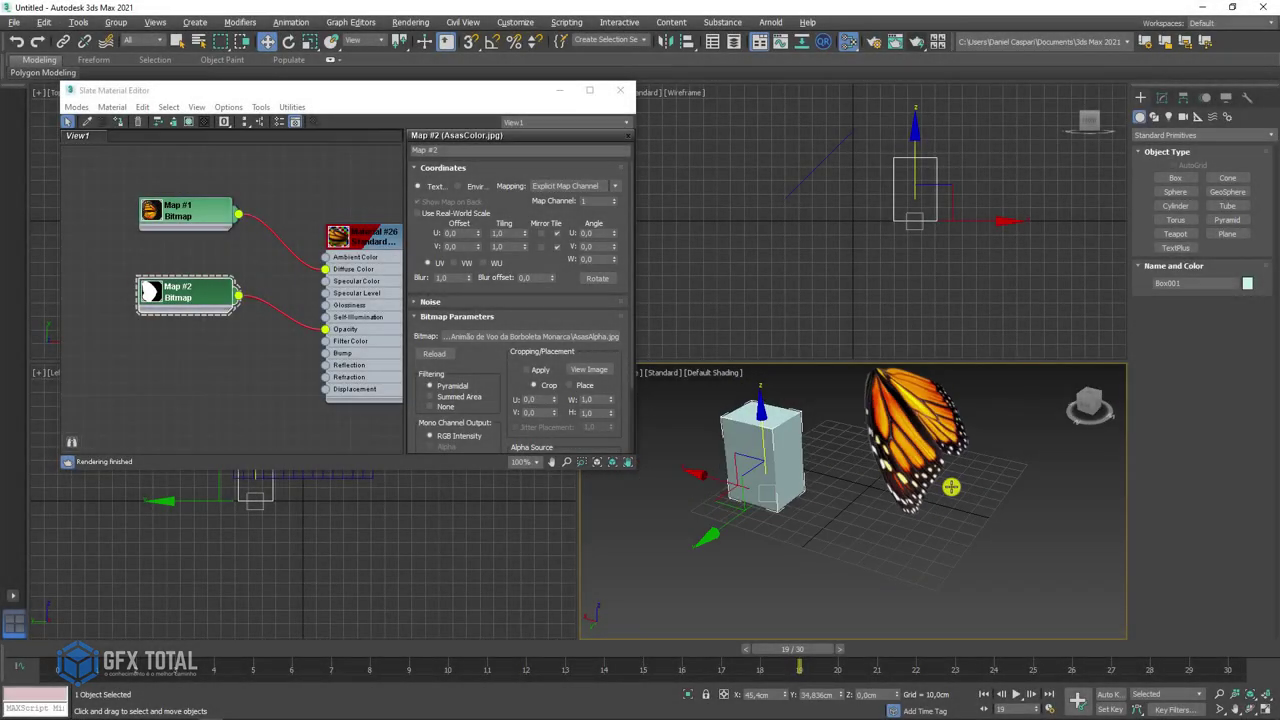
Close the Slate Material Editor and maximize the Perspective view with Alt+W.
middle_click_drag(951, 483, 847, 467, "alt")
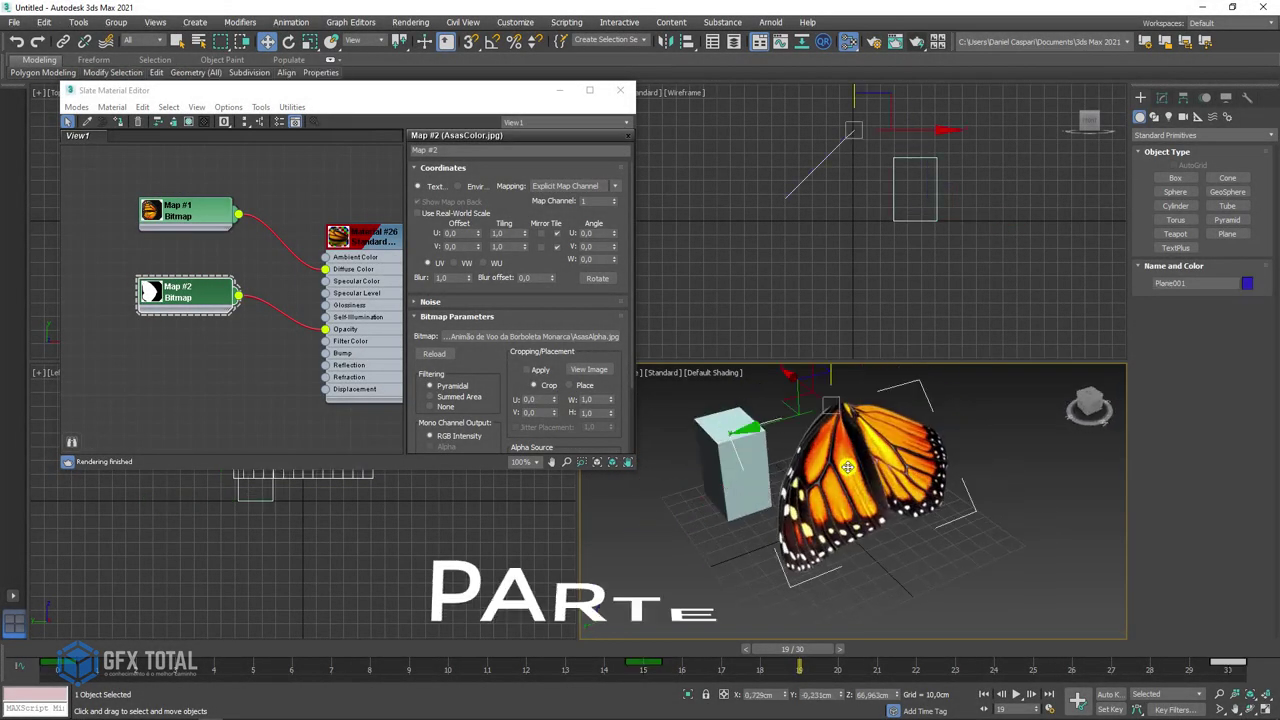
left_click(620, 92)
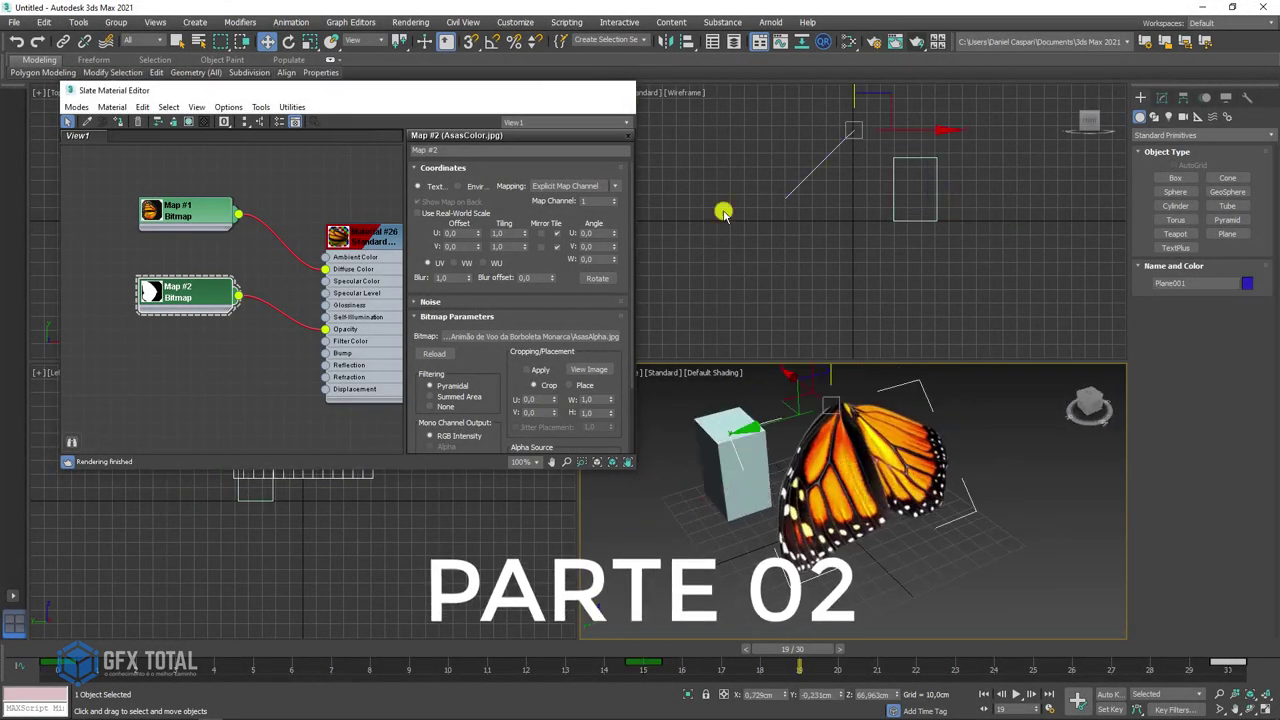
mouse_move(914, 571)
middle_mouse_down("alt")
mouse_move(968, 563)
mouse_move(907, 590)
middle_mouse_up("alt")
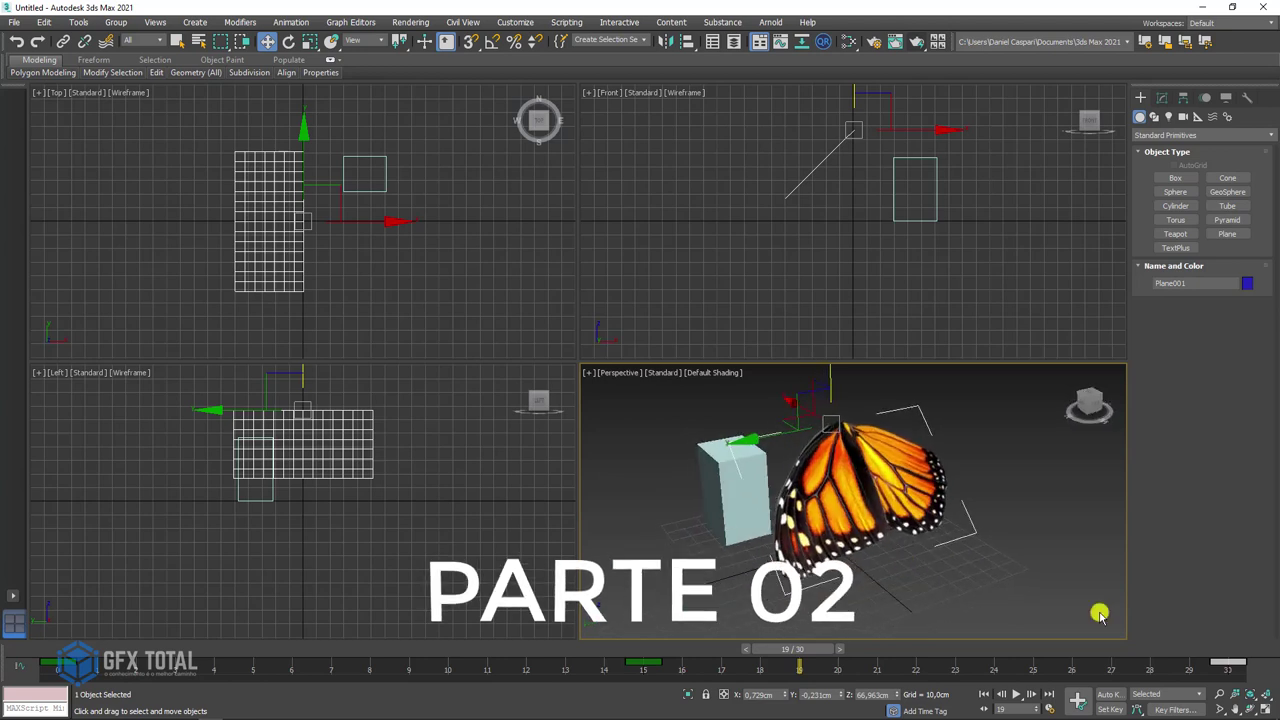
key("alt+w")
mouse_move(708, 505)
middle_mouse_down("alt")
mouse_move(714, 491)
mouse_move(734, 495)
middle_mouse_up("alt")
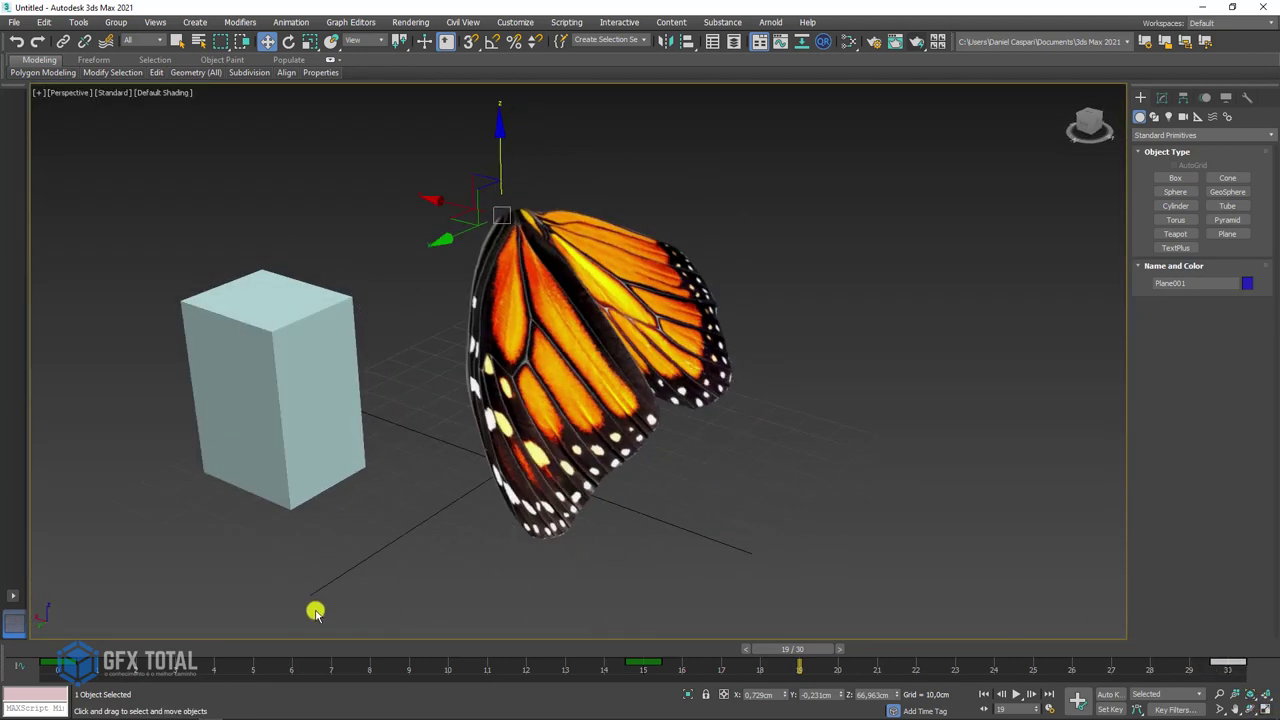
Scrub to frame 27, return to frame 0, zoom out, and play the wing-flap animation.
mouse_move(85, 656)
left_mouse_down()
mouse_move(937, 651)
mouse_move(920, 645)
left_mouse_up()
key("Home")
key("w")
scroll(366, 434, "down", 3)
middle_click_drag(366, 434, 433, 461, "alt")
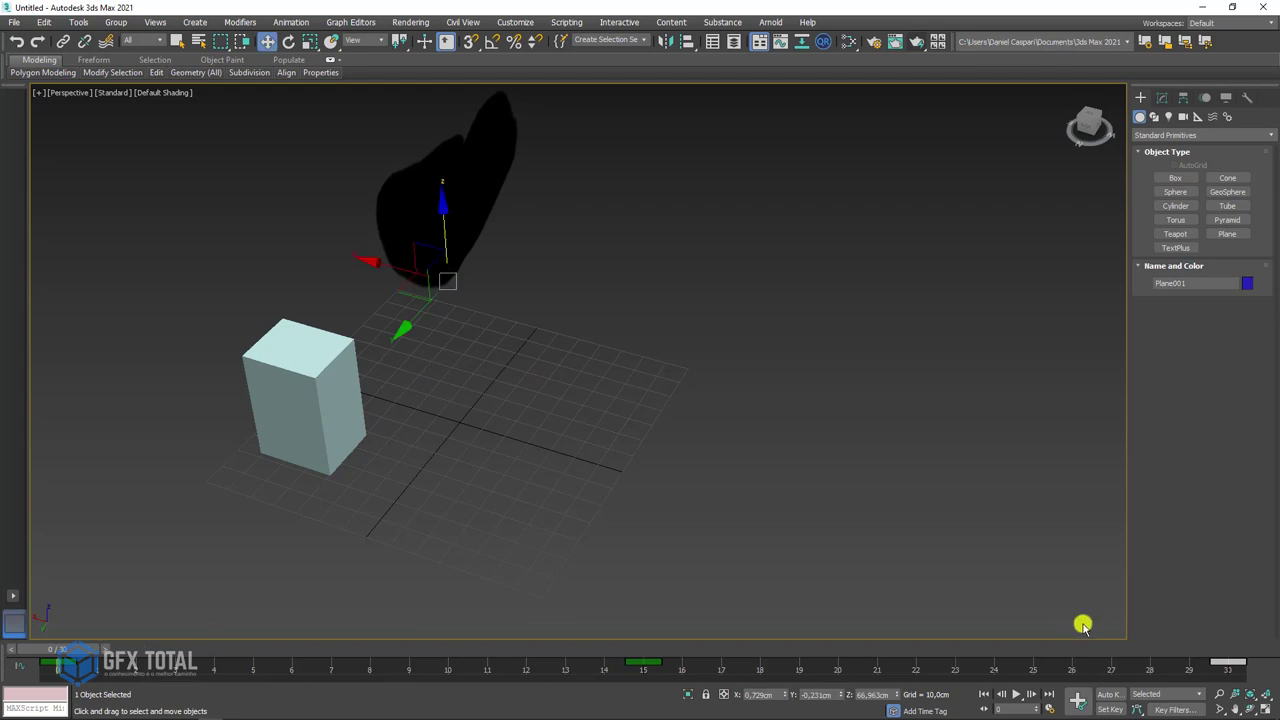
left_click(1015, 694)
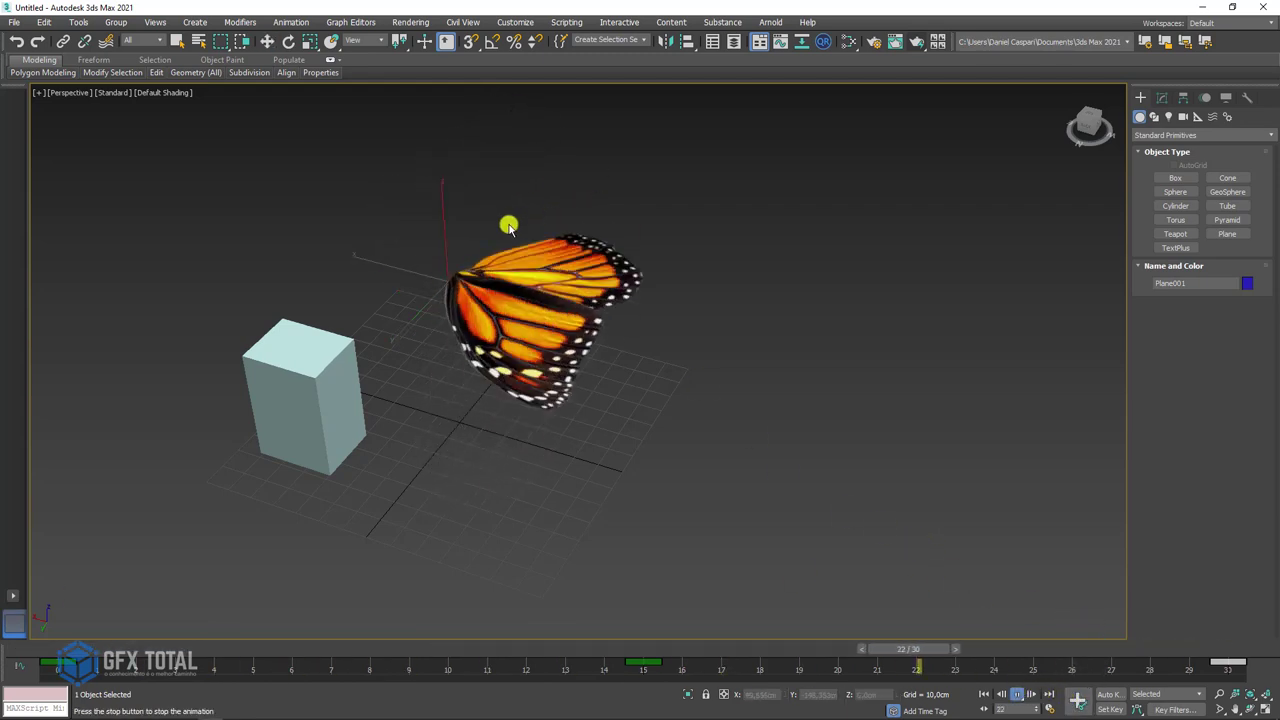
left_click_drag(1050, 649, 60, 649)
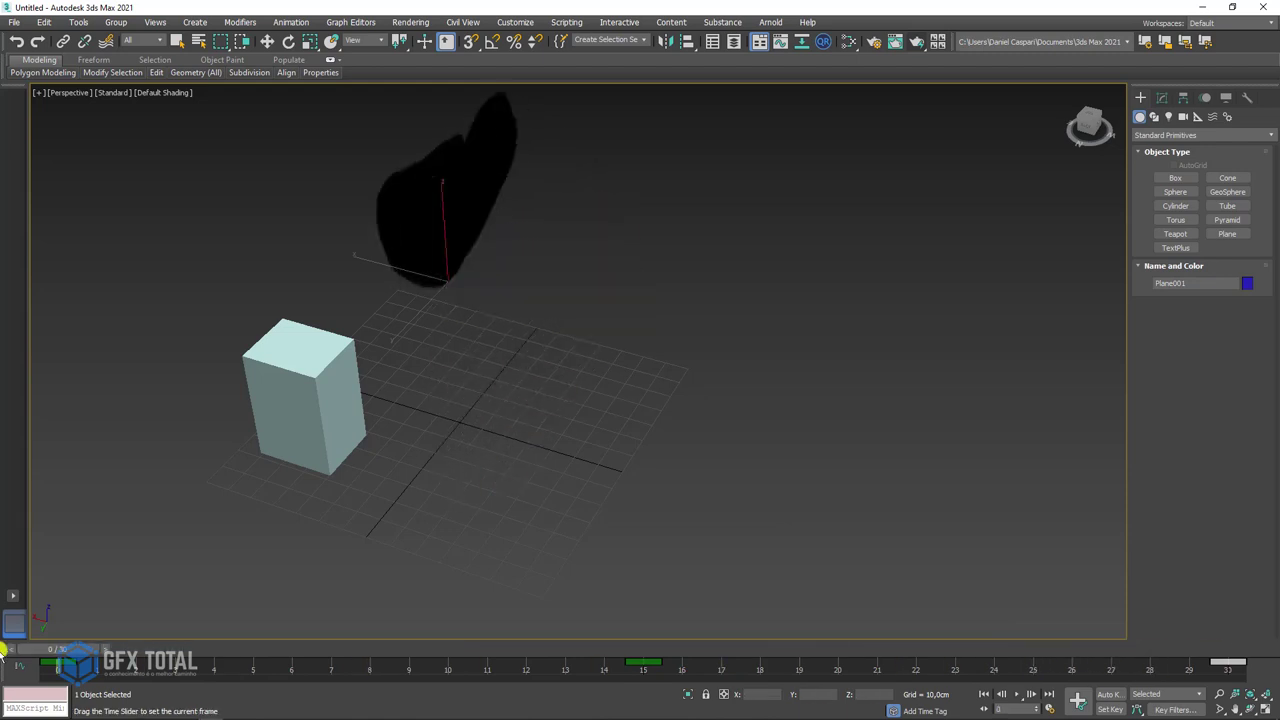
Open the Curve Editor, enlarge it, and fit the wing curve to frames 0–30.
key("w")
left_click(779, 44)
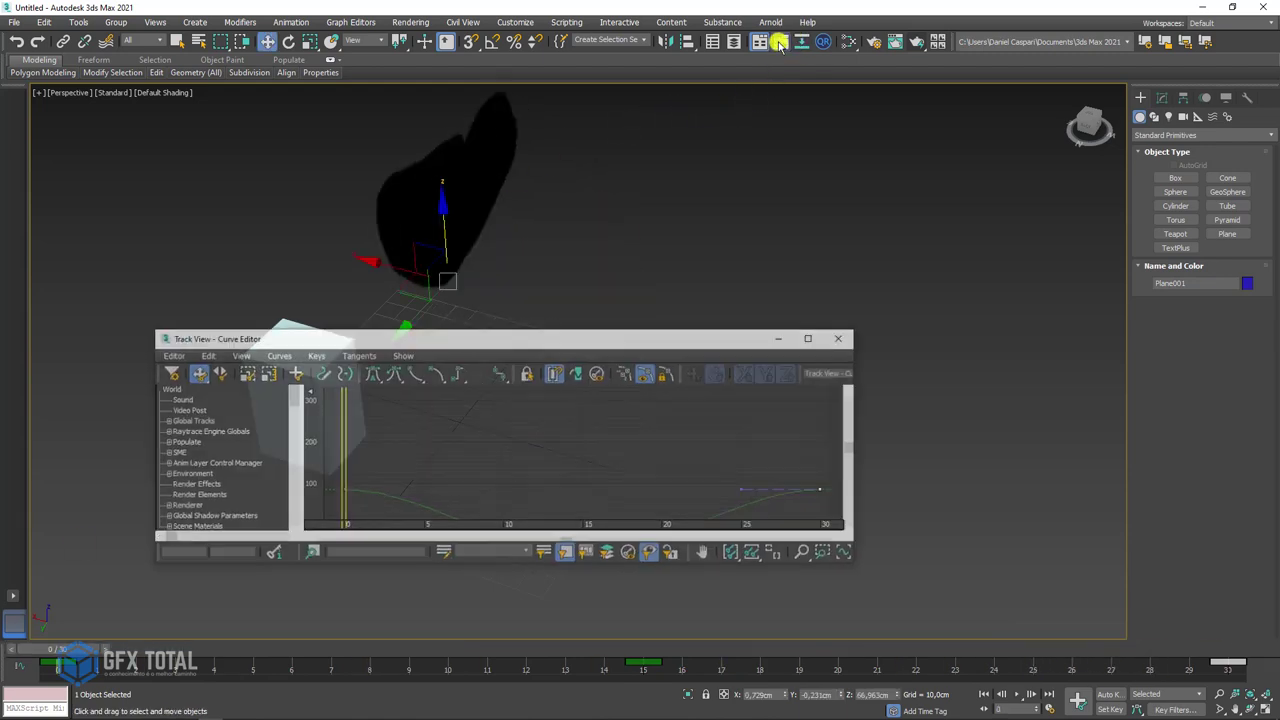
left_click_drag(551, 337, 664, 249)
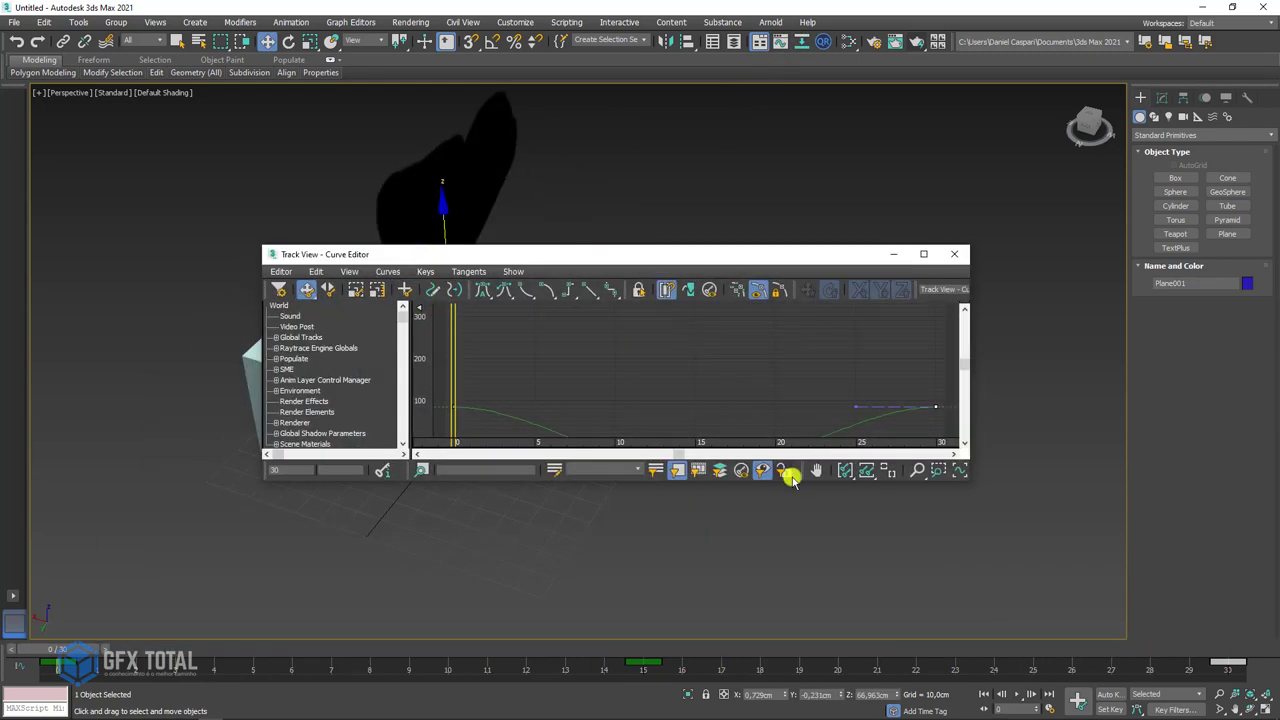
left_click(858, 472)
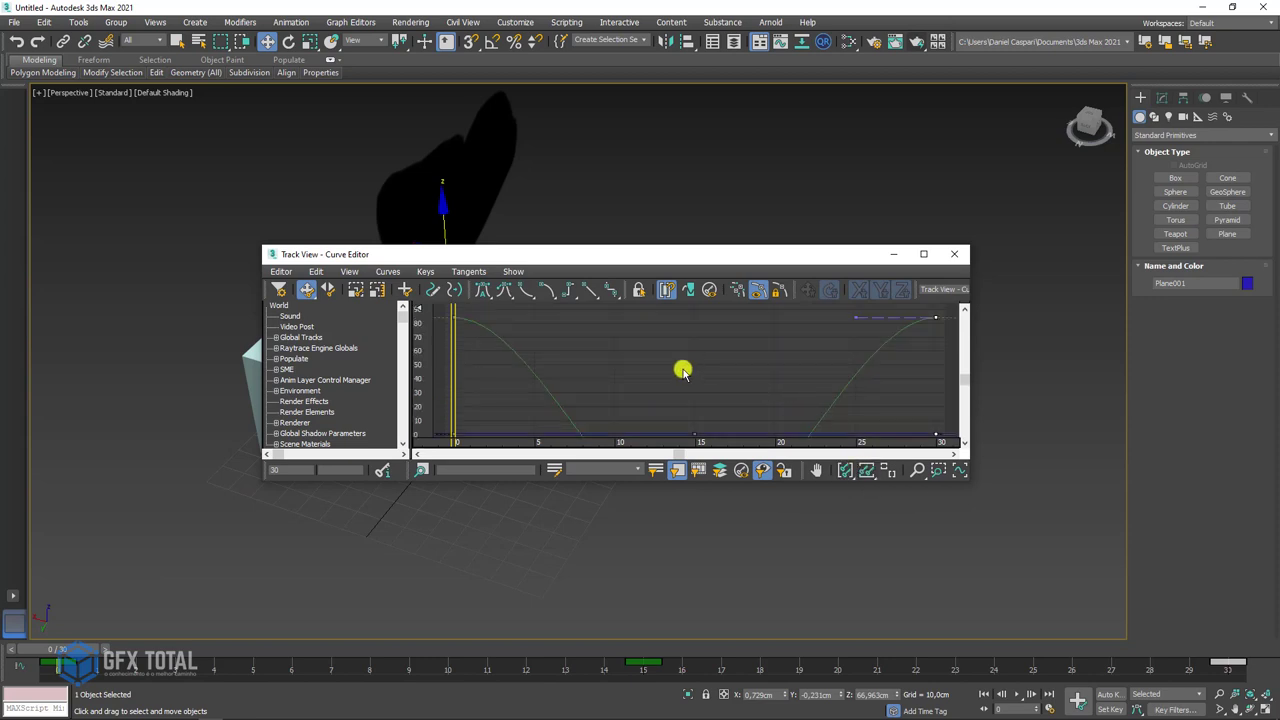
left_click_drag(659, 483, 683, 579)
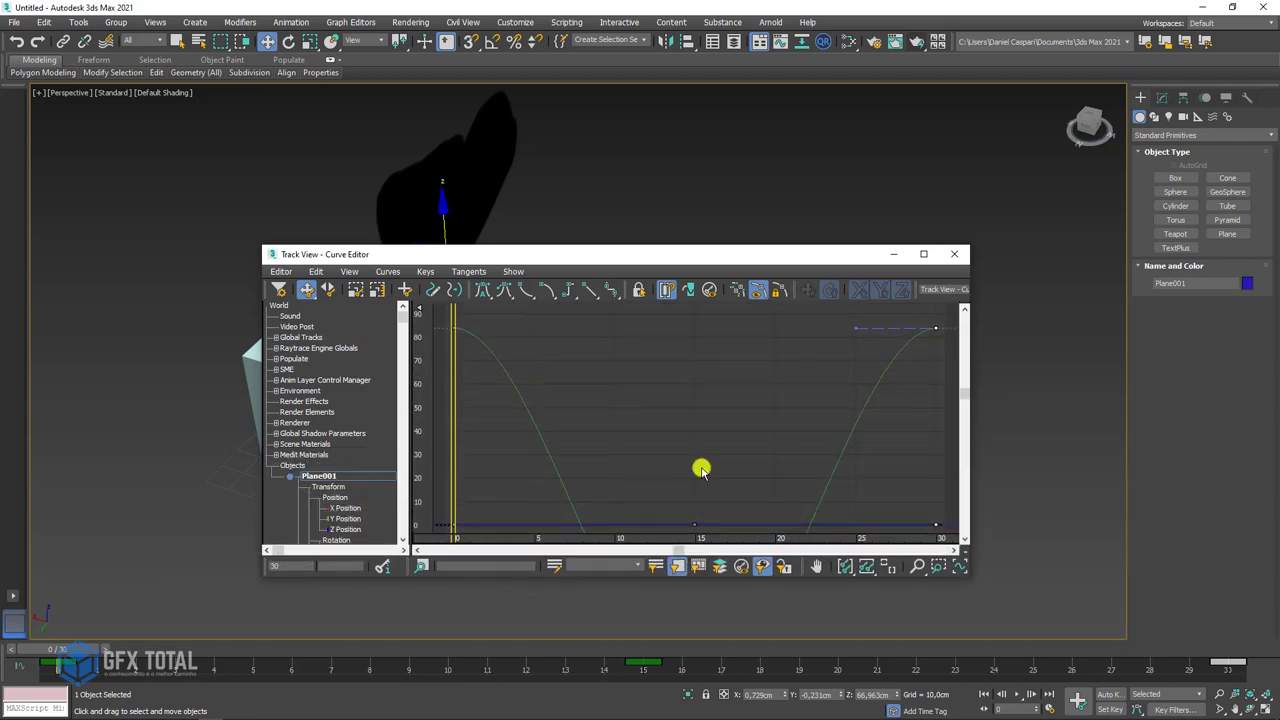
left_click_drag(640, 384, 665, 515)
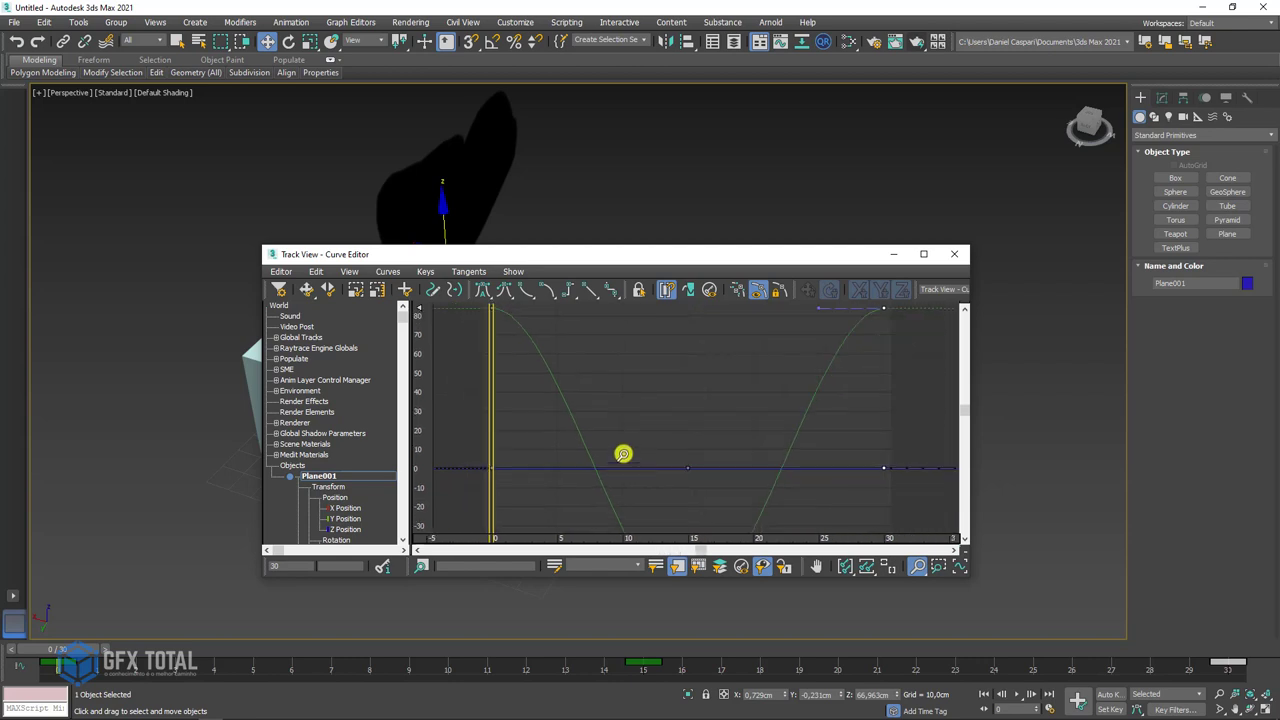
left_click(856, 569)
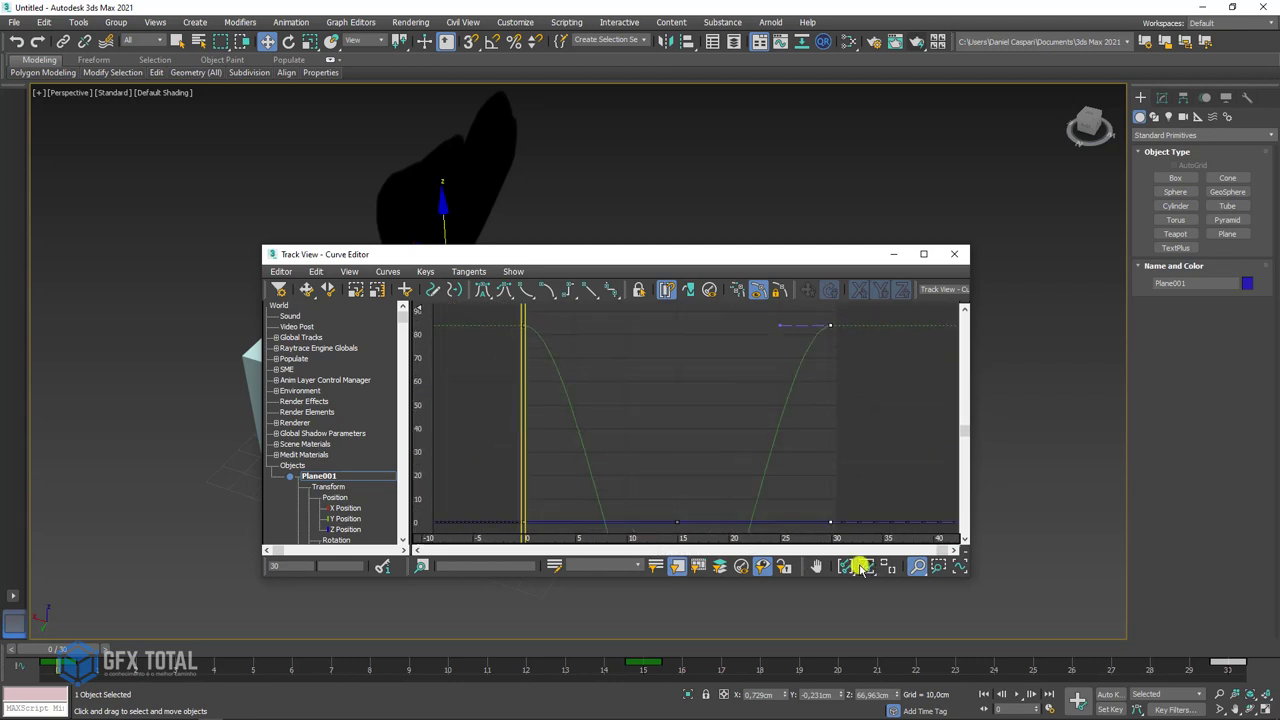
left_click(843, 567)
Pan the graph, move the editor aside, scrub to frame 23, and play the animation.
scroll(803, 497, "down", 2)
scroll(806, 500, "down", 2)
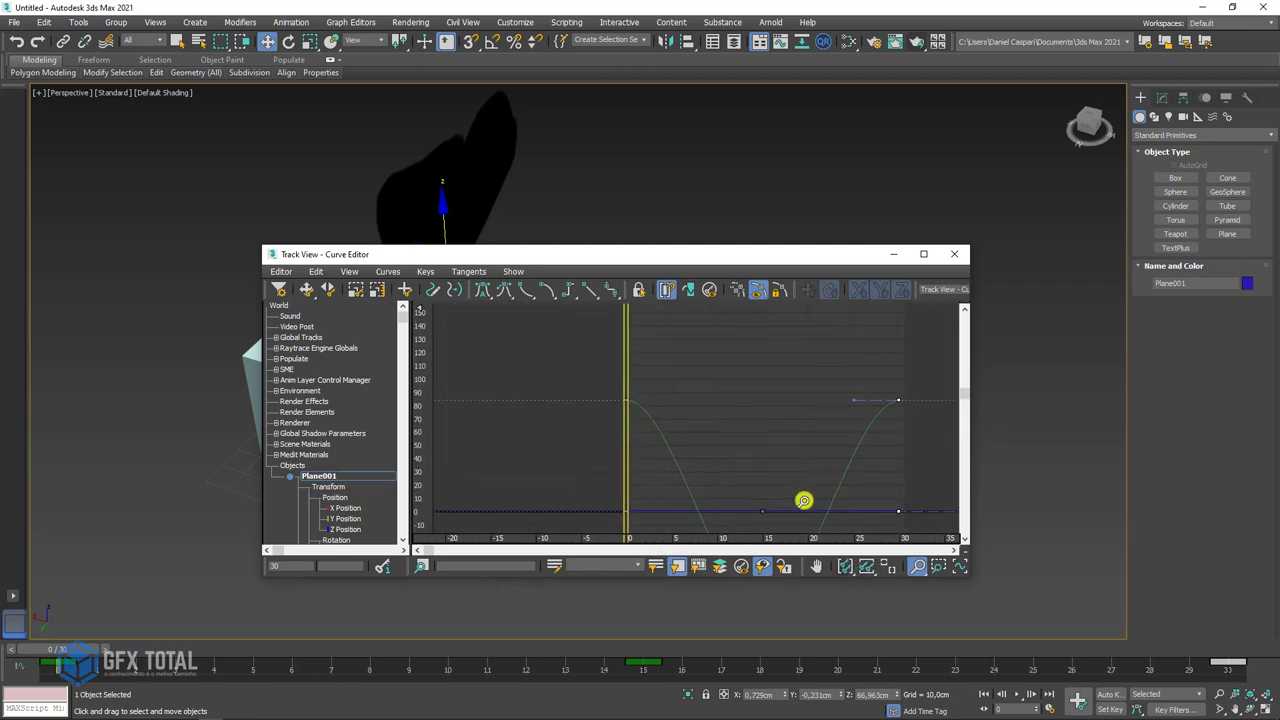
mouse_move(806, 500)
middle_mouse_down()
mouse_move(695, 430)
mouse_move(696, 403)
mouse_move(743, 416)
middle_mouse_up()
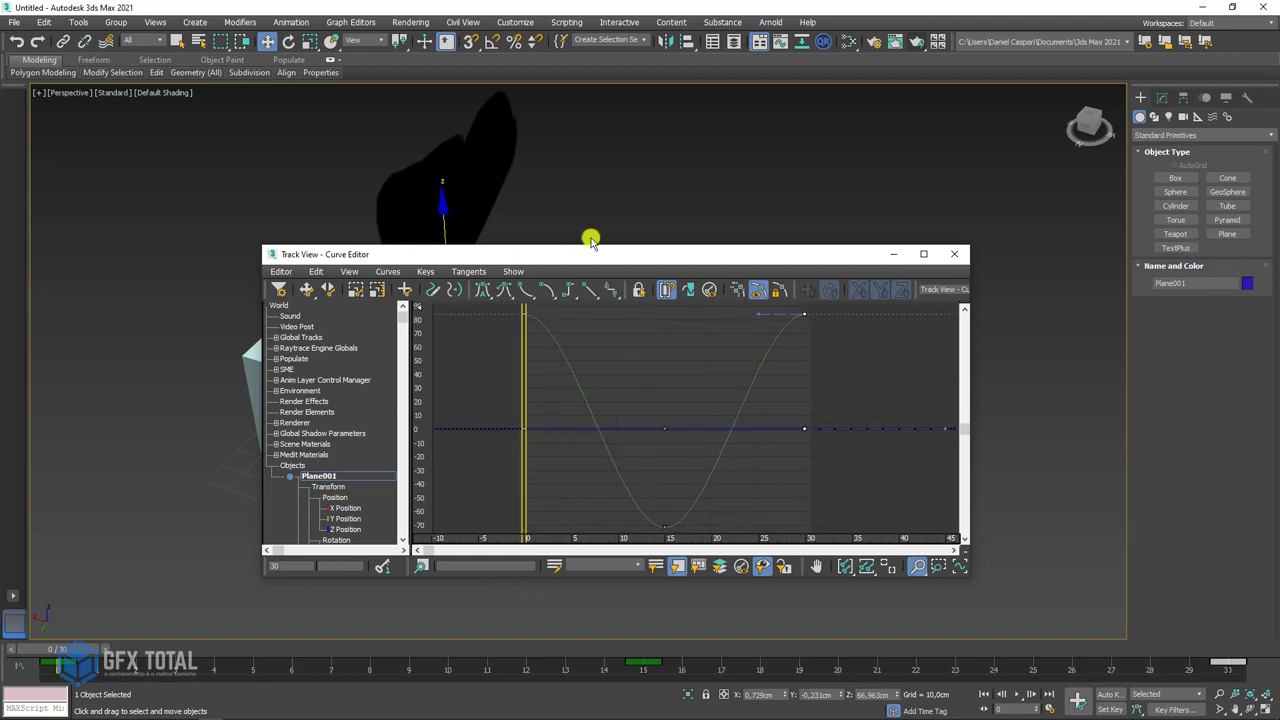
left_click_drag(591, 240, 884, 134)
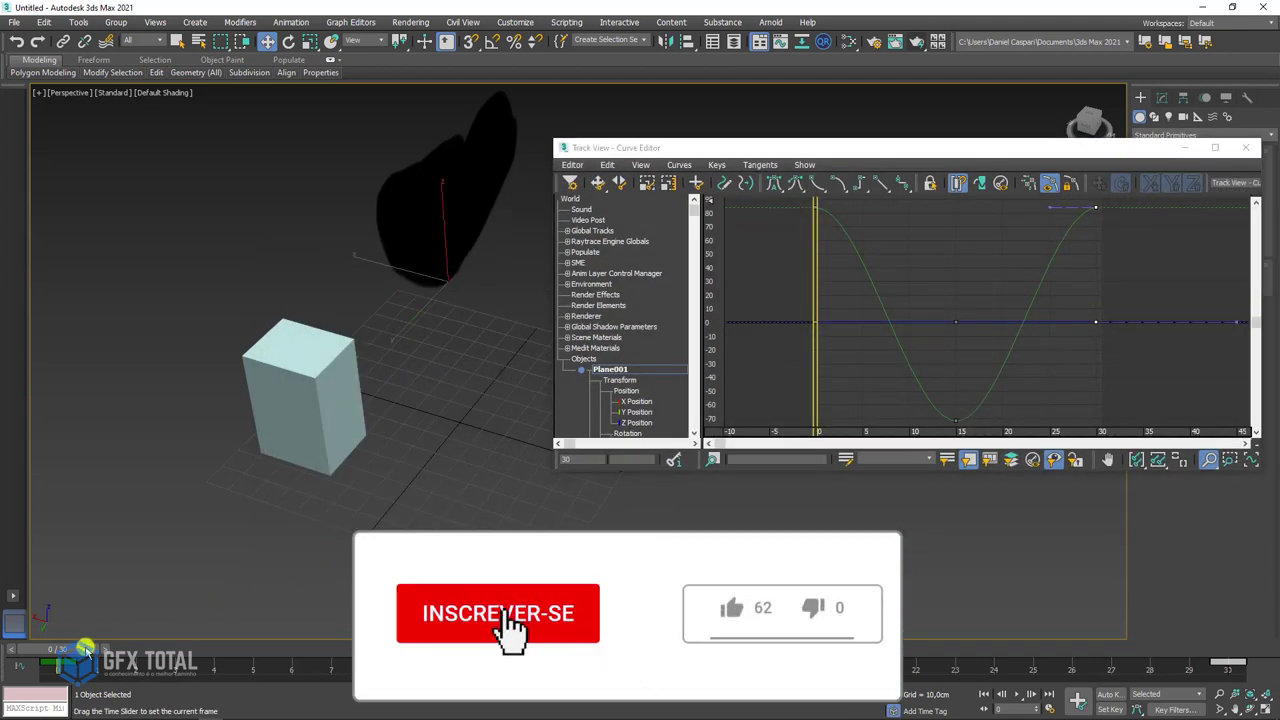
mouse_move(86, 650)
left_mouse_down()
mouse_move(1002, 637)
mouse_move(3, 648)
left_mouse_up()
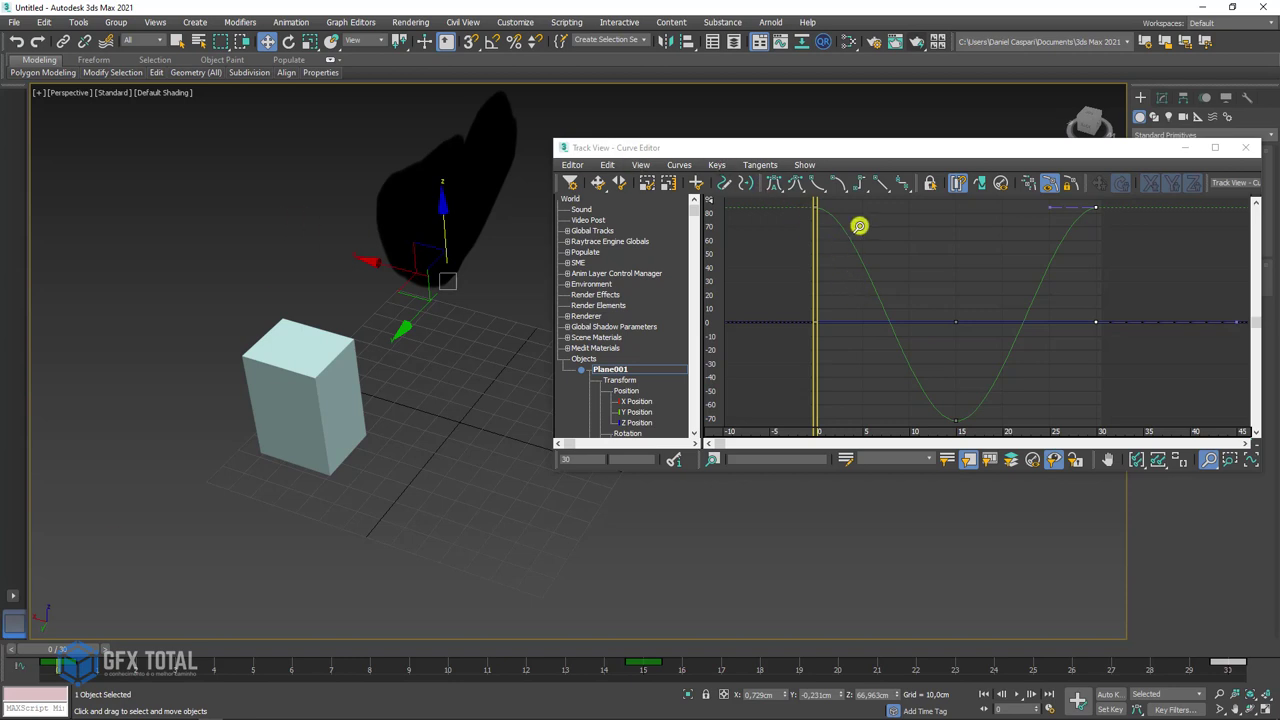
middle_click_drag(850, 235, 857, 270)
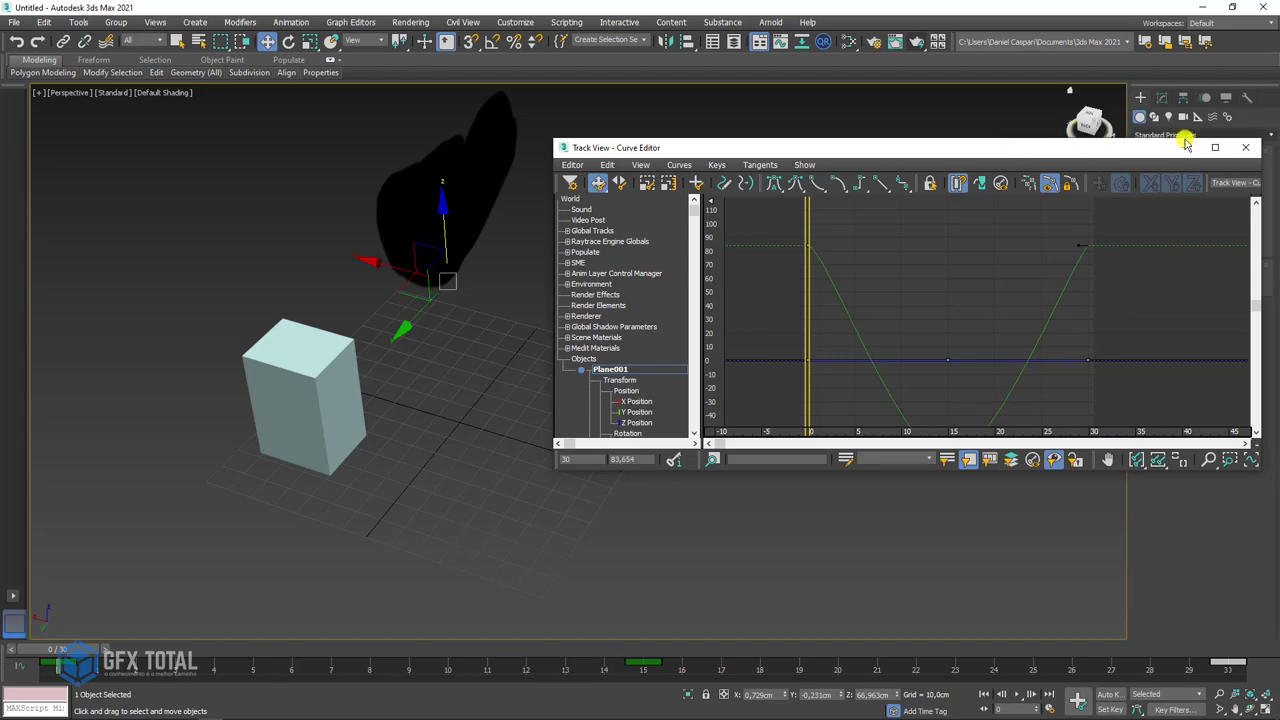
left_click(1015, 695)
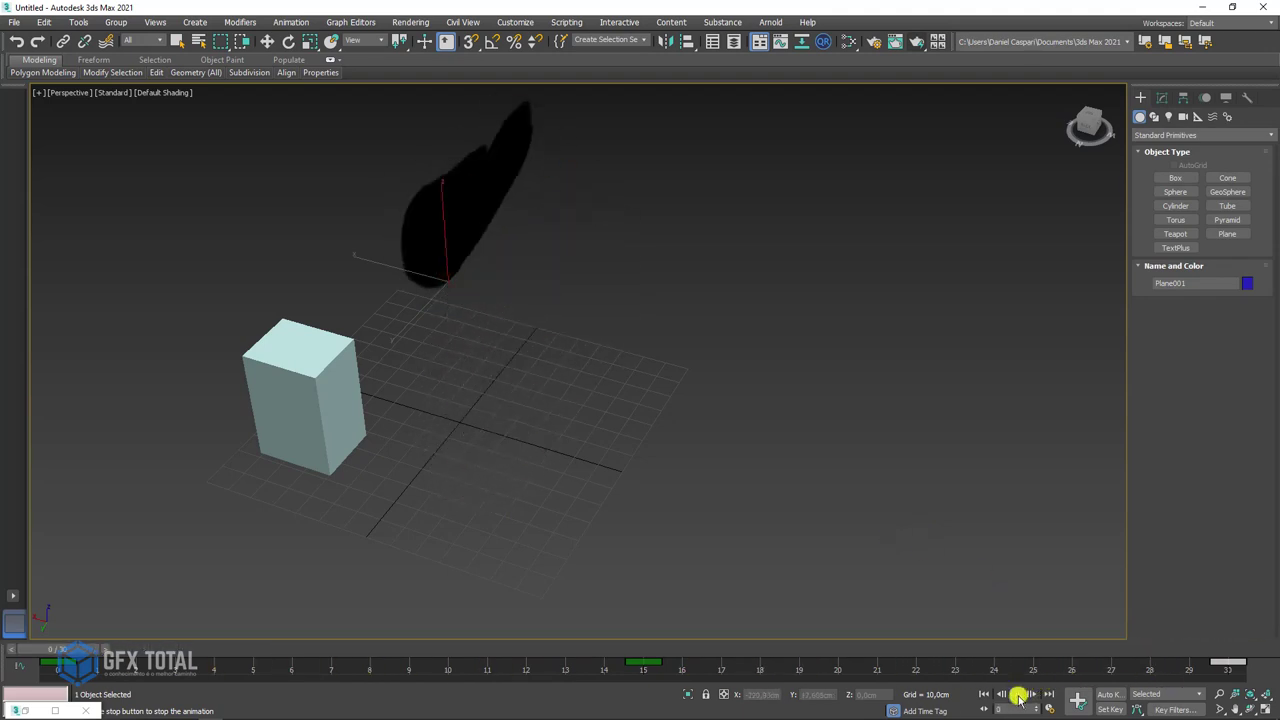
Stop playback at frame 0 and orbit below the butterfly to see its textured wings.
left_click(1017, 694)
mouse_move(424, 651)
left_mouse_down()
mouse_move(1094, 648)
mouse_move(60, 650)
left_mouse_up()
mouse_move(369, 372)
middle_mouse_down("alt")
mouse_move(440, 363)
mouse_move(538, 375)
middle_mouse_up("alt")
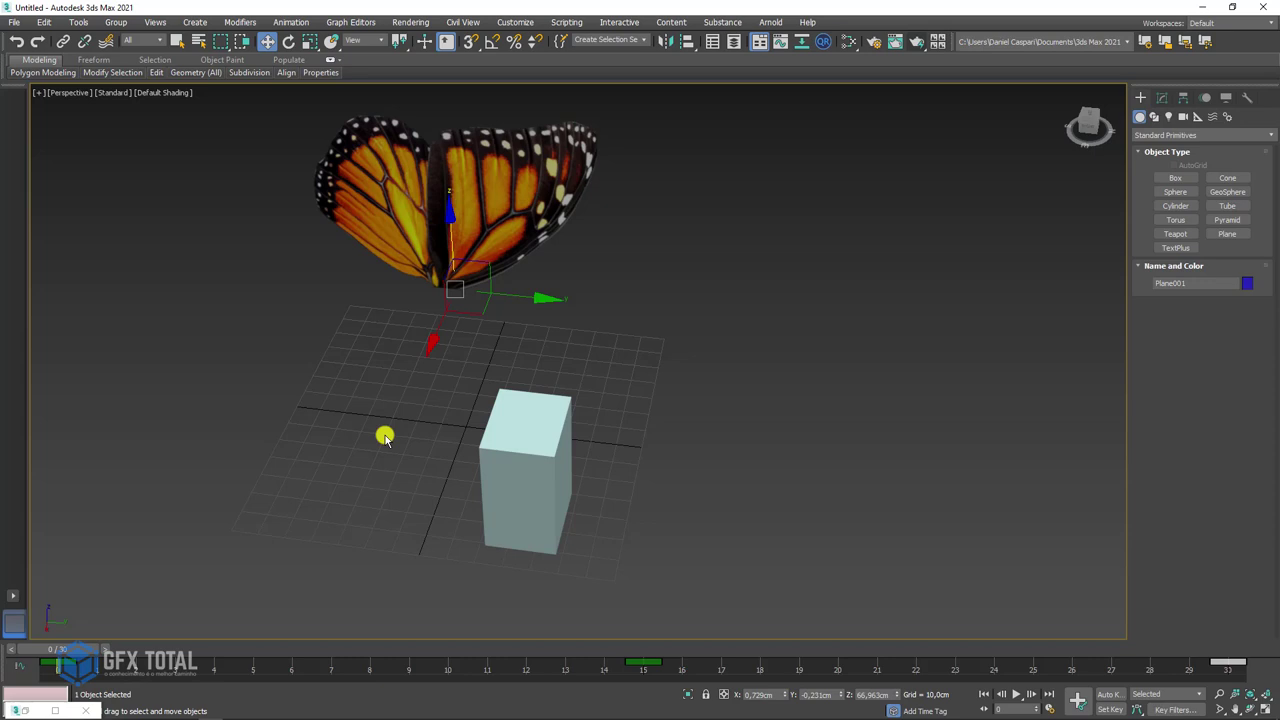
mouse_move(445, 287)
middle_mouse_down("alt")
mouse_move(586, 357)
mouse_move(680, 314)
mouse_move(577, 315)
mouse_move(713, 344)
middle_mouse_up("alt")
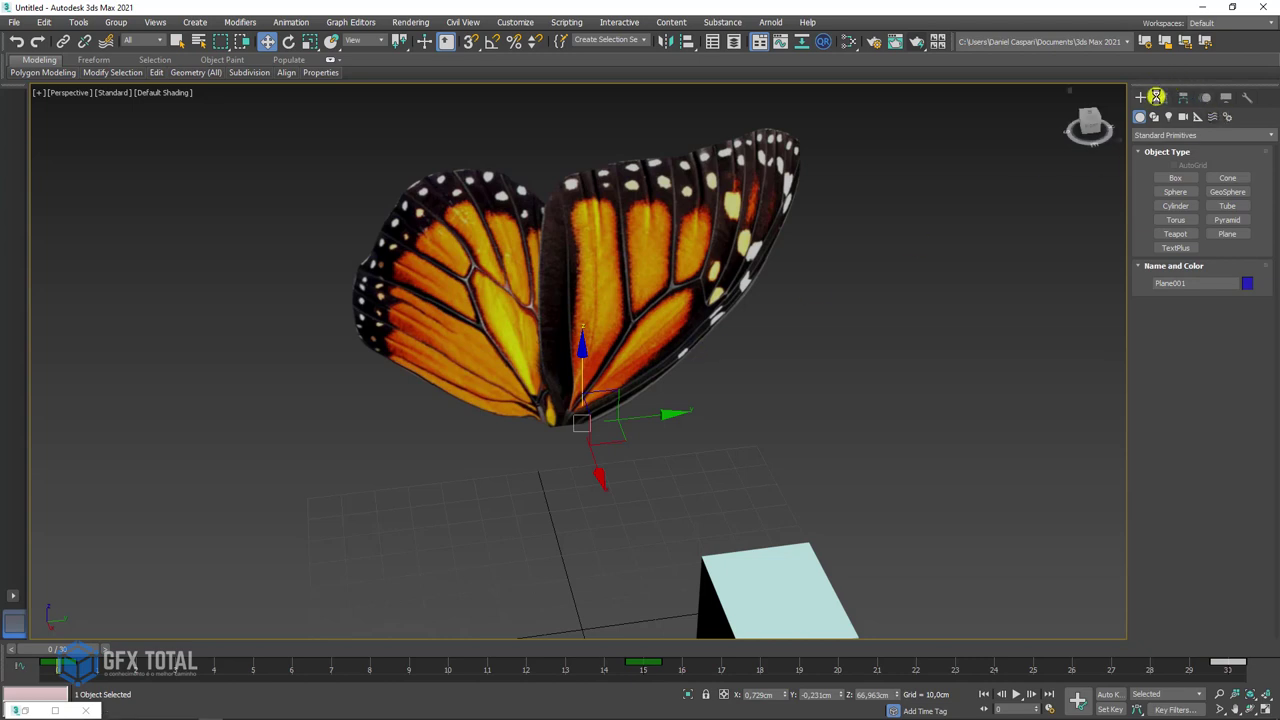
Add a Twist modifier to the butterfly plane and show edged faces.
left_click(1156, 97)
left_click(1209, 135)
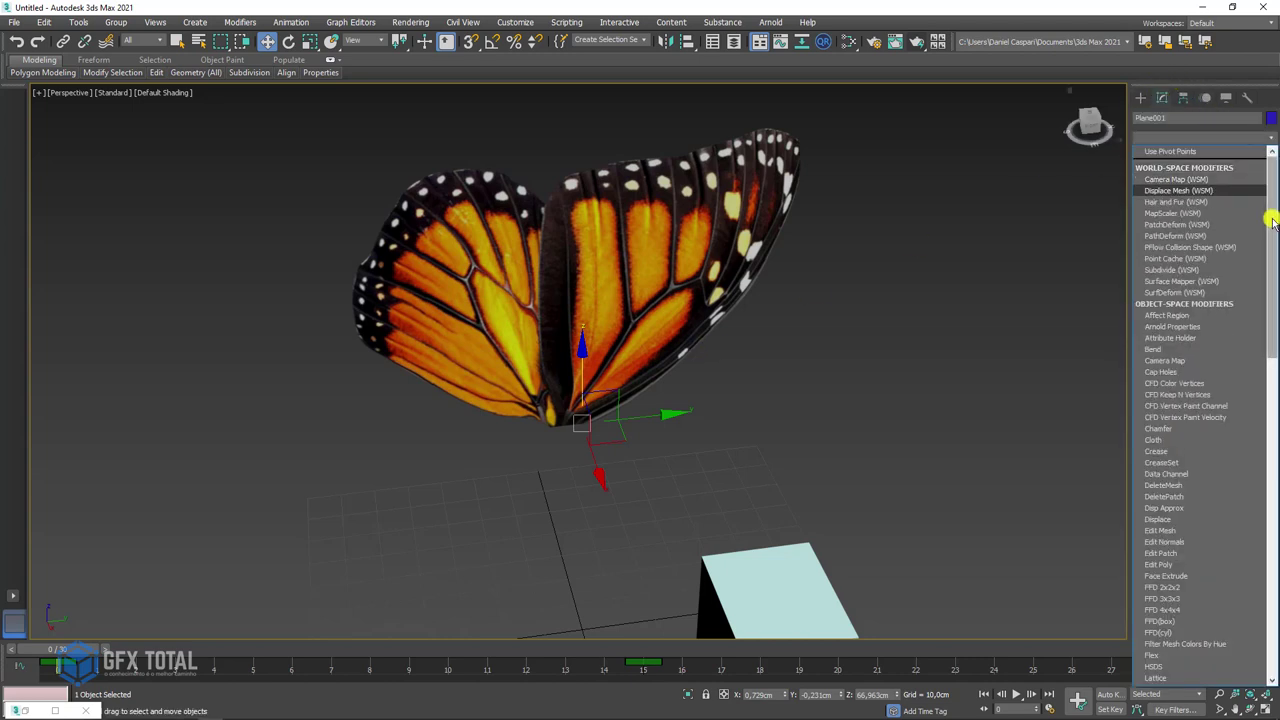
left_click_drag(1273, 220, 1266, 420)
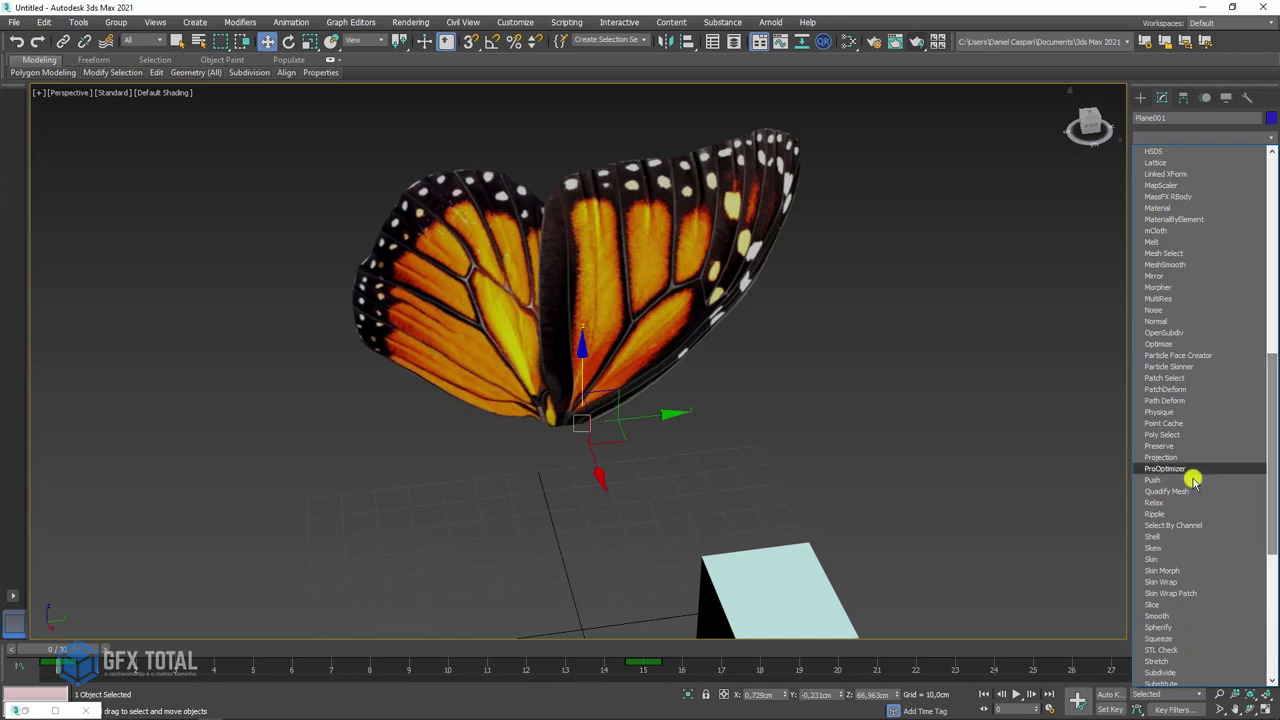
scroll(1185, 495, "down", 6)
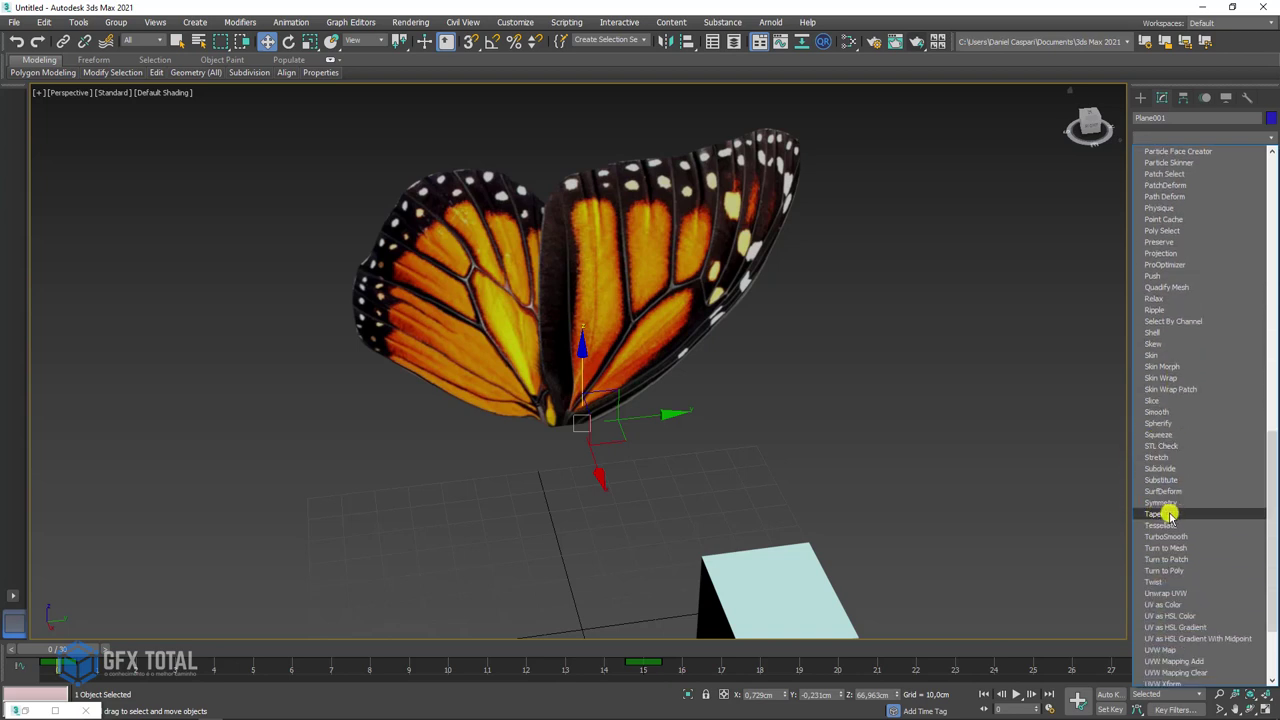
left_click(1165, 582)
key("F4")
mouse_move(837, 408)
middle_mouse_down("alt")
mouse_move(900, 414)
mouse_move(874, 469)
mouse_move(868, 443)
middle_mouse_up("alt")
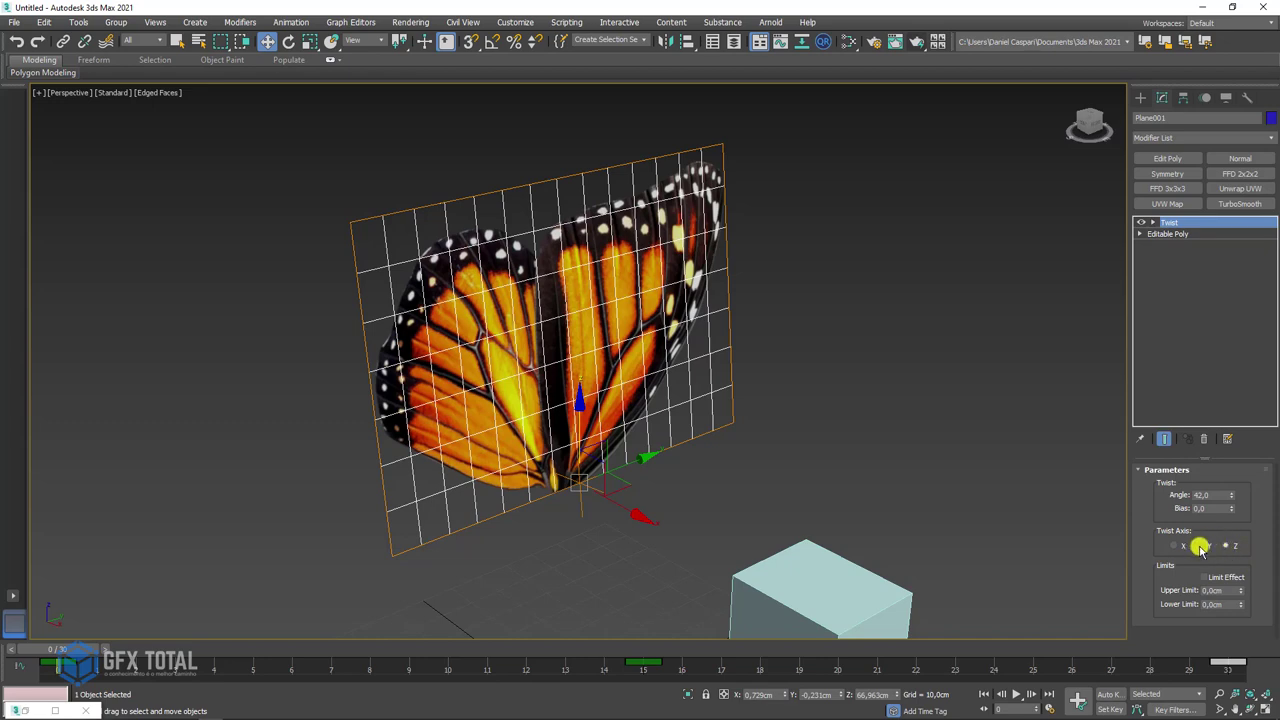
Test Twist on the X and Y axes with angles near 183.5, settling on Y at frame 6.
left_click(1200, 547)
left_click(1174, 546)
middle_click_drag(870, 485, 914, 500, "alt")
mouse_move(1234, 505)
left_mouse_down()
mouse_move(1230, 307)
mouse_move(1235, 660)
mouse_move(1186, 462)
mouse_move(1218, 695)
left_mouse_up()
left_click(1201, 546)
middle_click_drag(686, 409, 600, 587, "alt")
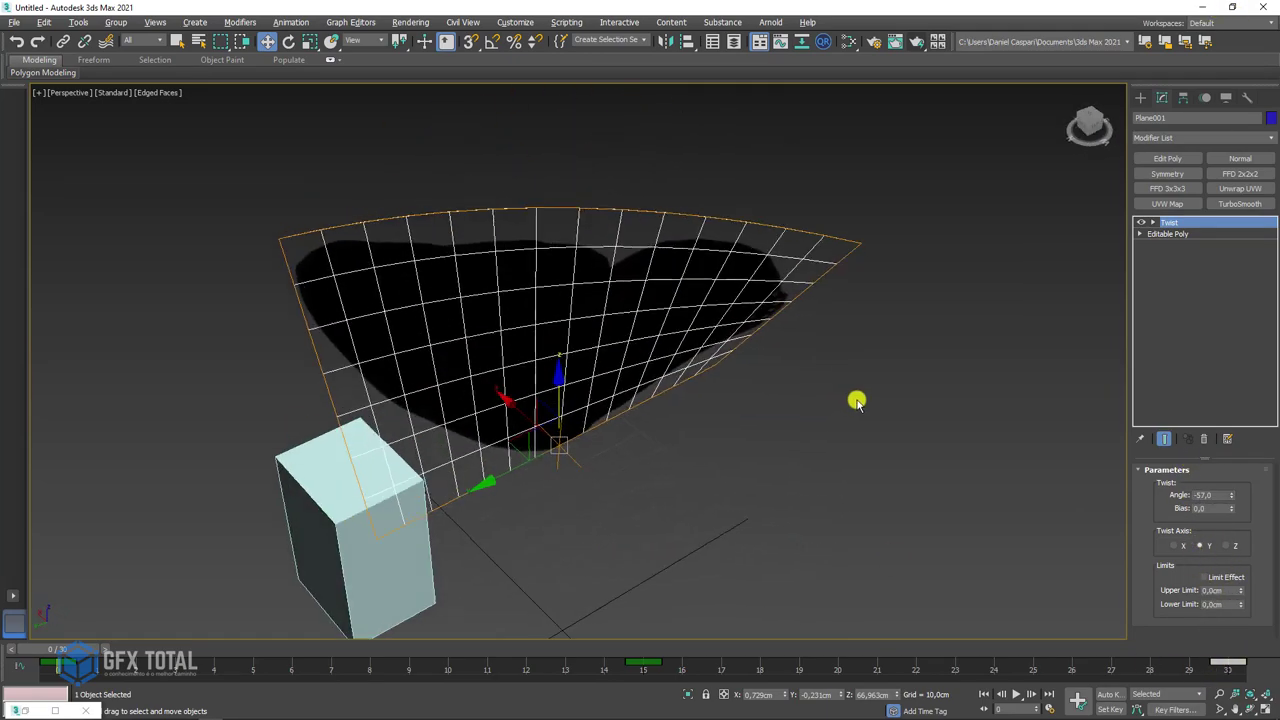
mouse_move(75, 649)
left_mouse_down()
mouse_move(448, 651)
mouse_move(328, 652)
left_mouse_up()
key("w")
middle_click_drag(849, 446, 832, 346, "alt")
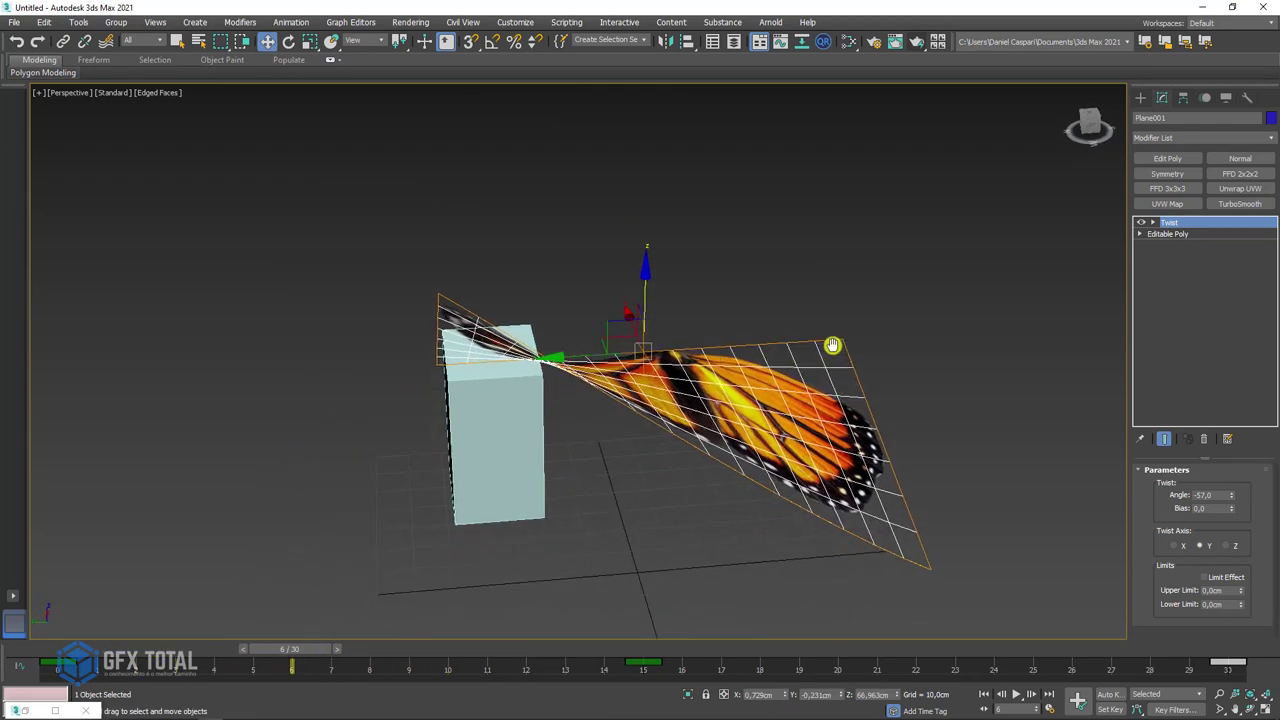
mouse_move(1232, 497)
left_mouse_down()
mouse_move(1243, 594)
mouse_move(1220, 260)
mouse_move(1237, 563)
mouse_move(1200, 407)
mouse_move(1203, 366)
mouse_move(1214, 557)
mouse_move(1206, 406)
mouse_move(1247, 567)
mouse_move(1157, 248)
left_mouse_up()
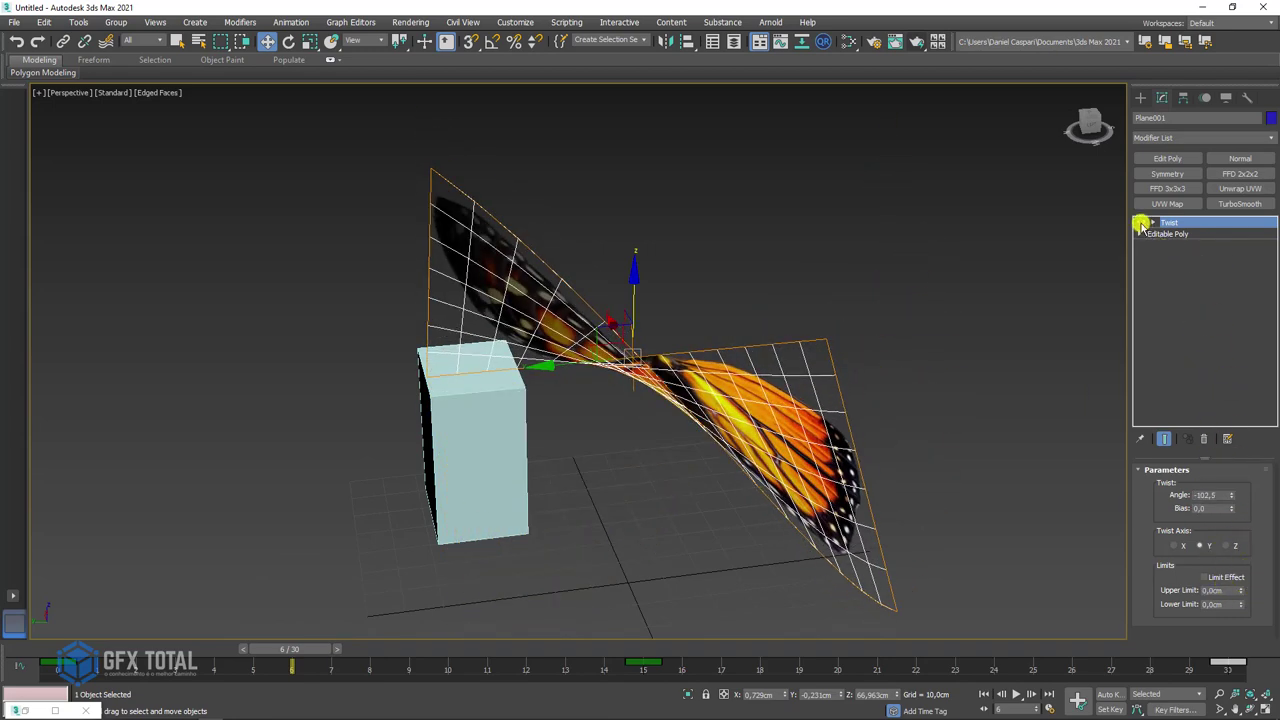
Switch the Twist modifier off so the wings lie flat.
left_click(1150, 223)
left_click(1271, 142)
left_click_drag(1271, 151, 1271, 563)
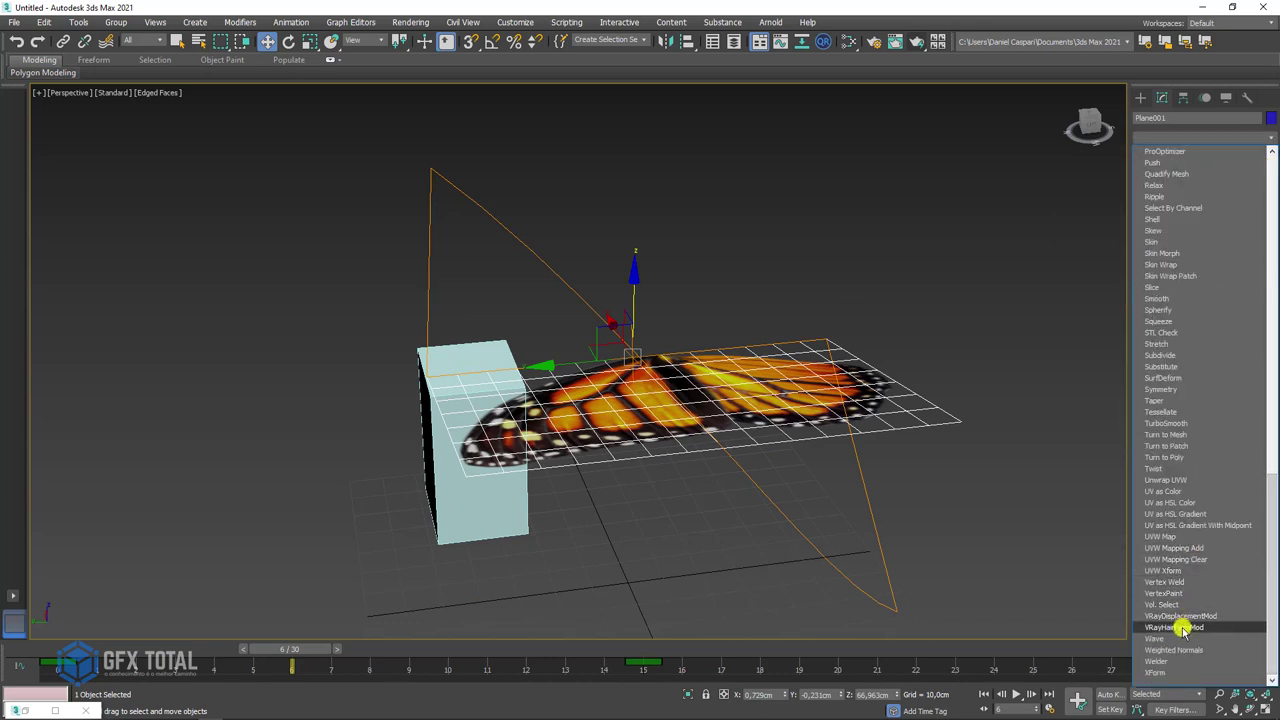
Add a Wave modifier with Amplitude 1 at 4.327cm, Wave Length 110.5cm and Phase -7.5.
left_click(1178, 638)
mouse_move(880, 470)
middle_mouse_down()
mouse_move(833, 455)
mouse_move(977, 474)
middle_mouse_up()
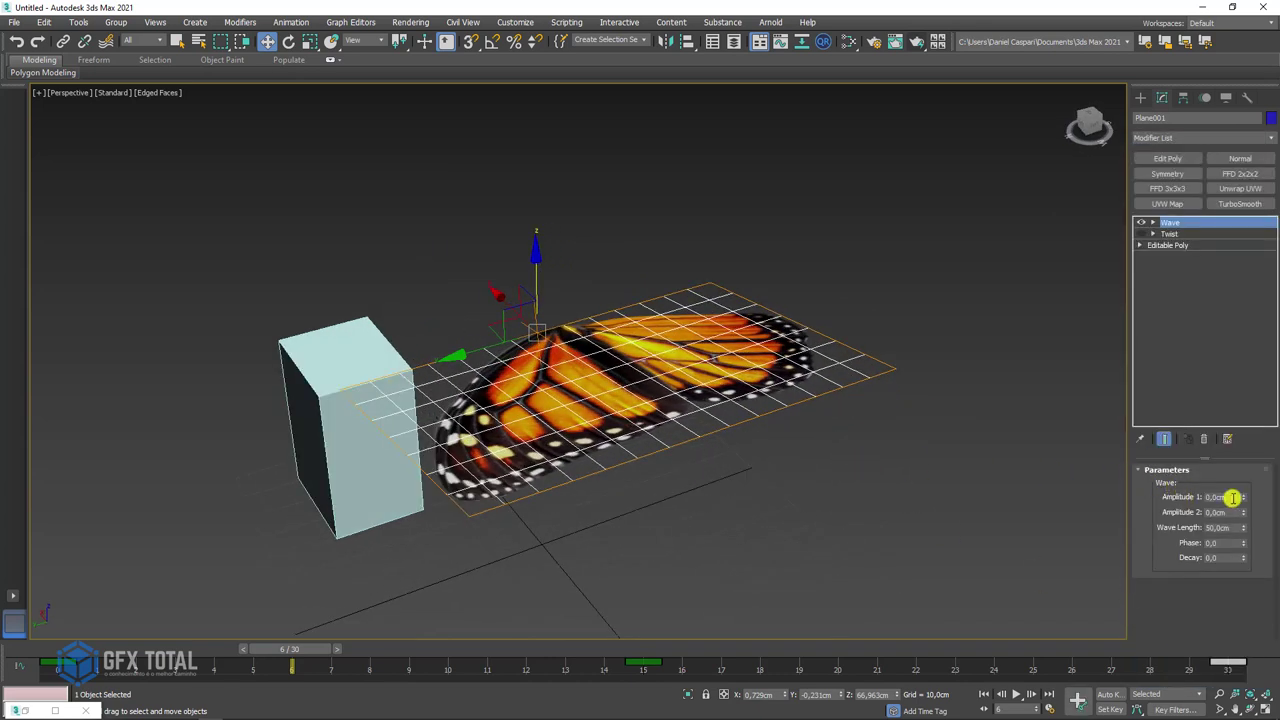
left_click_drag(1245, 500, 1227, 425)
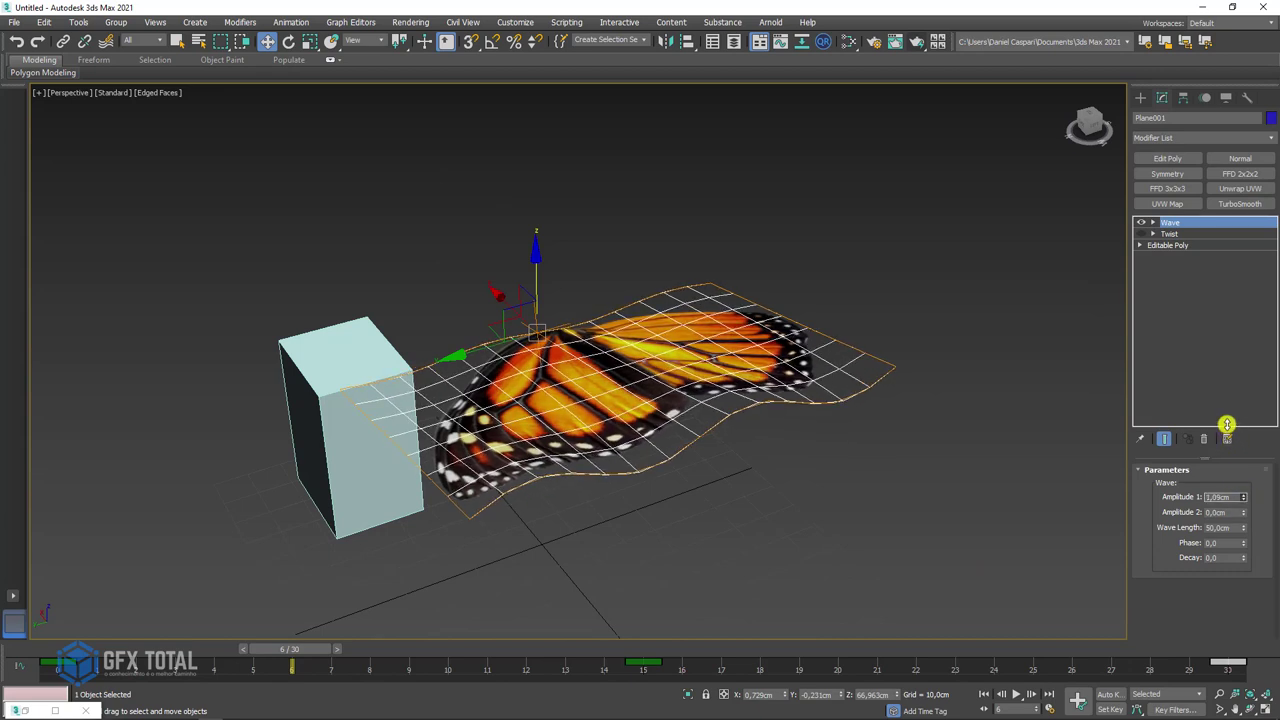
mouse_move(1245, 530)
left_mouse_down()
mouse_move(1240, 357)
mouse_move(1238, 592)
left_mouse_up()
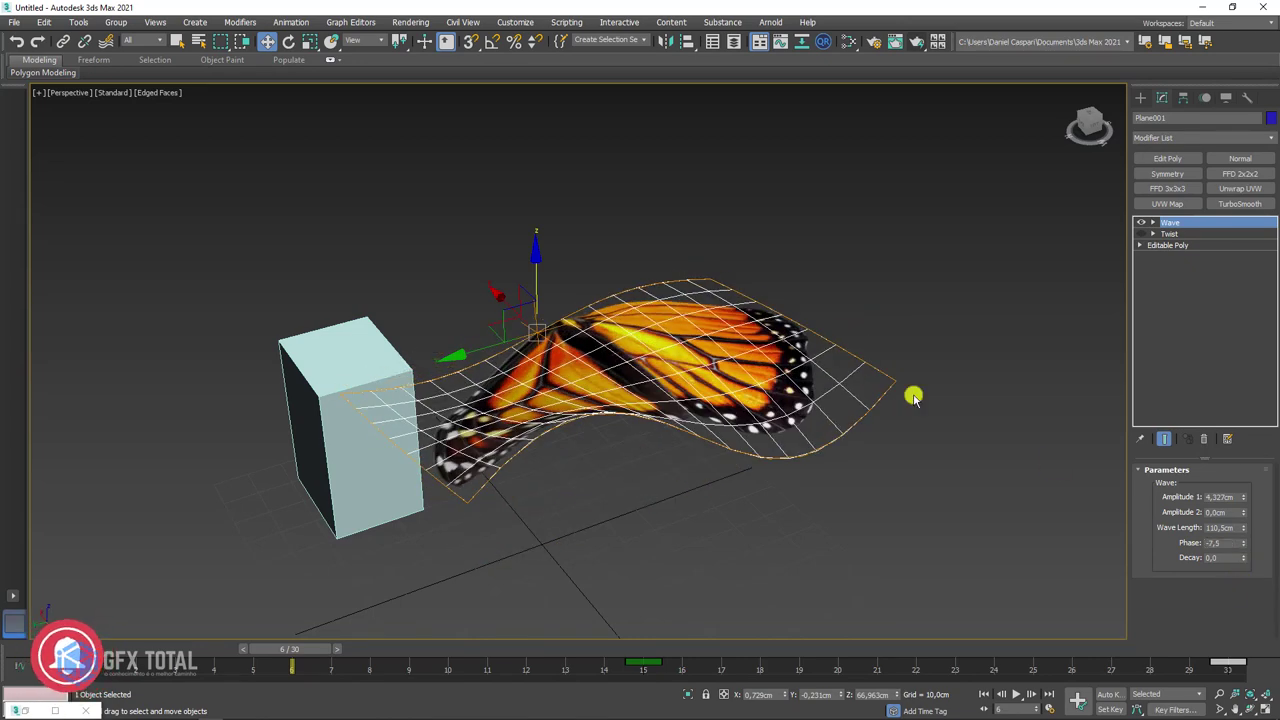
mouse_move(640, 375)
middle_mouse_down("alt")
mouse_move(583, 370)
mouse_move(621, 373)
middle_mouse_up("alt")
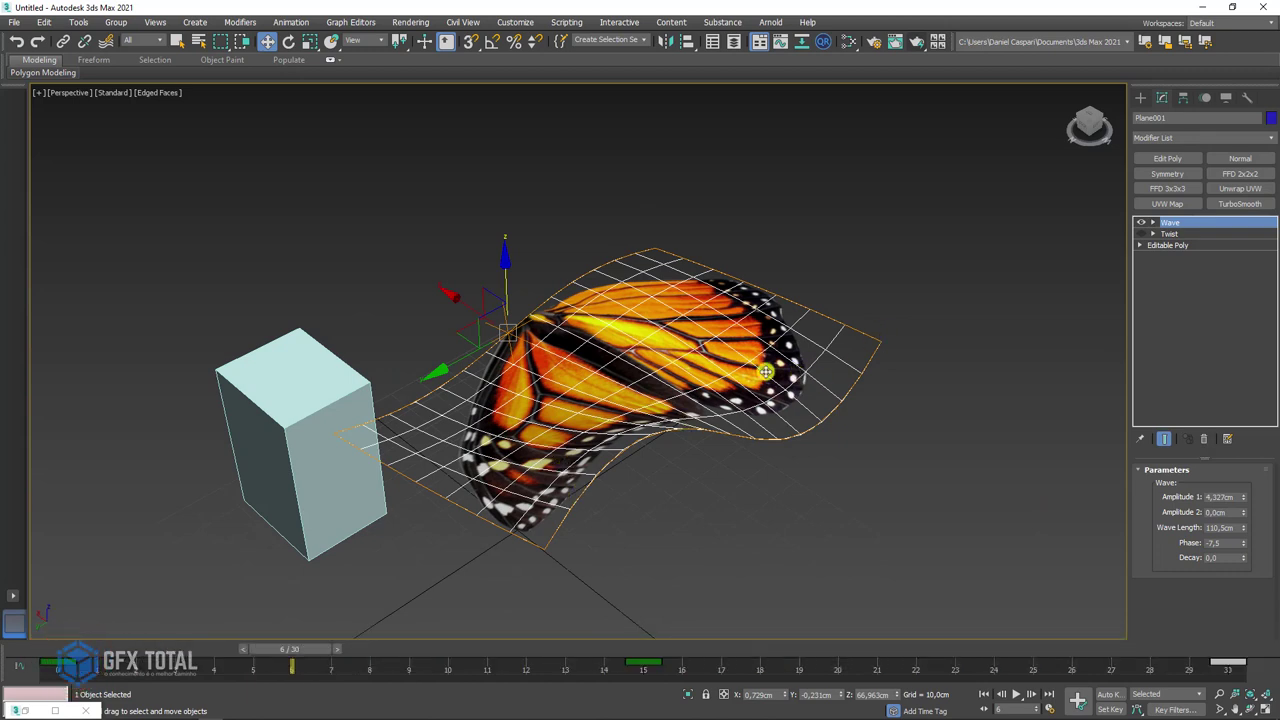
Delete the Wave modifier and re-enable Twist.
left_click(1204, 440)
left_click(1141, 222)
middle_click_drag(803, 410, 755, 400, "alt")
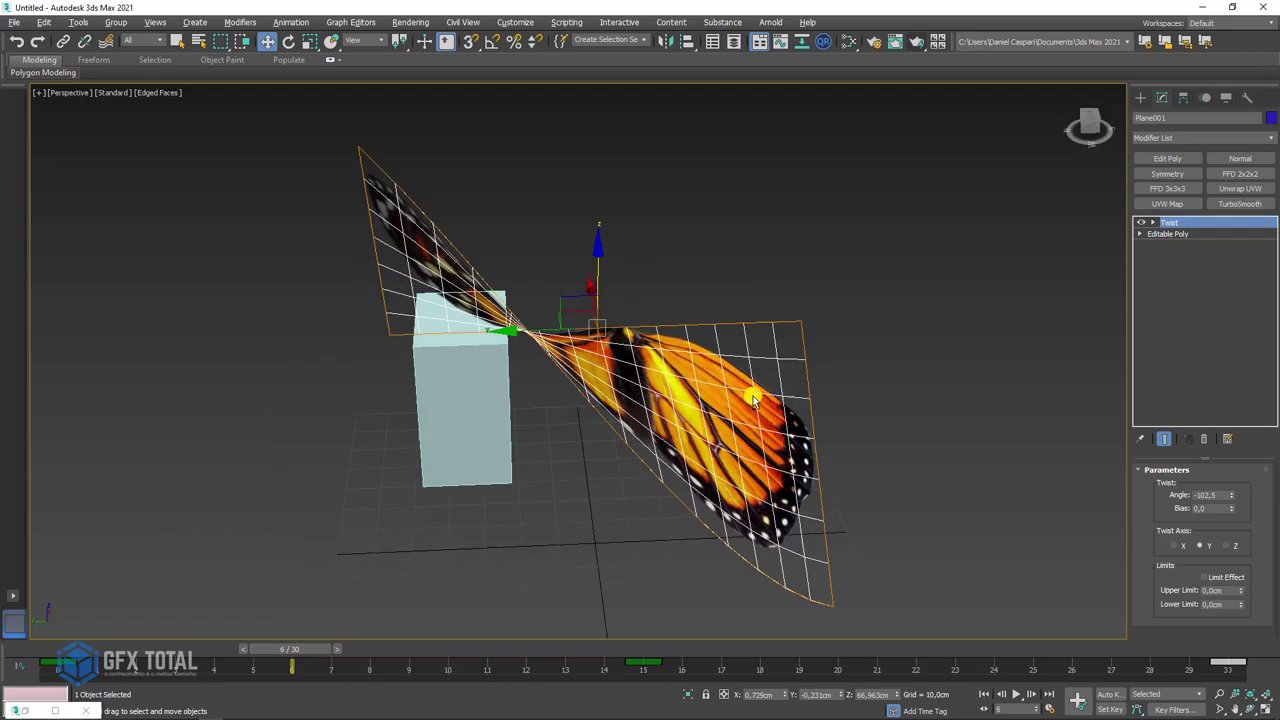
Try Twist angles such as -34 and 10.5 on the X and Y axes, ending on Y.
left_click_drag(1231, 495, 1239, 401)
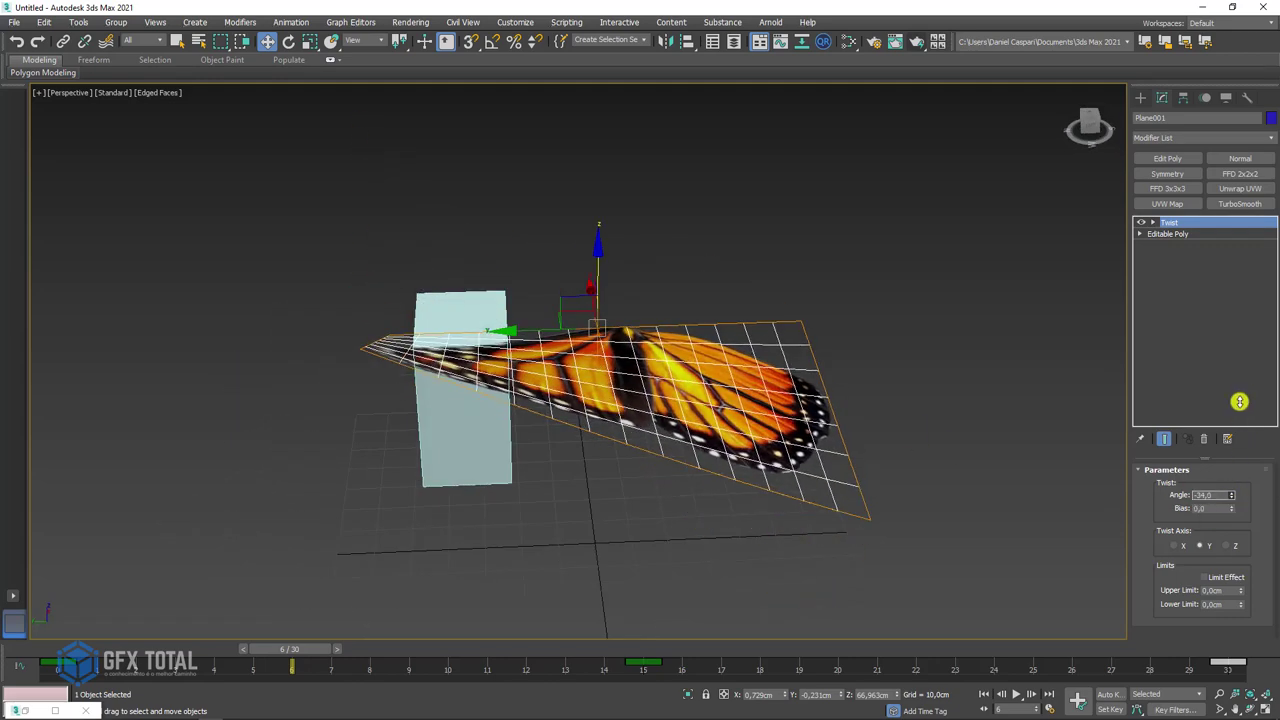
left_click(1170, 545)
middle_click_drag(886, 457, 911, 437, "alt")
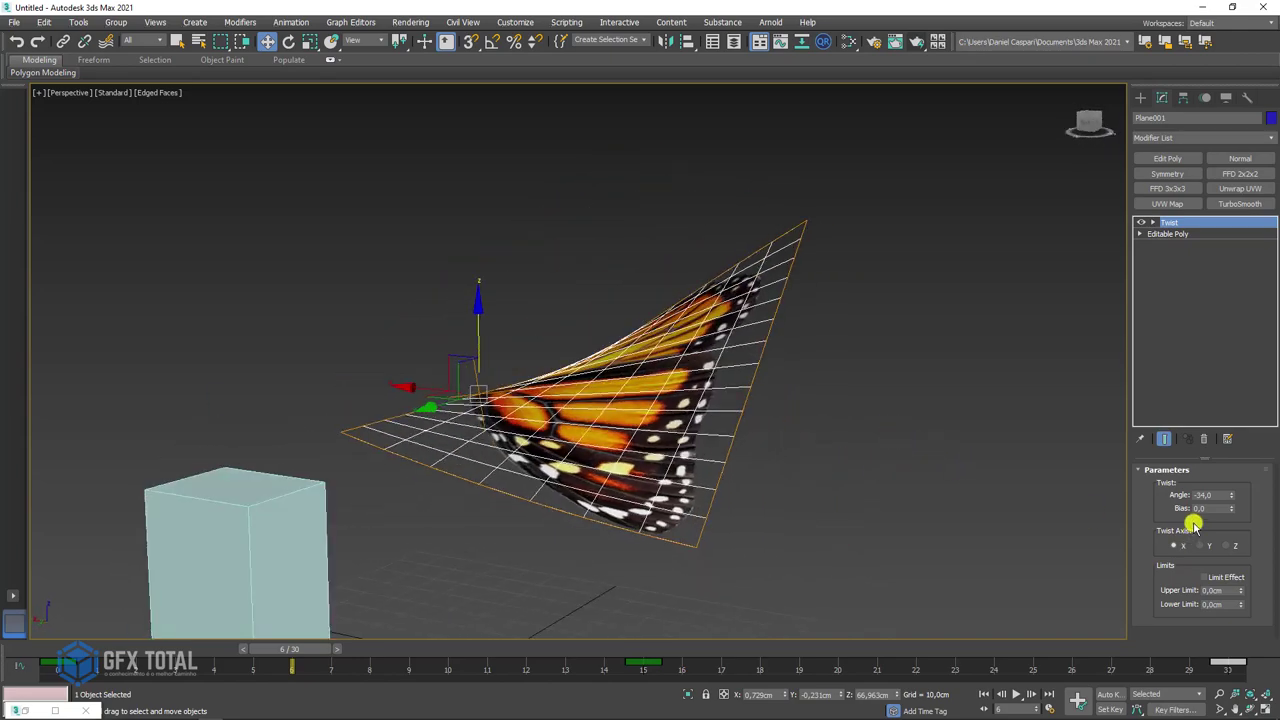
mouse_move(1233, 500)
left_mouse_down()
mouse_move(1214, 423)
mouse_move(1216, 521)
mouse_move(1224, 432)
left_mouse_up()
left_click(1204, 547)
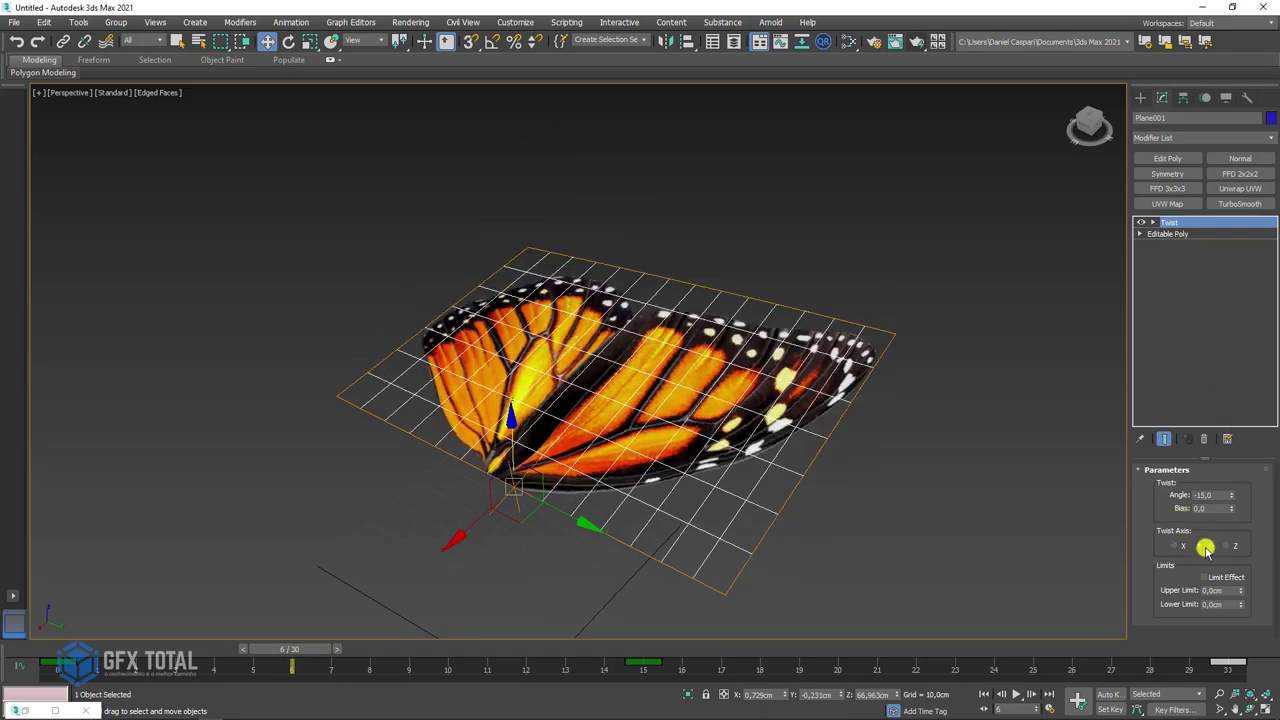
mouse_move(1231, 495)
left_mouse_down()
mouse_move(1200, 434)
mouse_move(1231, 517)
mouse_move(1203, 354)
mouse_move(1234, 553)
mouse_move(1220, 440)
mouse_move(1234, 517)
mouse_move(1189, 409)
mouse_move(1213, 513)
mouse_move(1194, 463)
left_mouse_up()
middle_click_drag(520, 560, 355, 650, "alt")
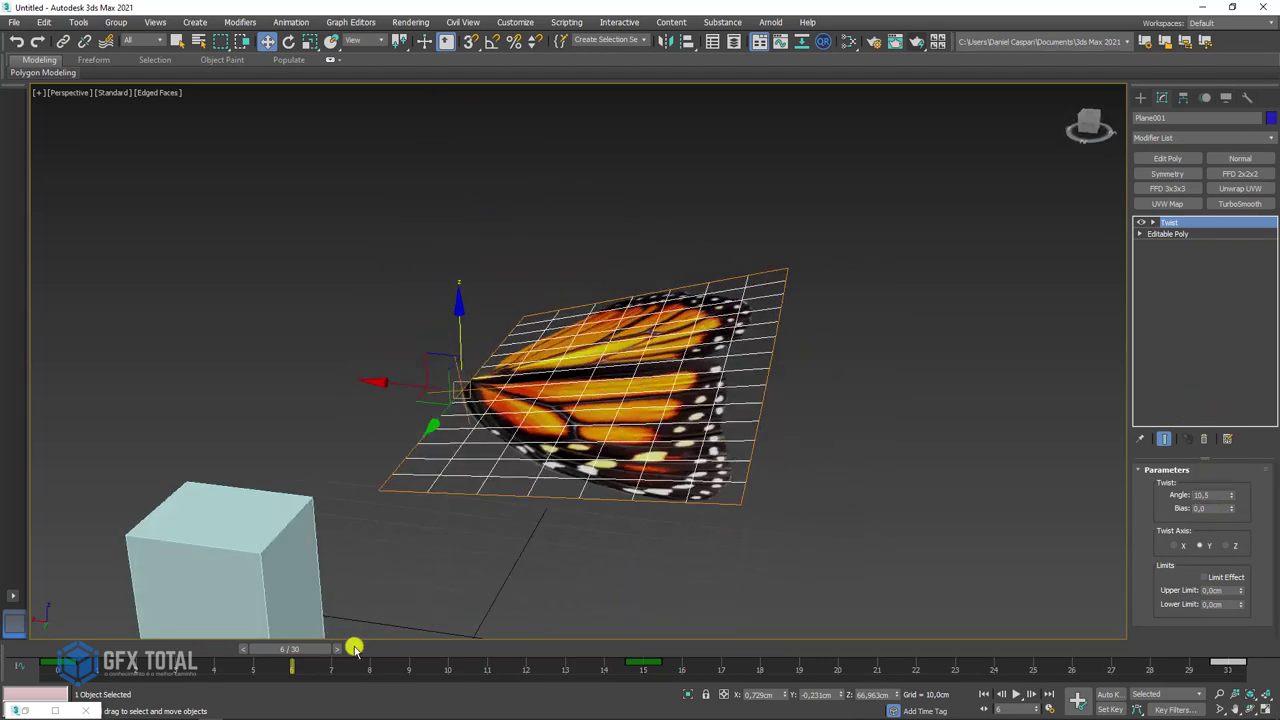
Return to frame 0 and reset the Twist angle to 0.
left_click_drag(293, 650, 40, 650)
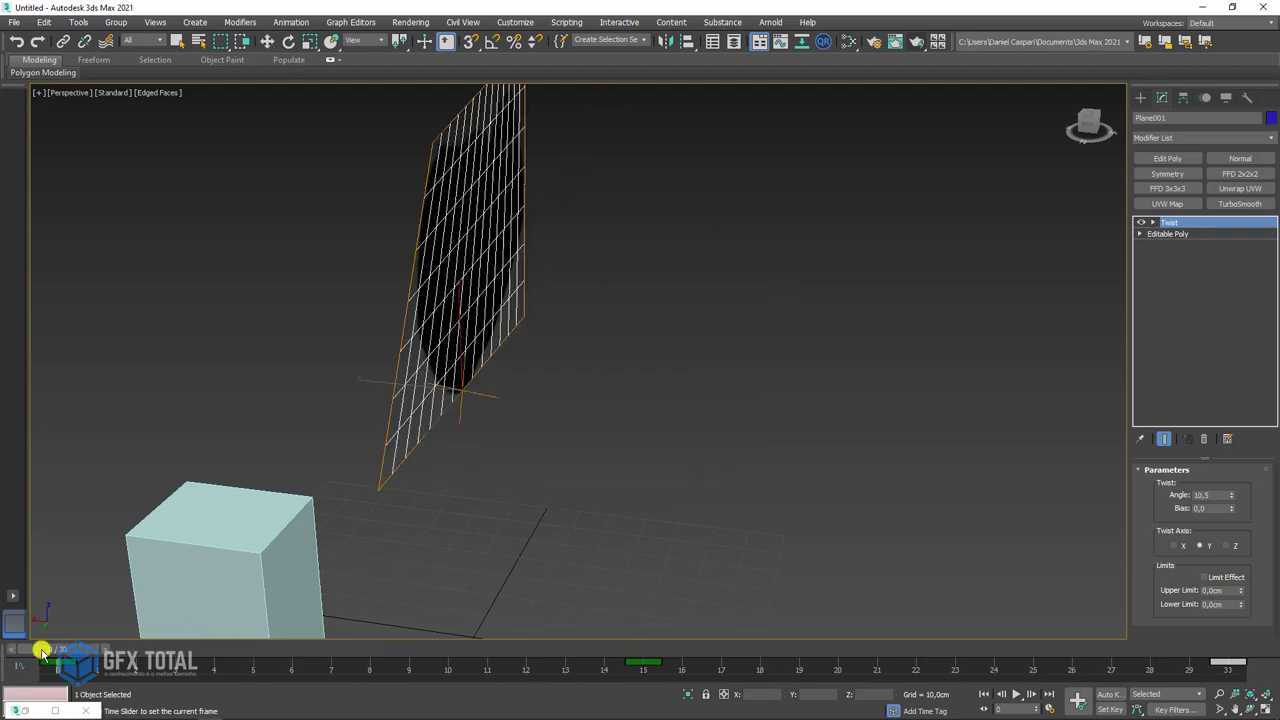
middle_click_drag(391, 440, 546, 489, "alt")
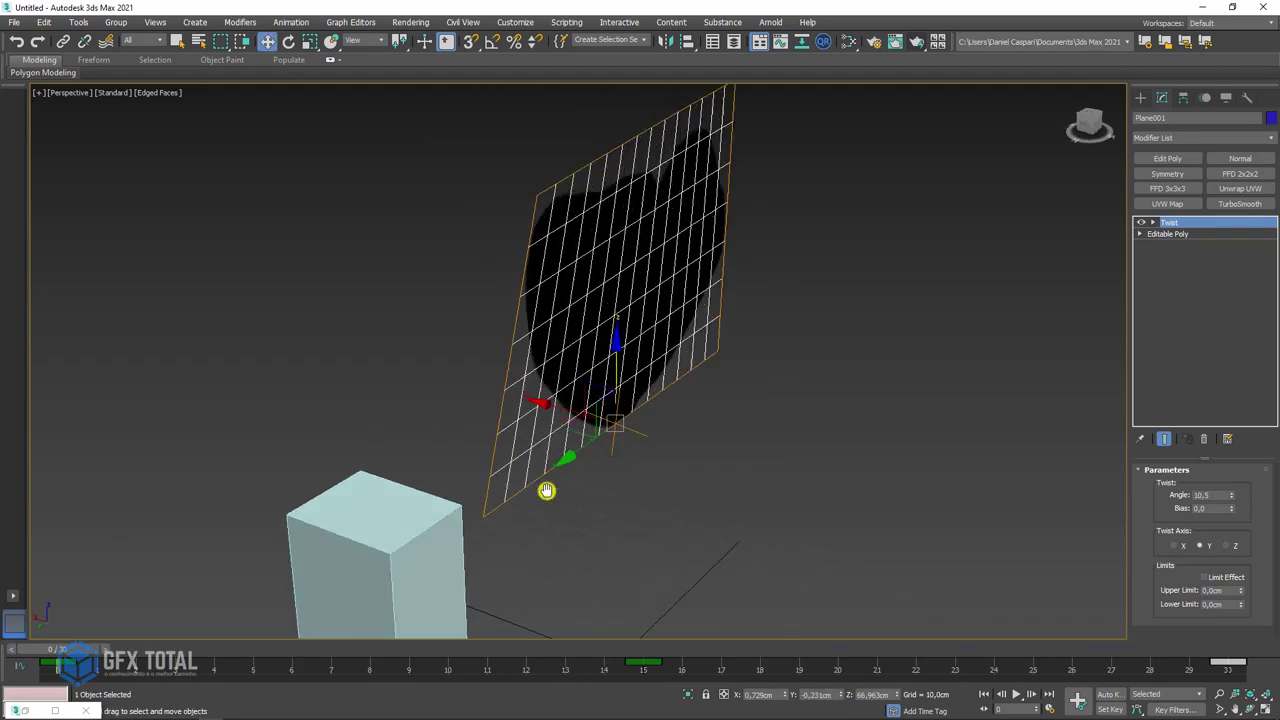
right_click(1233, 495)
mouse_move(1011, 434)
middle_mouse_down("alt")
mouse_move(851, 451)
mouse_move(837, 411)
mouse_move(890, 488)
middle_mouse_up("alt")
Turn on Auto Key and scrub between frames 6, 21, 30 and 23.
left_click(1108, 694)
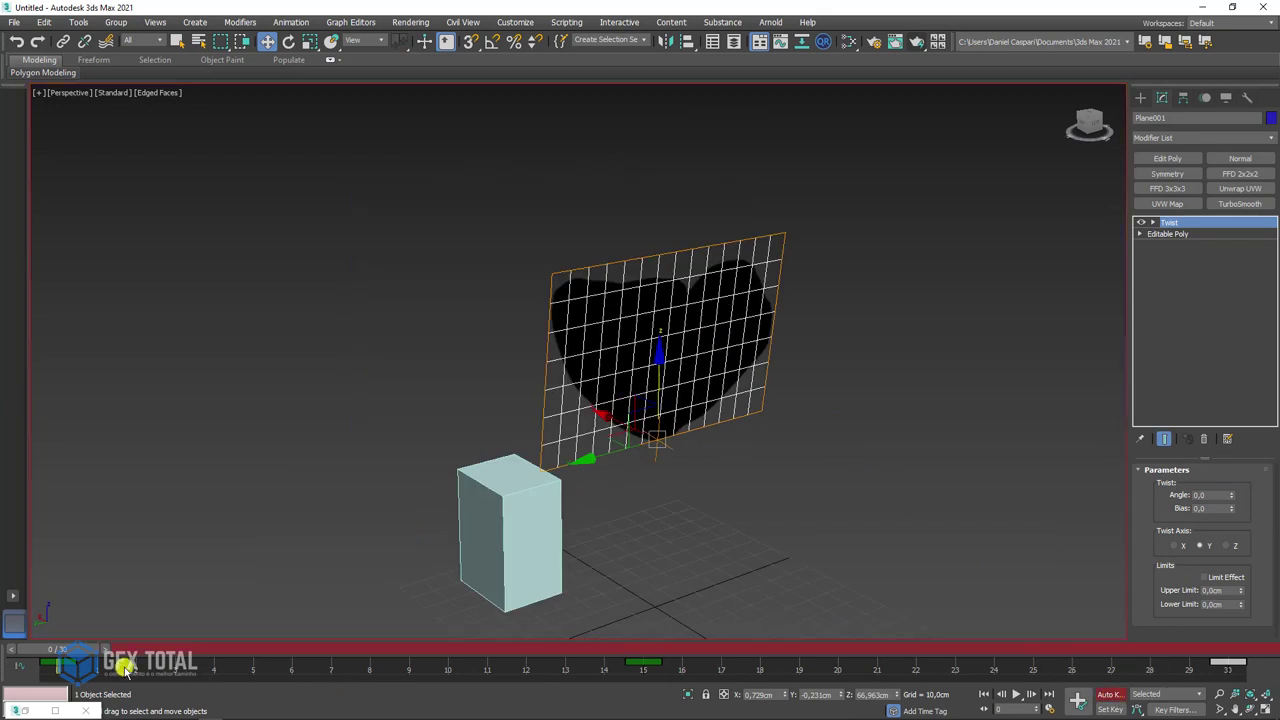
left_click_drag(68, 650, 646, 664)
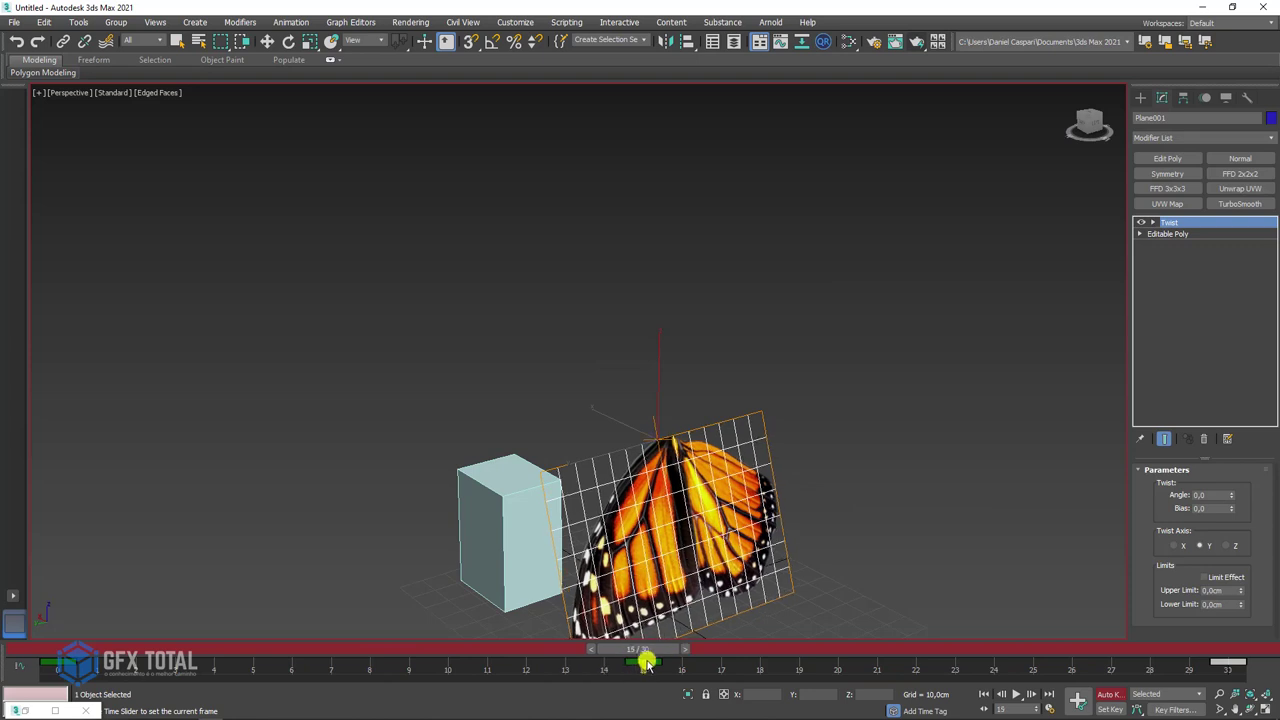
key("w")
mouse_move(766, 543)
middle_mouse_down("alt")
mouse_move(829, 500)
mouse_move(745, 535)
middle_mouse_up("alt")
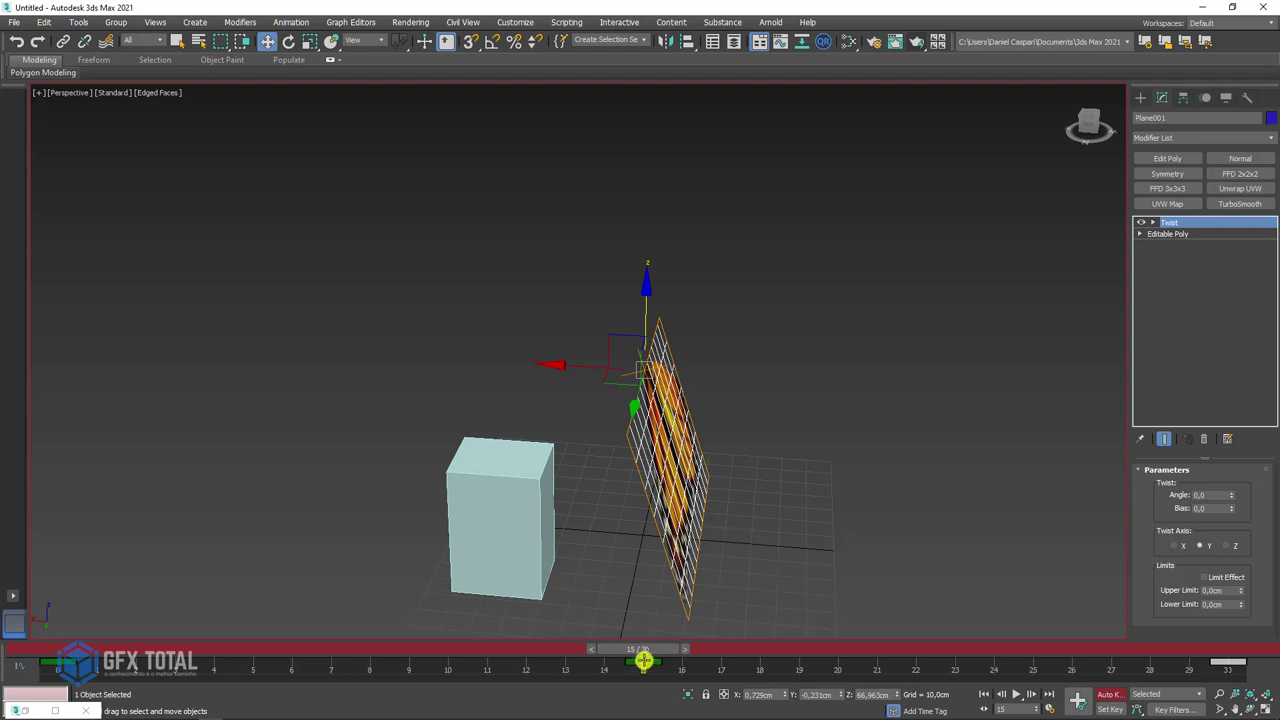
left_click_drag(648, 650, 889, 638)
key("w")
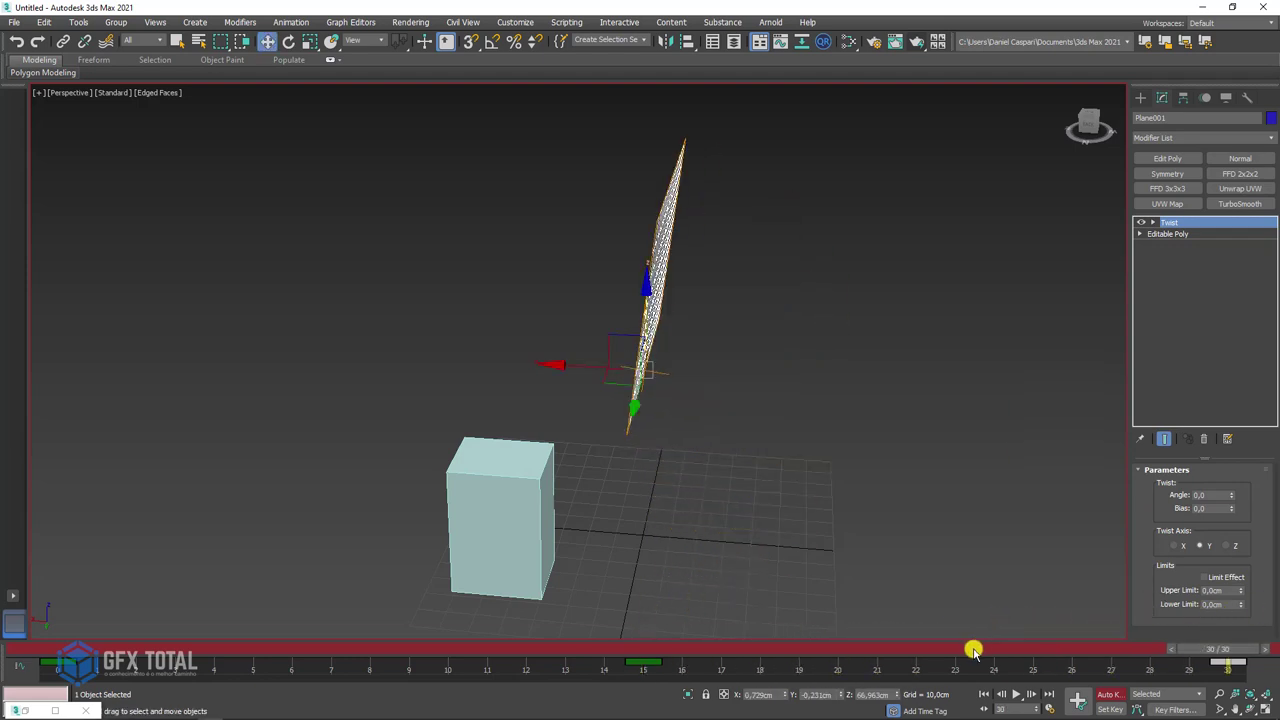
mouse_move(973, 651)
left_mouse_down()
mouse_move(3, 645)
mouse_move(1218, 645)
mouse_move(420, 631)
mouse_move(91, 640)
mouse_move(357, 668)
left_mouse_up()
Key the Twist angle to -34 at frame 7.
key("w")
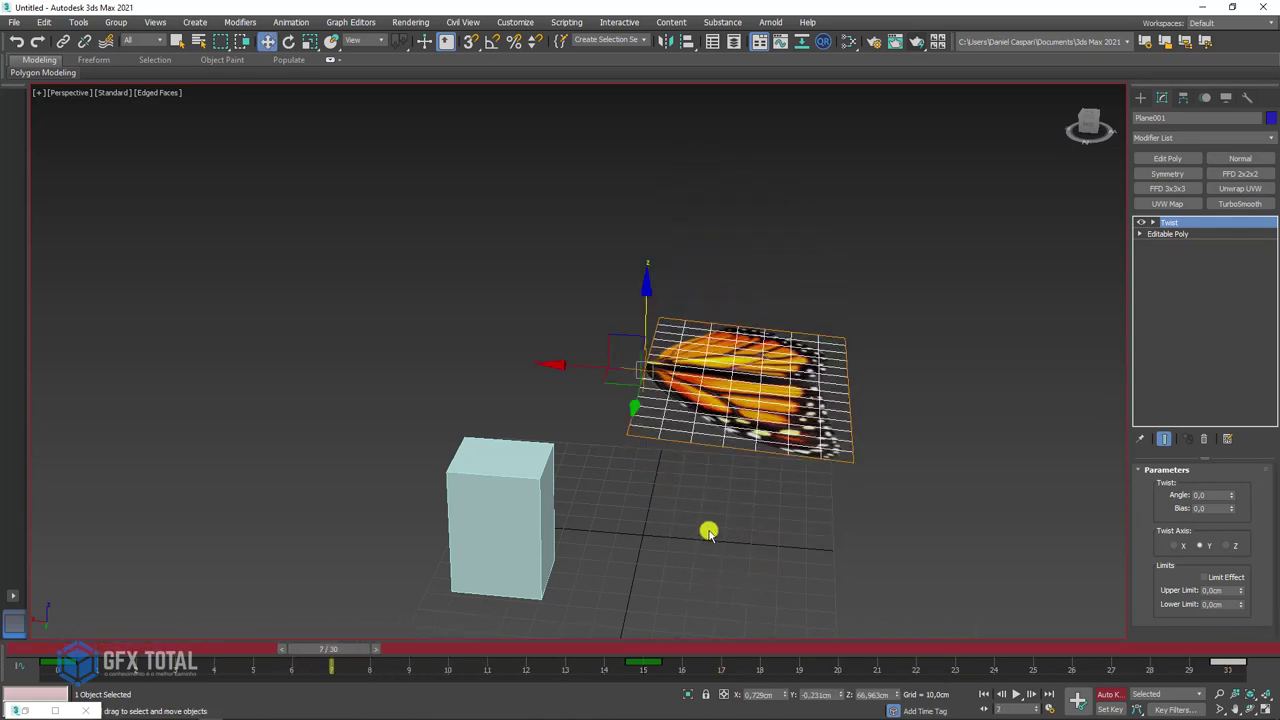
middle_click_drag(709, 529, 735, 540, "alt")
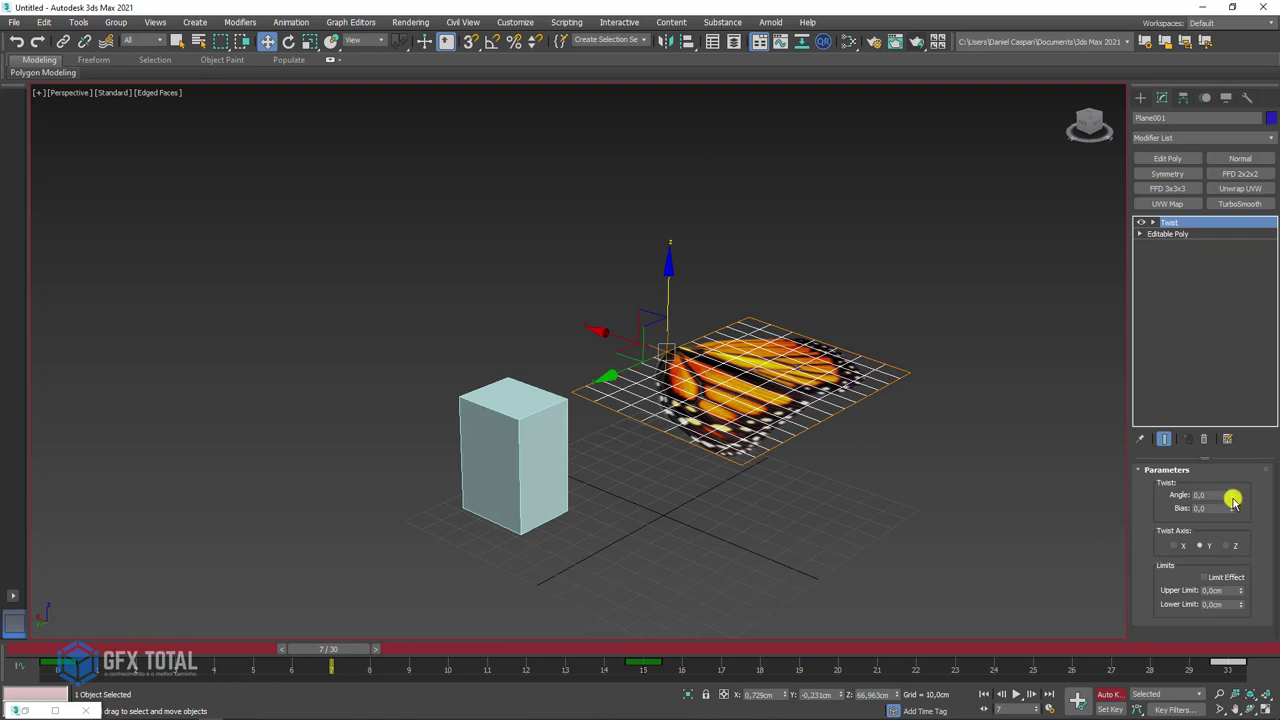
mouse_move(1232, 497)
left_mouse_down()
mouse_move(1229, 469)
mouse_move(1246, 540)
left_mouse_up()
middle_click_drag(732, 517, 727, 512, "alt")
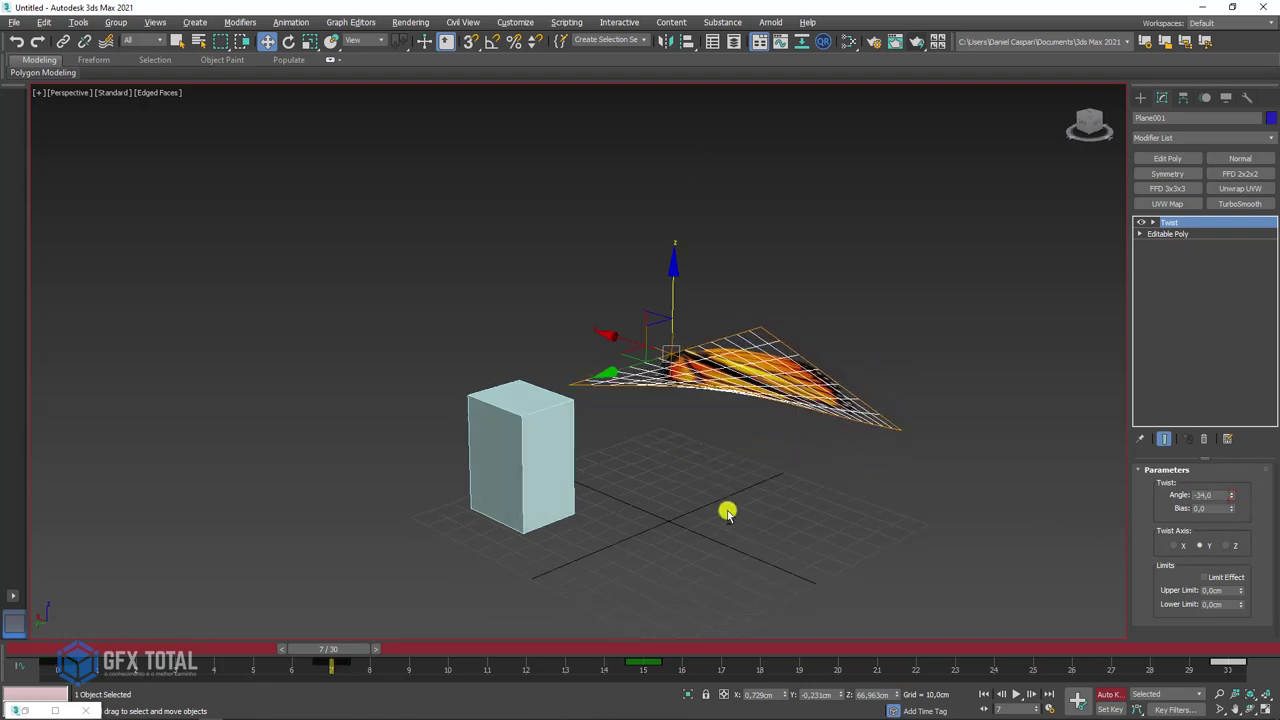
mouse_move(720, 556)
left_mouse_down()
mouse_move(720, 456)
mouse_move(747, 458)
left_mouse_up()
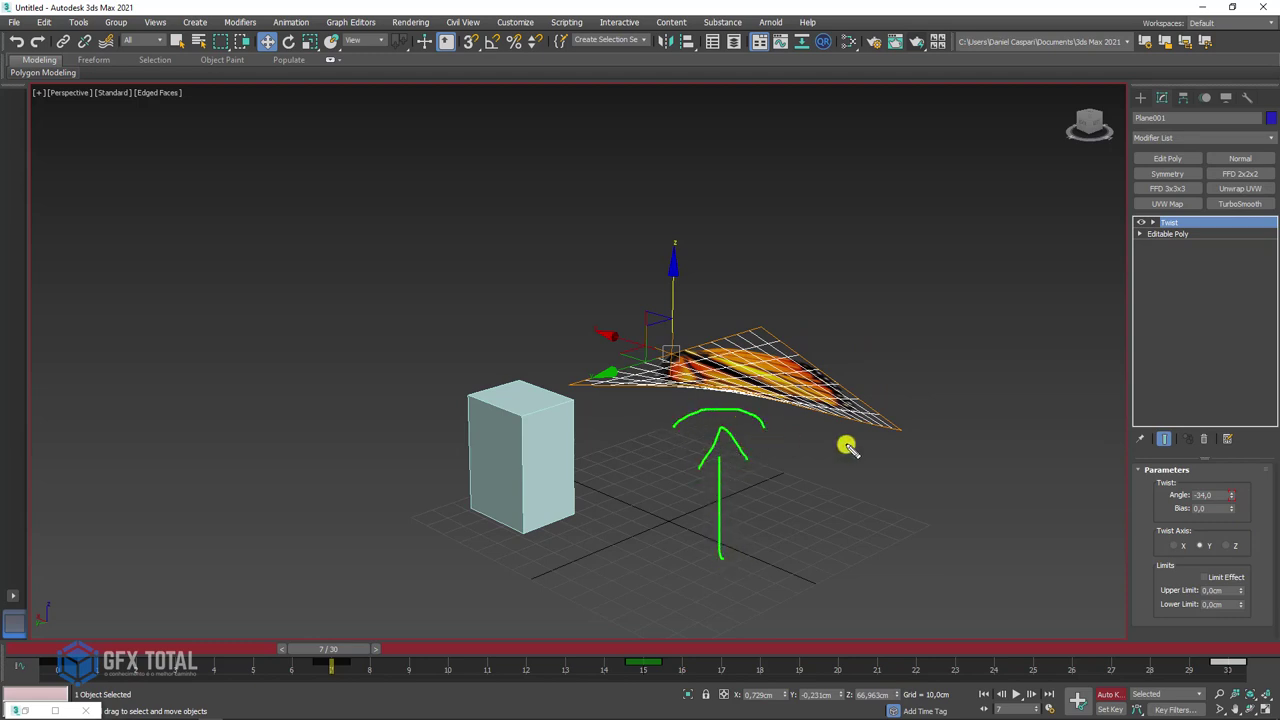
middle_click_drag(823, 511, 805, 513, "alt")
mouse_move(325, 649)
left_mouse_down()
mouse_move(171, 649)
mouse_move(651, 663)
left_mouse_up()
Key the Twist angle back to 0 at frame 15.
key("F4")
key("w")
mouse_move(663, 646)
middle_mouse_down("alt")
mouse_move(771, 502)
mouse_move(800, 510)
middle_mouse_up("alt")
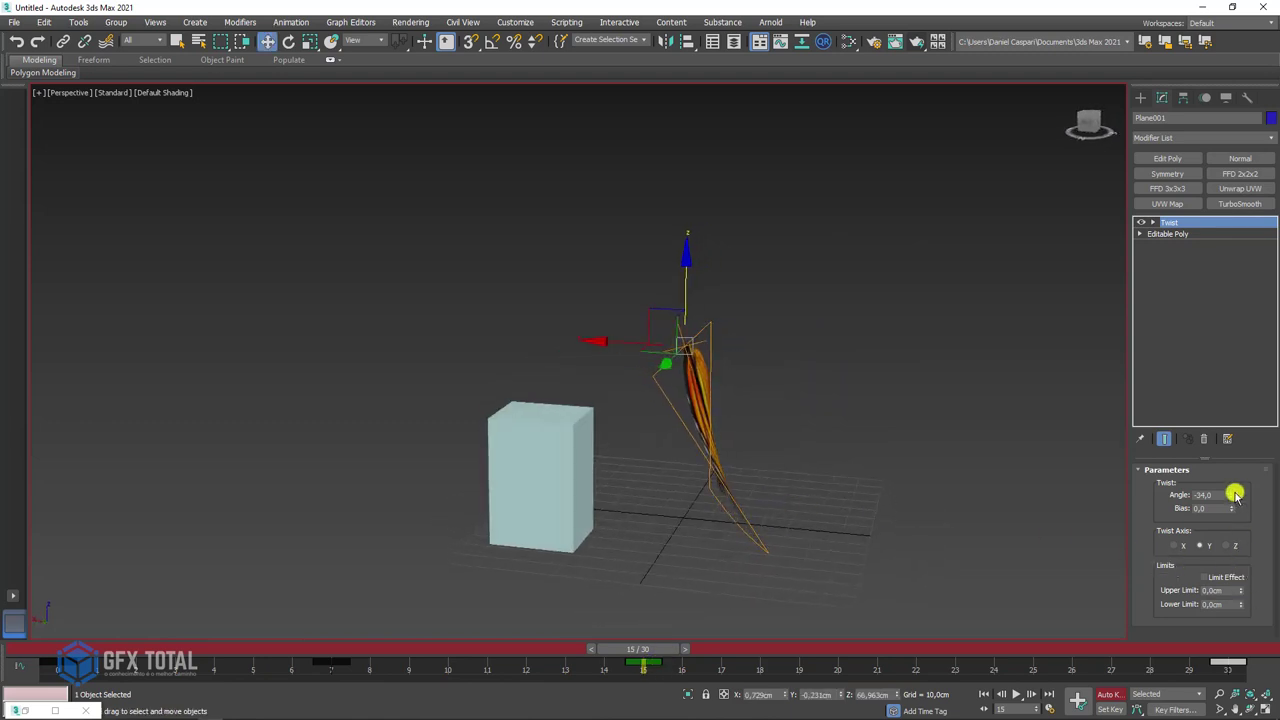
right_click(1232, 495)
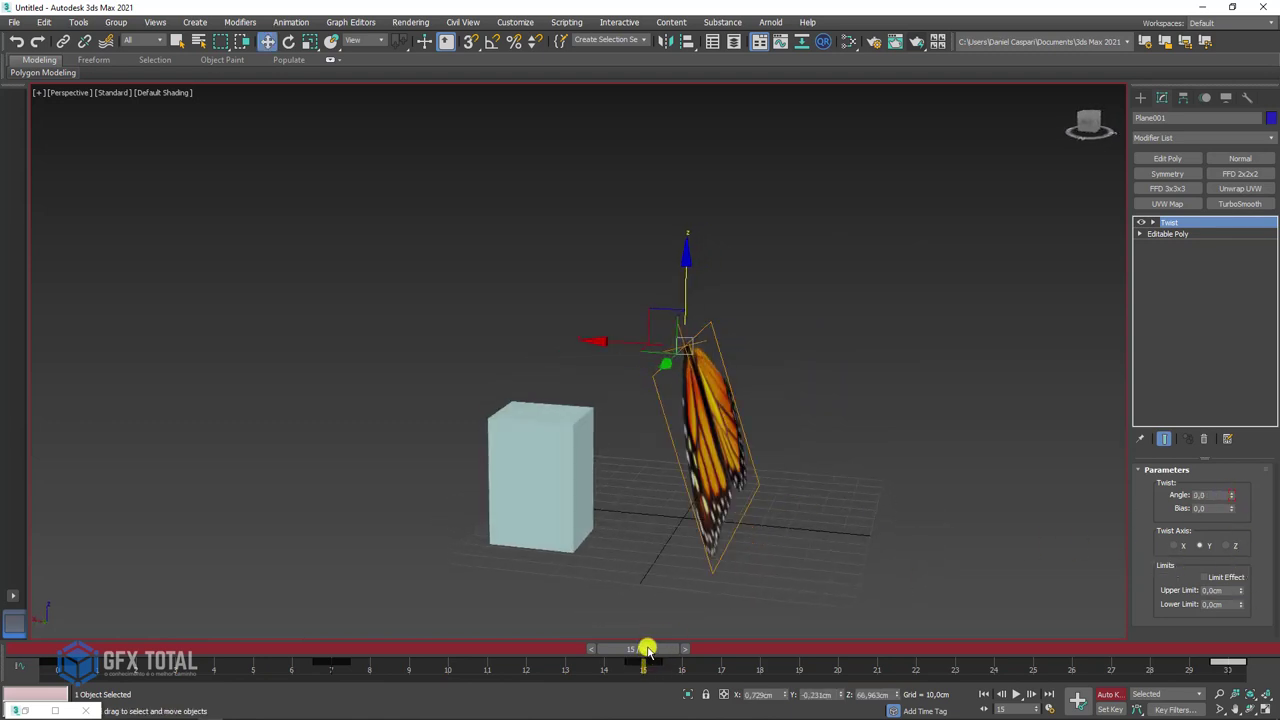
Key the Twist angle to 40.5 at frame 22, then preview the flap to frame 30.
left_click_drag(647, 650, 914, 648)
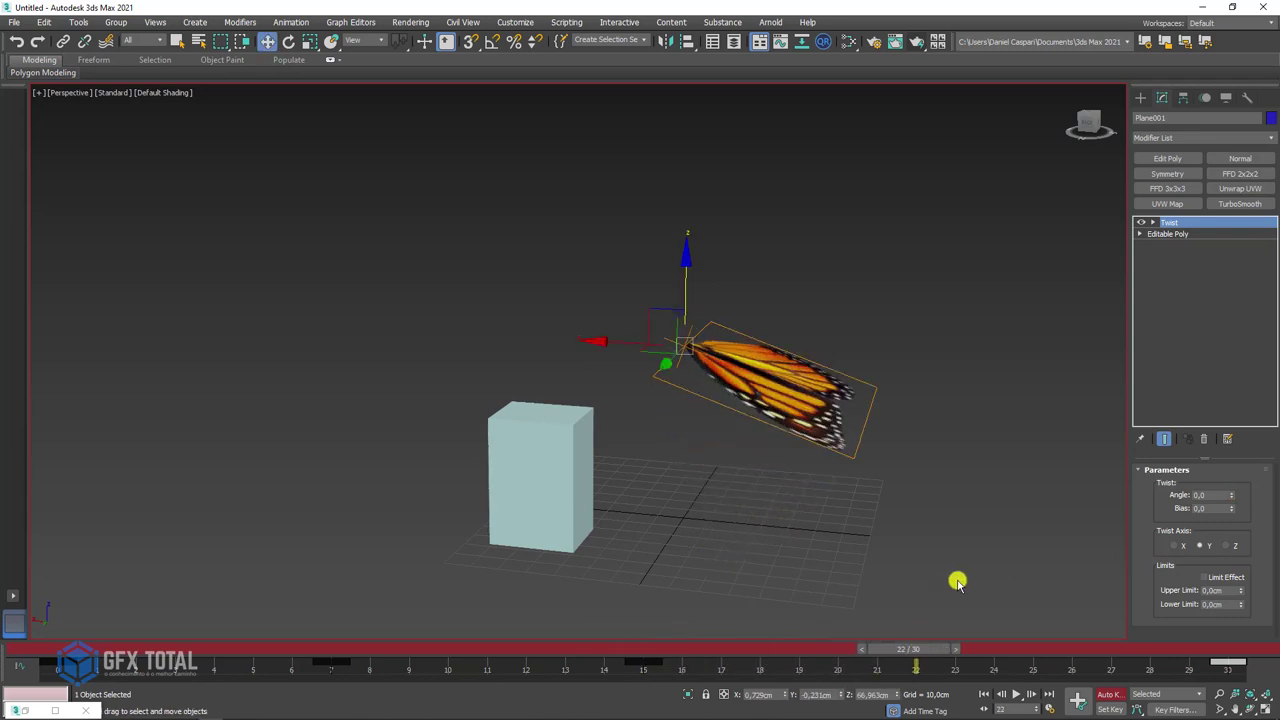
middle_click_drag(957, 582, 849, 594, "alt")
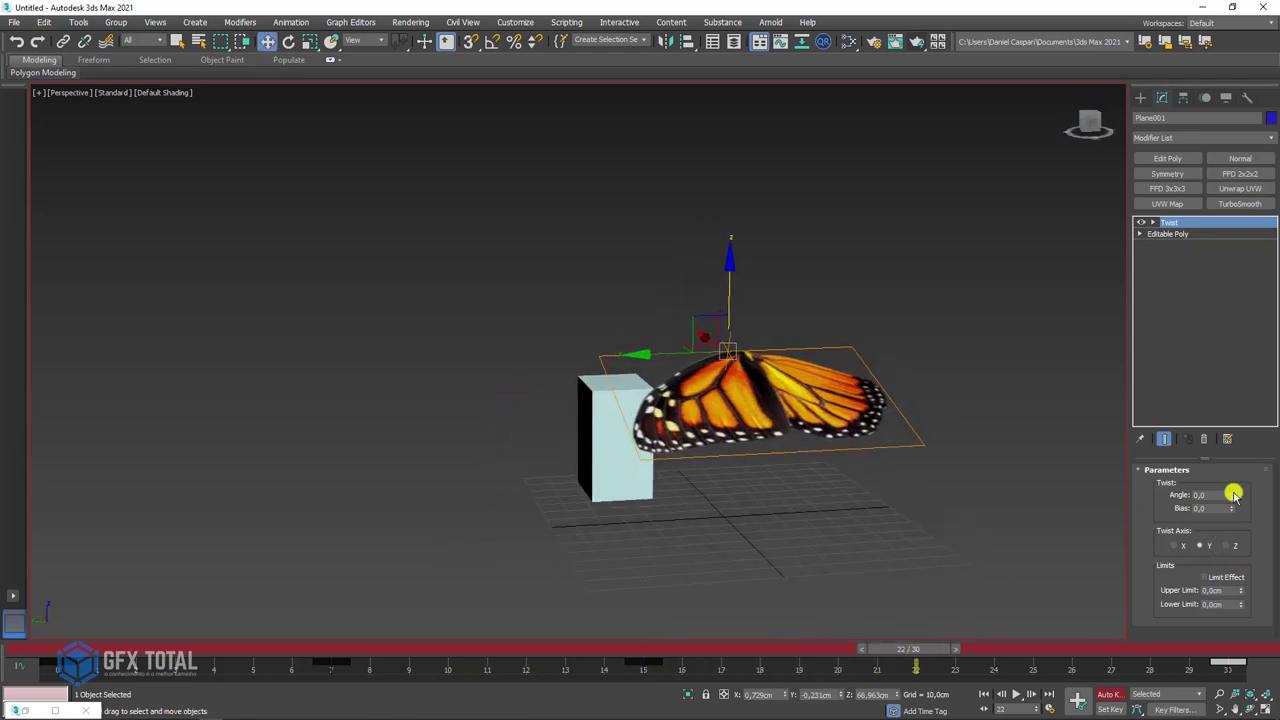
left_click_drag(1233, 495, 1237, 437)
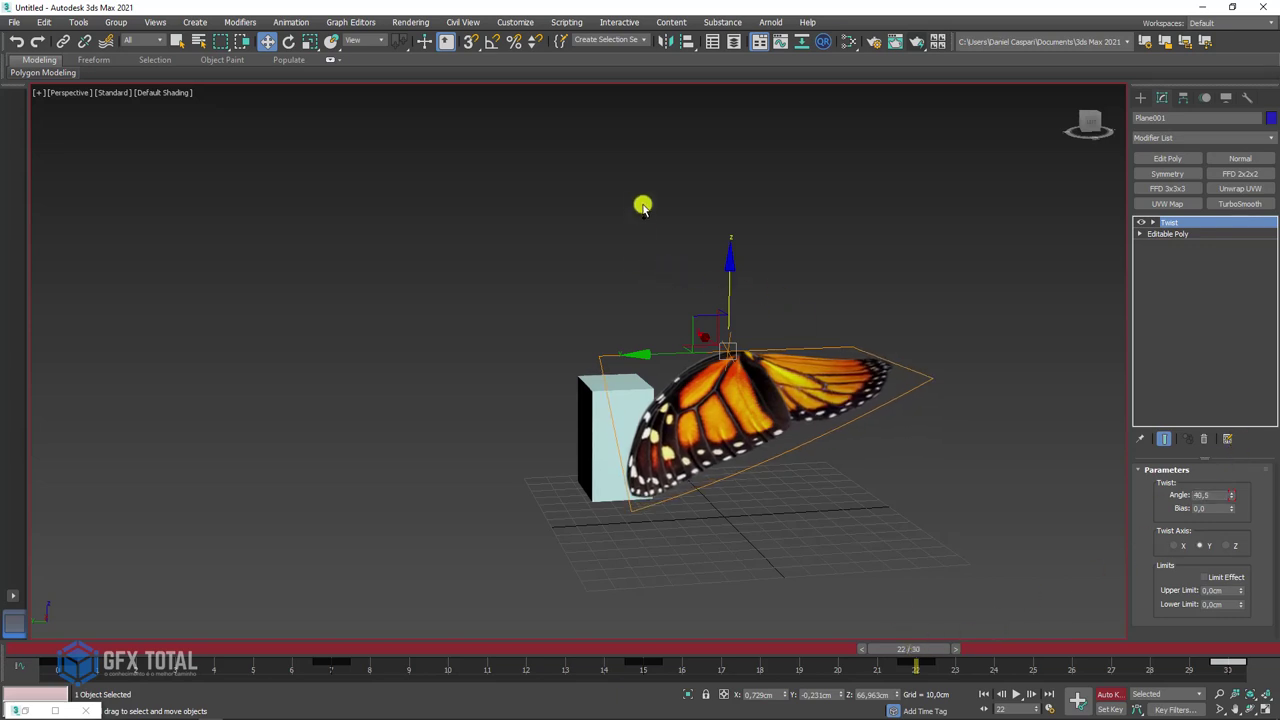
mouse_move(655, 195)
left_mouse_down()
mouse_move(634, 314)
mouse_move(692, 250)
left_mouse_up()
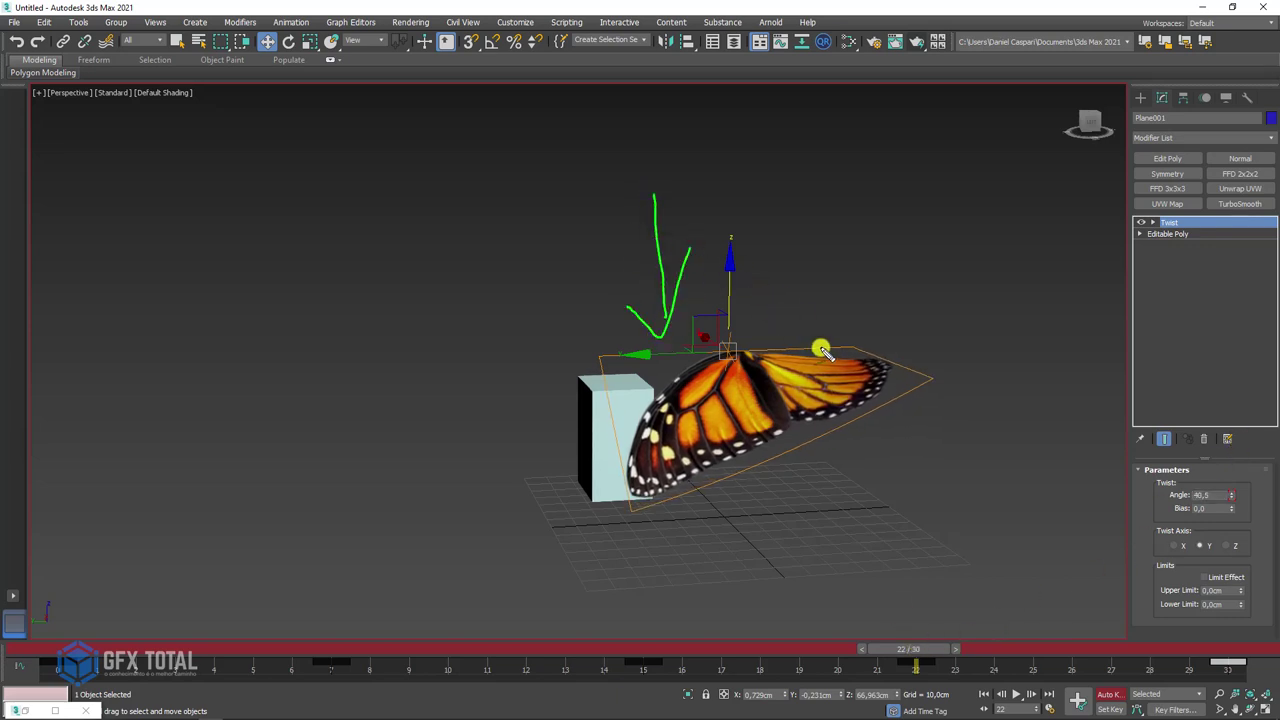
left_click_drag(832, 338, 831, 240)
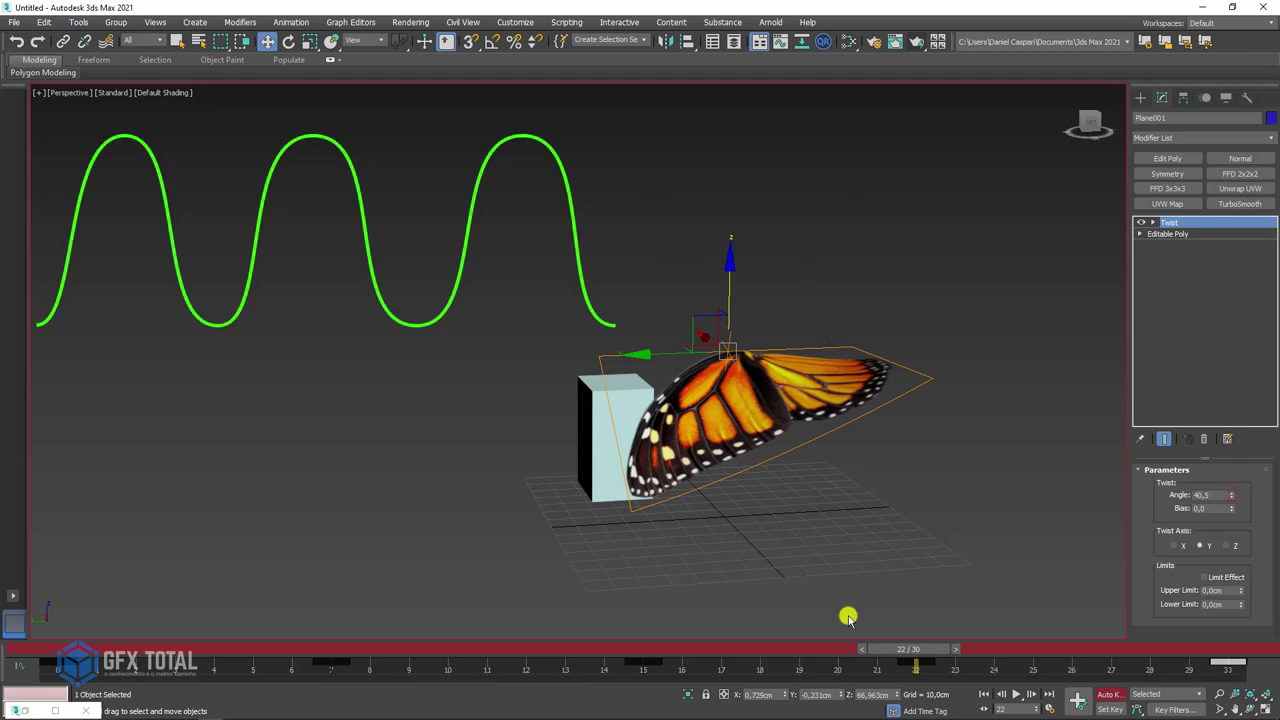
mouse_move(915, 650)
left_mouse_down()
mouse_move(491, 640)
mouse_move(9, 689)
mouse_move(280, 634)
mouse_move(1126, 611)
mouse_move(1268, 623)
mouse_move(822, 631)
mouse_move(1266, 632)
left_mouse_up()
key("w")
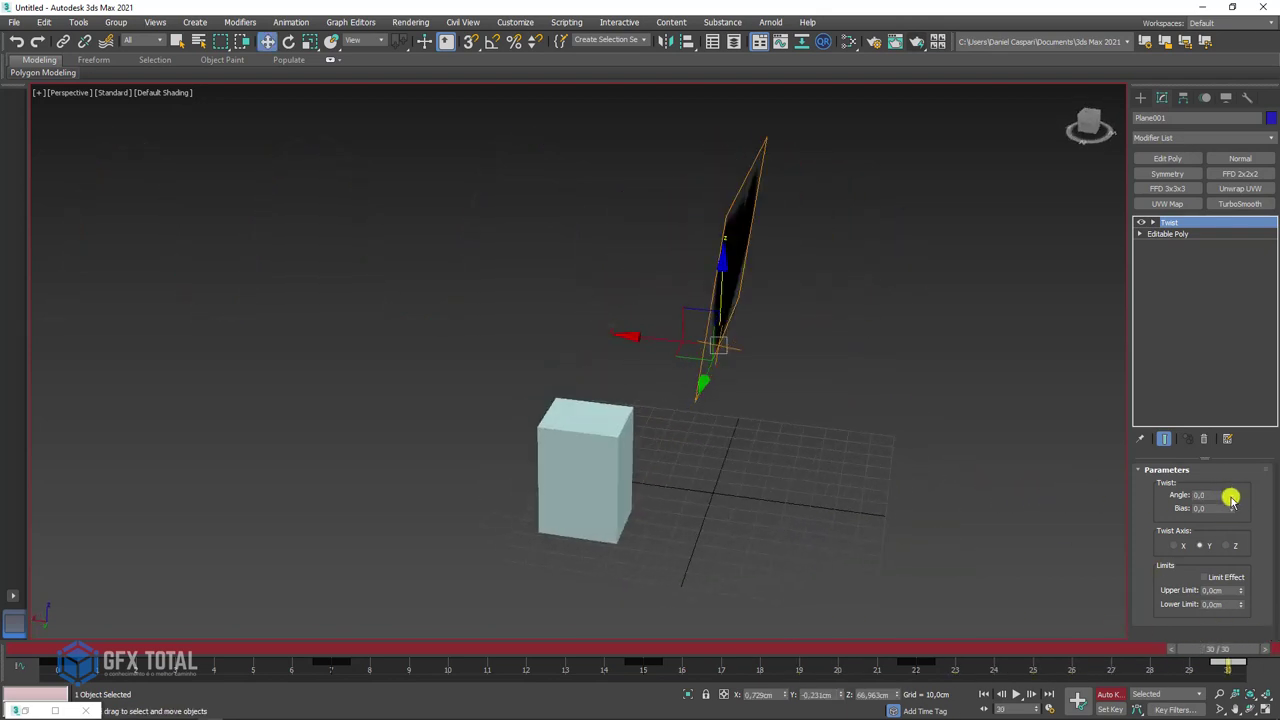
Scrub from the start to frame 22 to preview the wing flapping.
left_click_drag(1233, 655, 100, 650)
left_click_drag(217, 651, 957, 648)
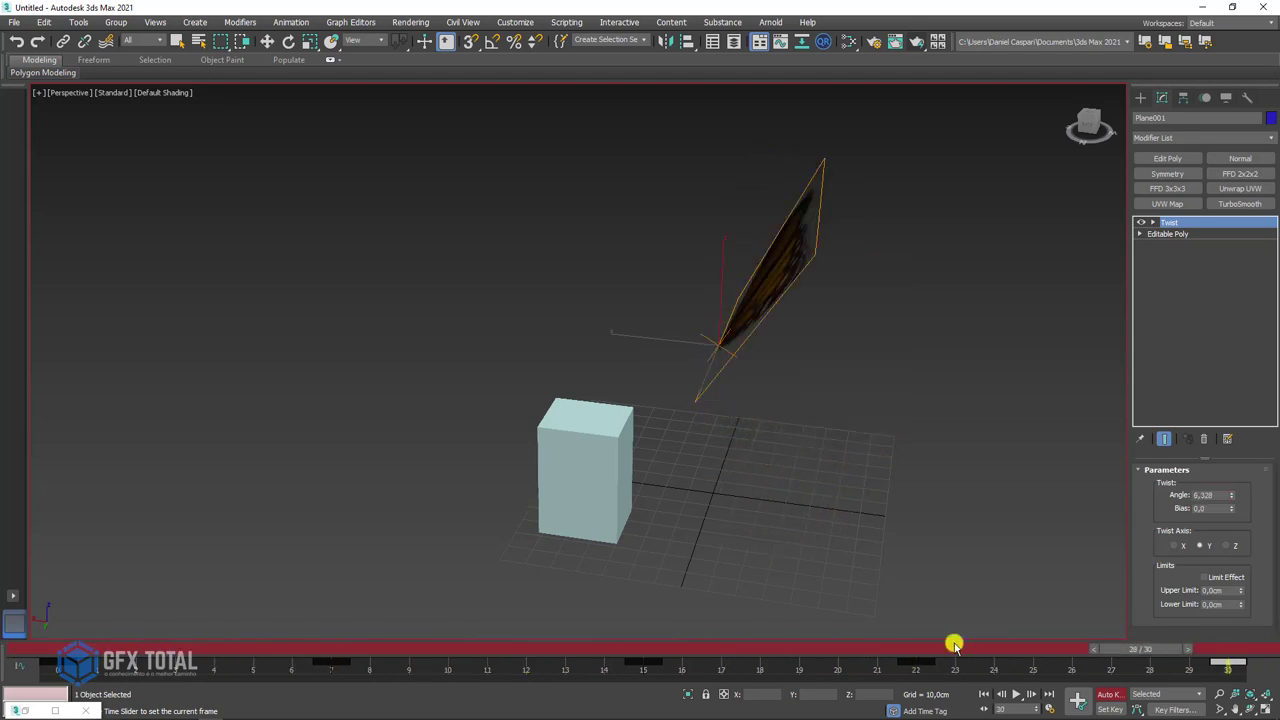
middle_click_drag(853, 529, 783, 519, "alt")
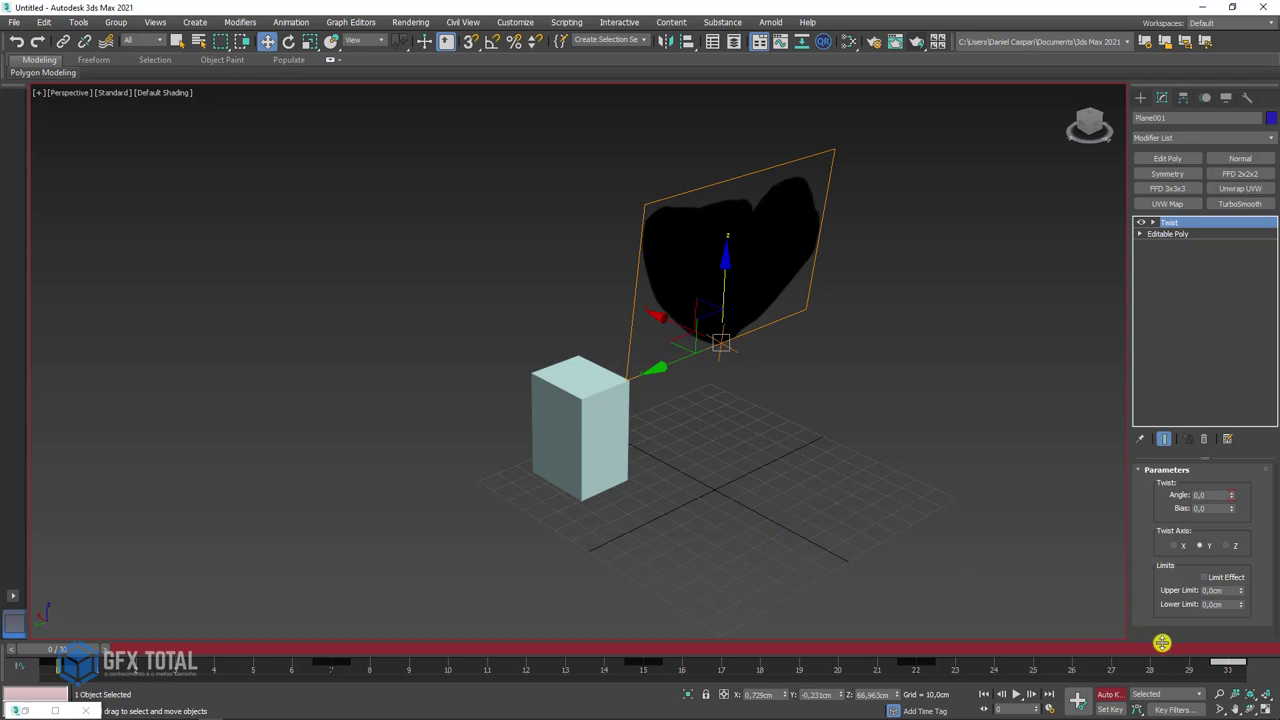
Select all timeline keys, then show edged faces and zoom in on the butterfly texture.
left_click_drag(1258, 676, 10, 672)
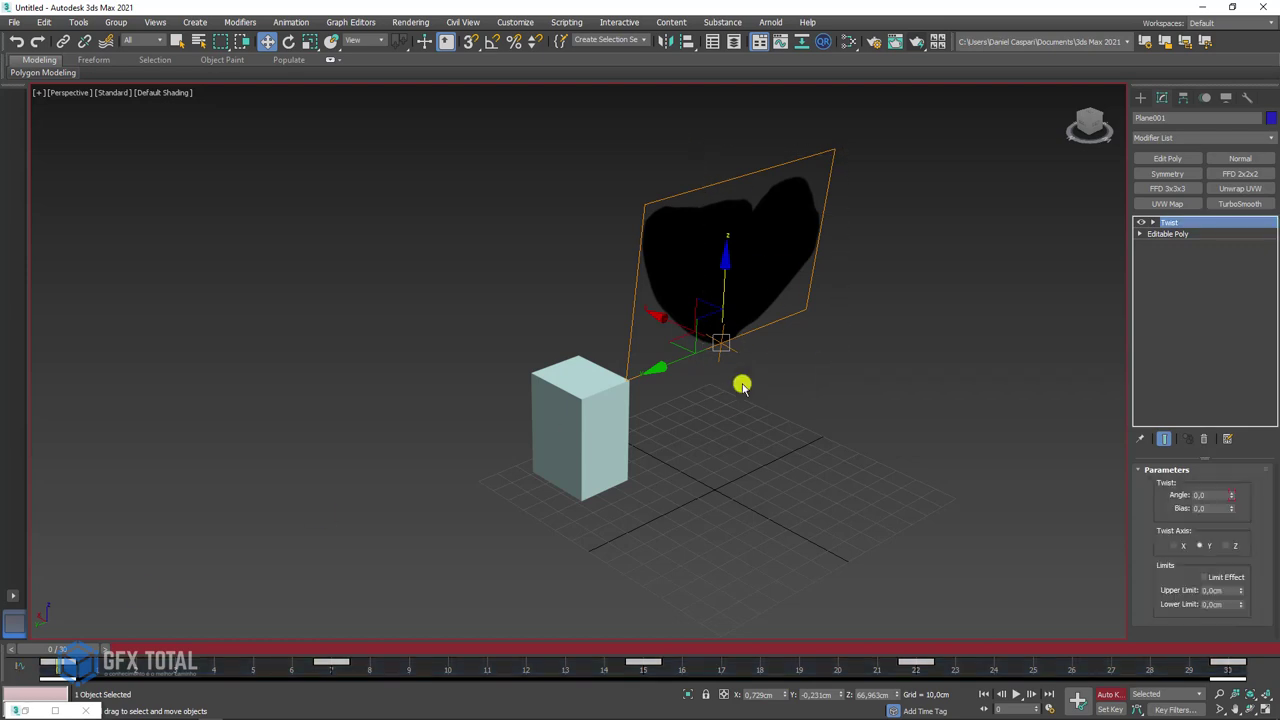
mouse_move(743, 383)
middle_mouse_down("alt")
mouse_move(903, 366)
mouse_move(875, 380)
middle_mouse_up("alt")
key("F4")
scroll(926, 406, "up", 3)
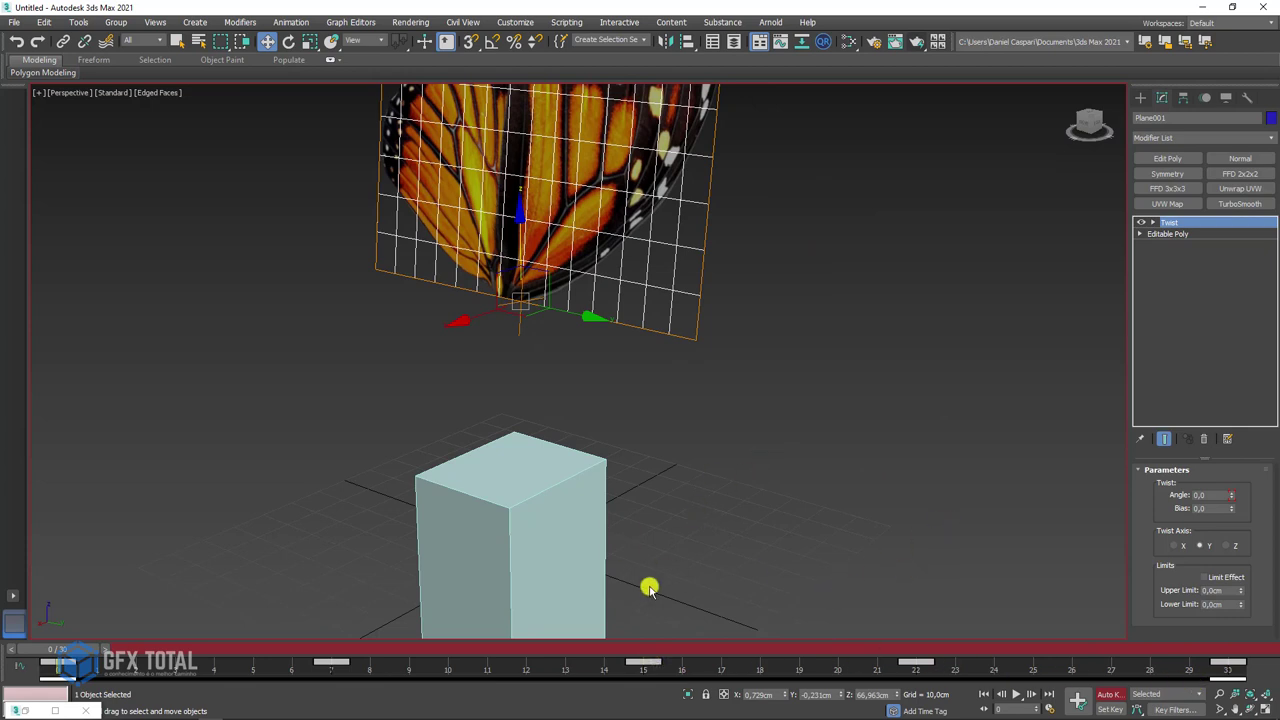
Deselect the plane and play the wing-flap animation, stopping at frame 12.
right_click(700, 662)
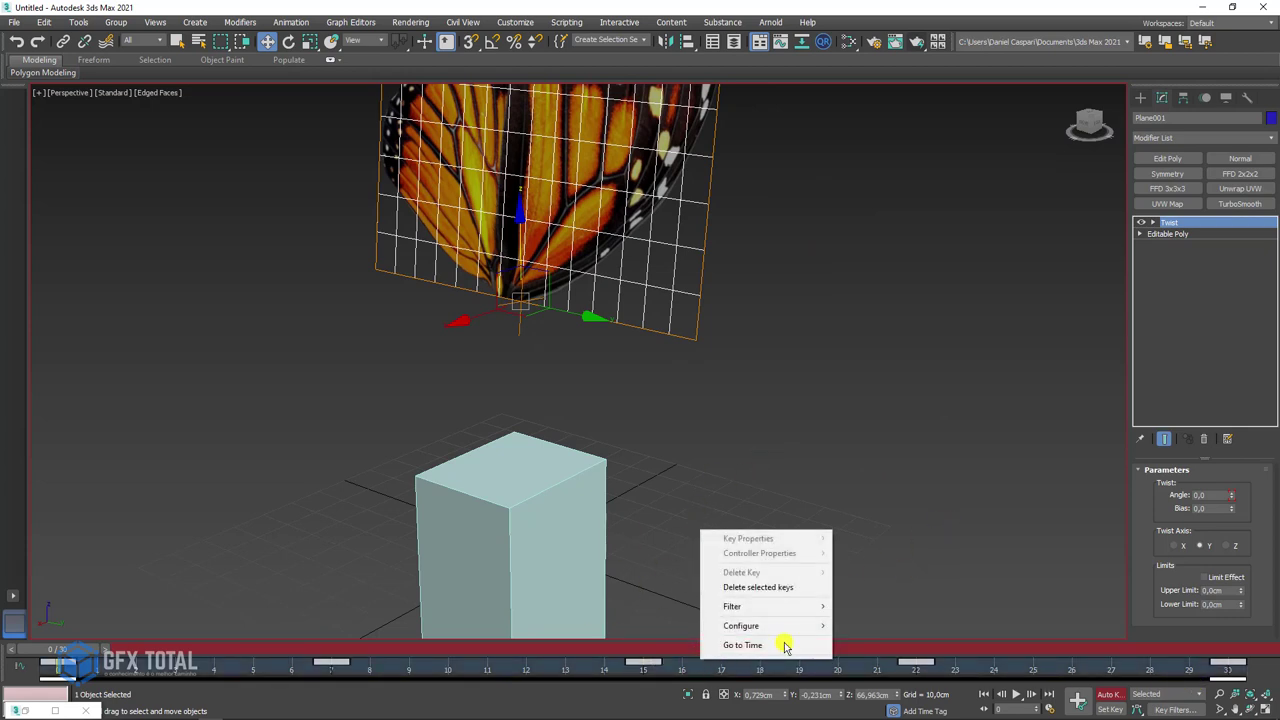
mouse_move(741, 625)
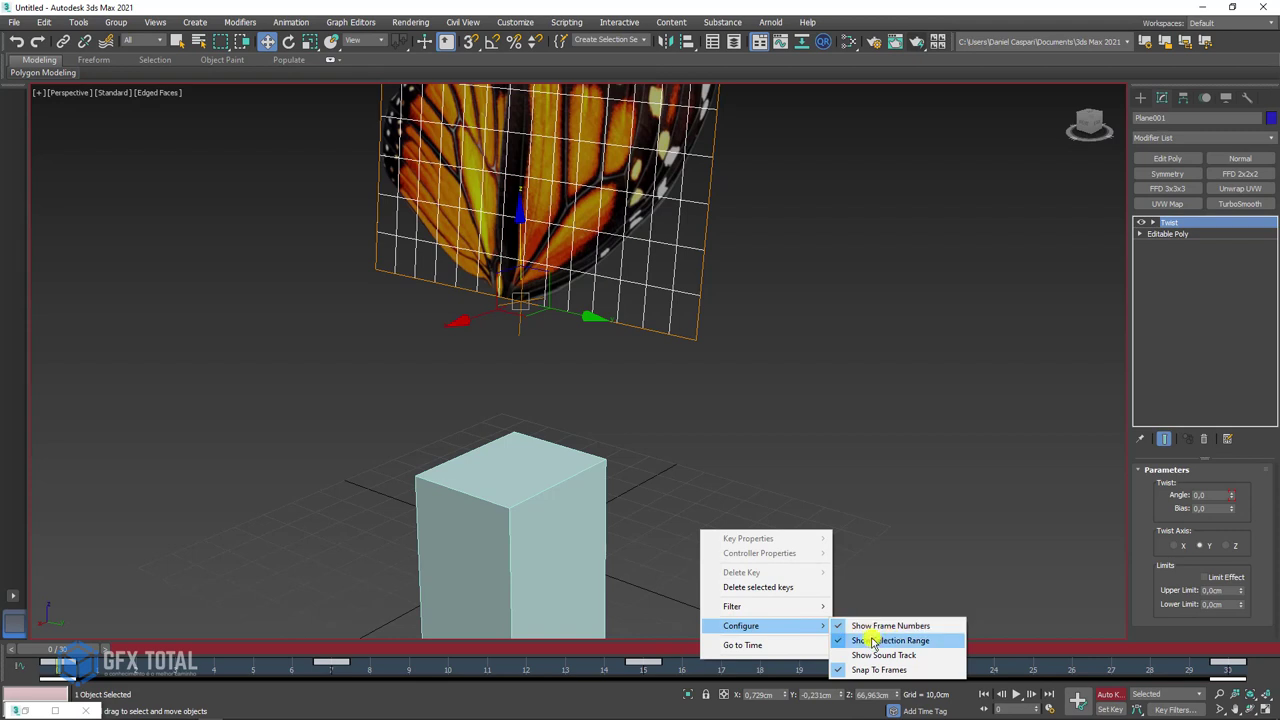
middle_click_drag(849, 397, 823, 389, "alt")
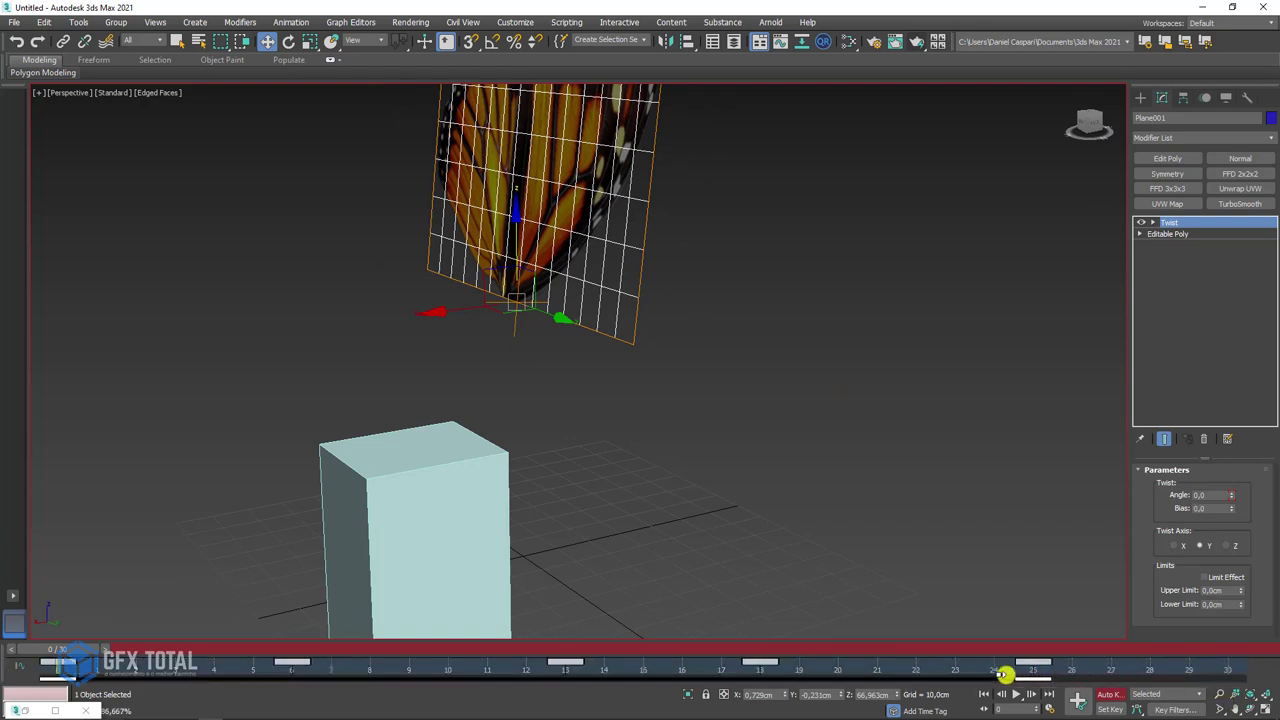
mouse_move(671, 551)
middle_mouse_down("alt")
mouse_move(751, 517)
mouse_move(683, 529)
mouse_move(720, 537)
middle_mouse_up("alt")
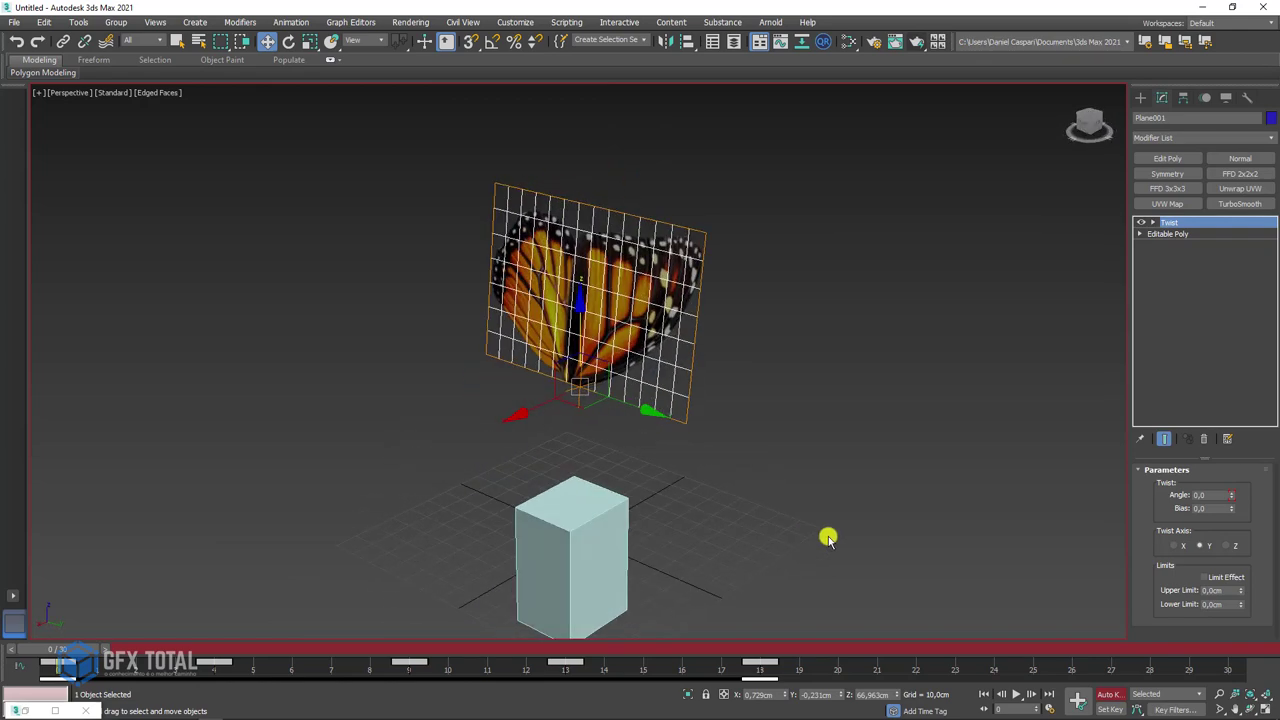
left_click(1041, 632)
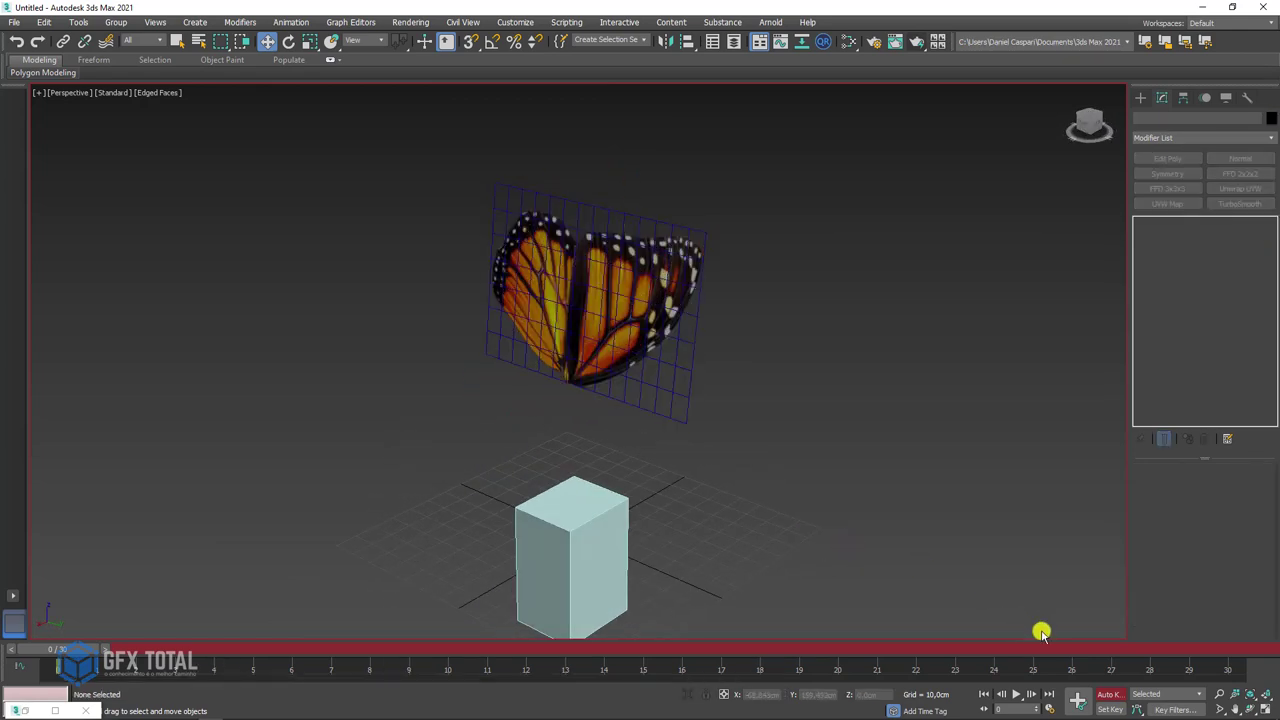
left_click(1024, 694)
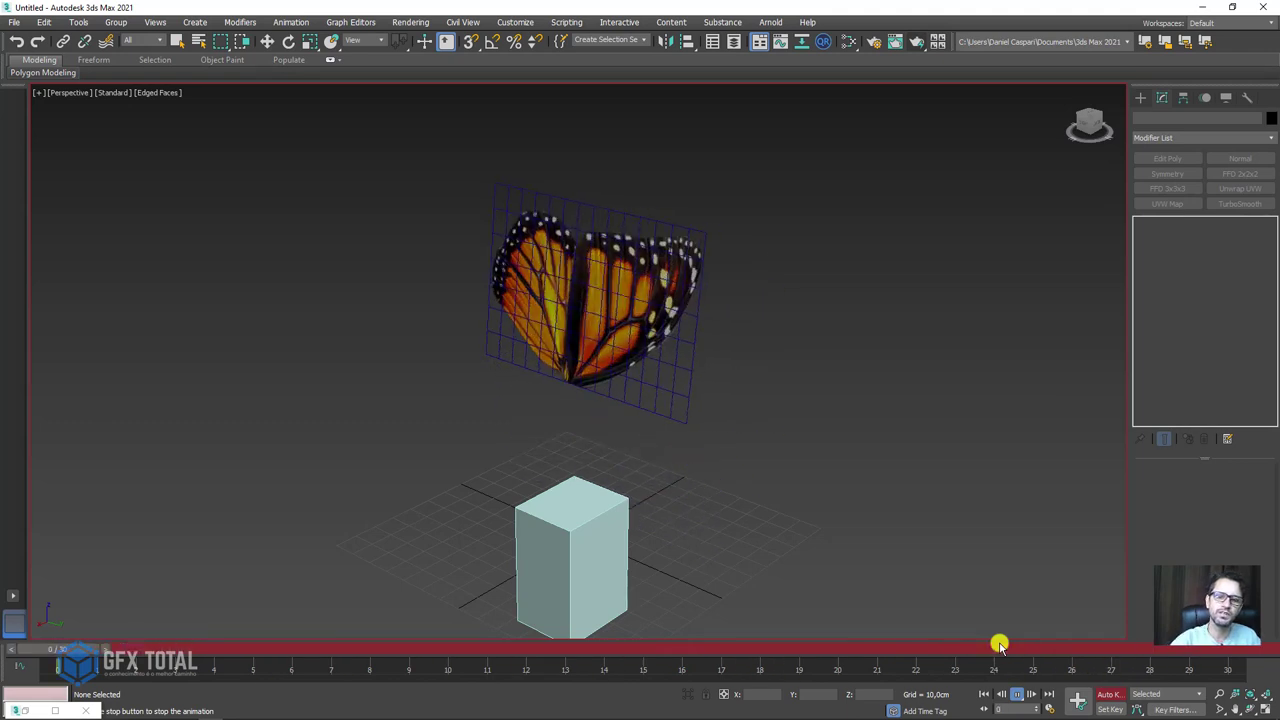
left_click(1018, 693)
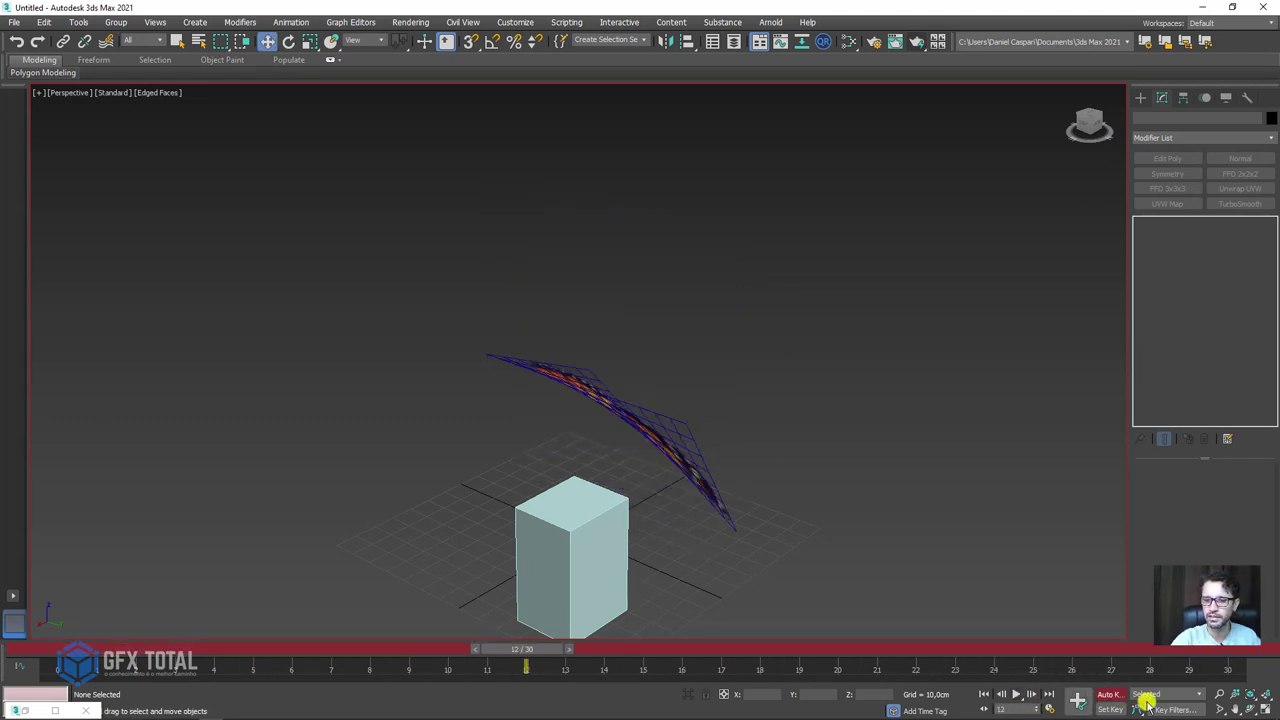
Set the animation End Time to 500 frames in Time Configuration.
left_click(1076, 704)
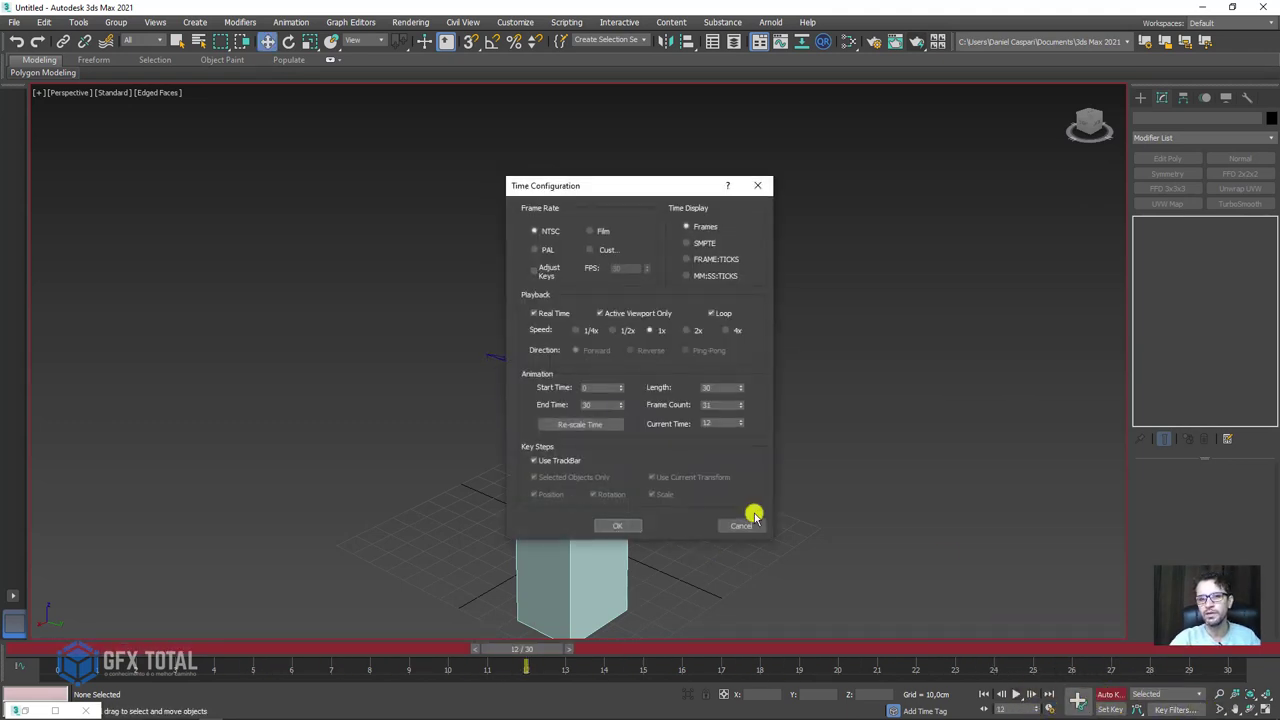
left_click_drag(601, 403, 543, 407)
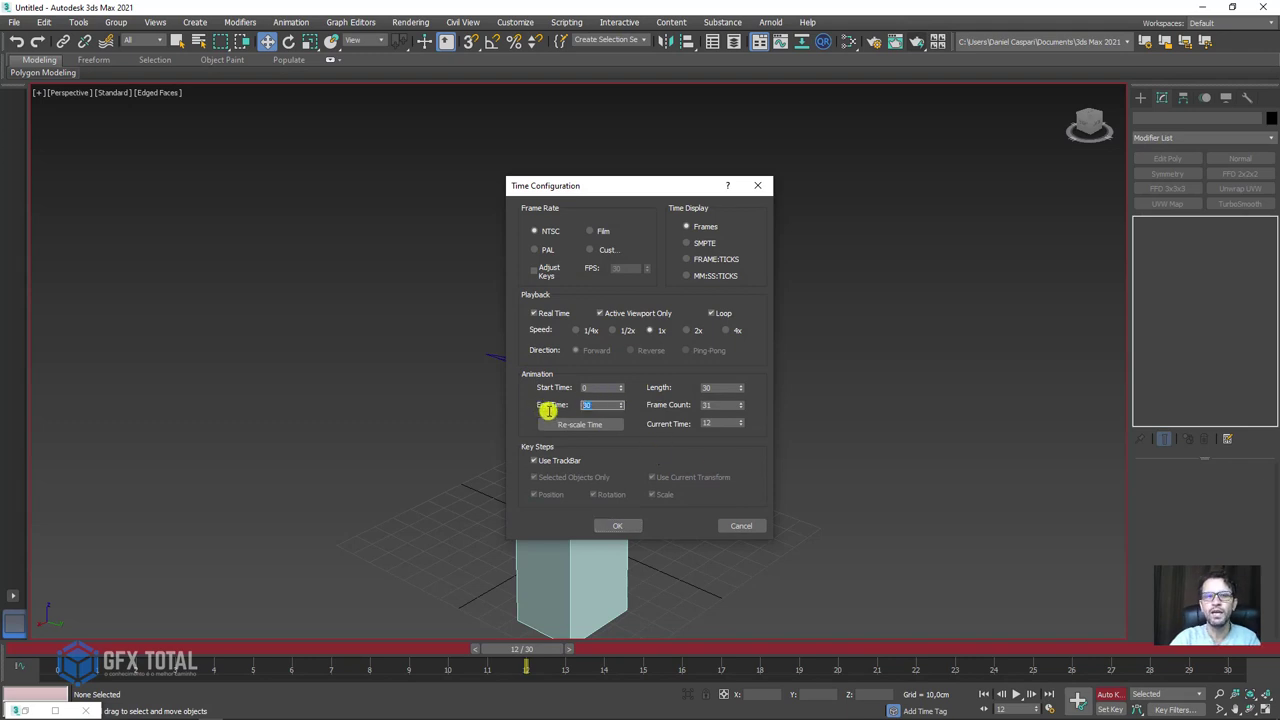
type("500")
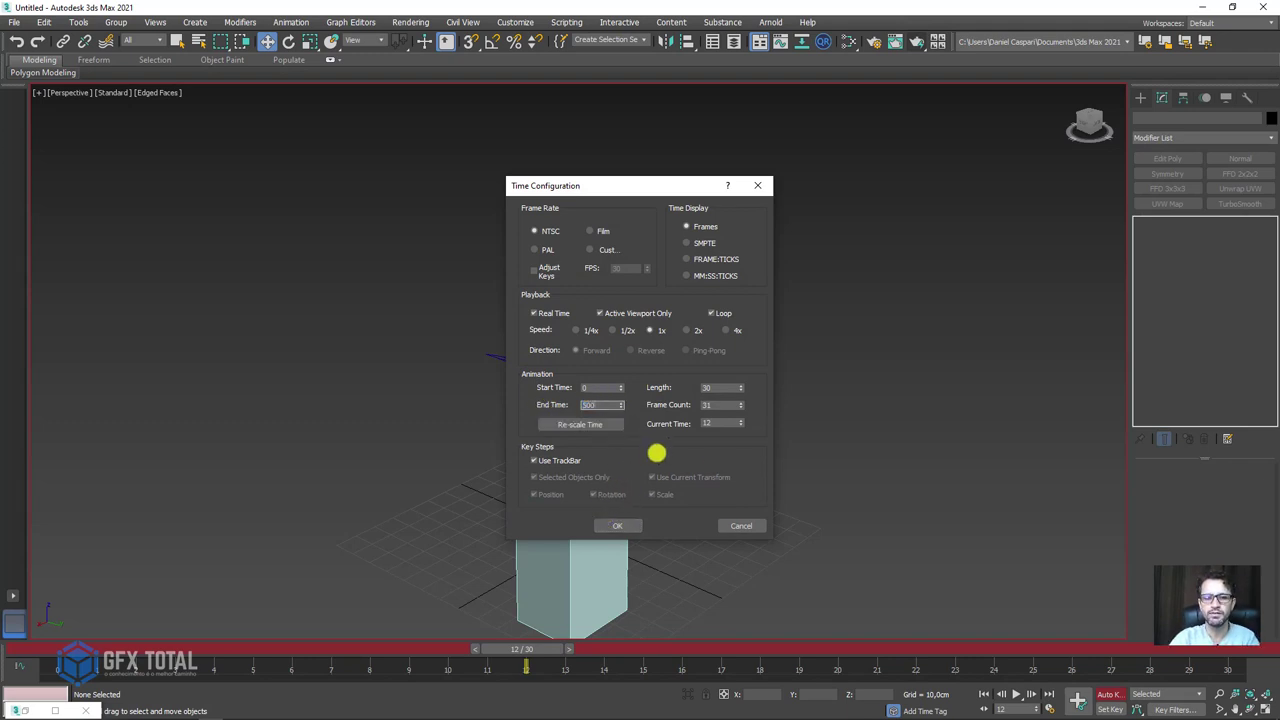
left_click(623, 525)
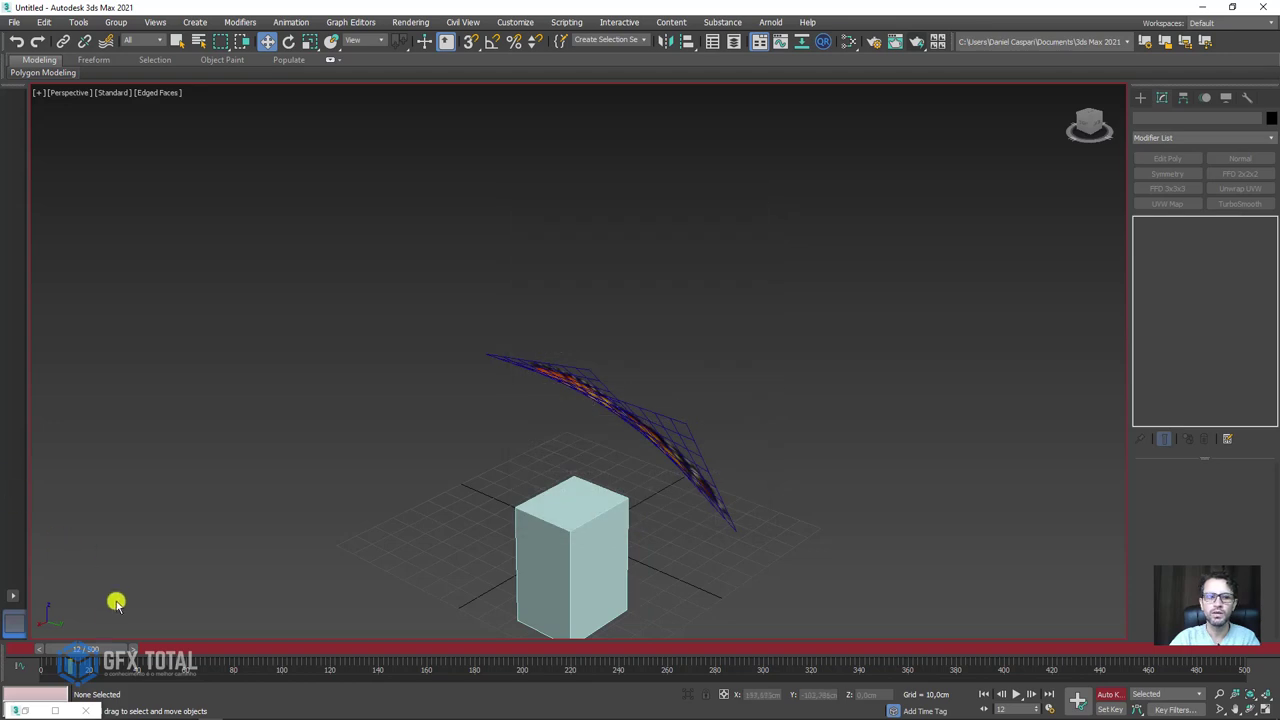
Scrub back to frame 0 and select the butterfly plane with the Move tool.
mouse_move(100, 651)
left_mouse_down()
mouse_move(951, 634)
mouse_move(3, 640)
left_mouse_up()
key("w")
left_click_drag(797, 417, 553, 243)
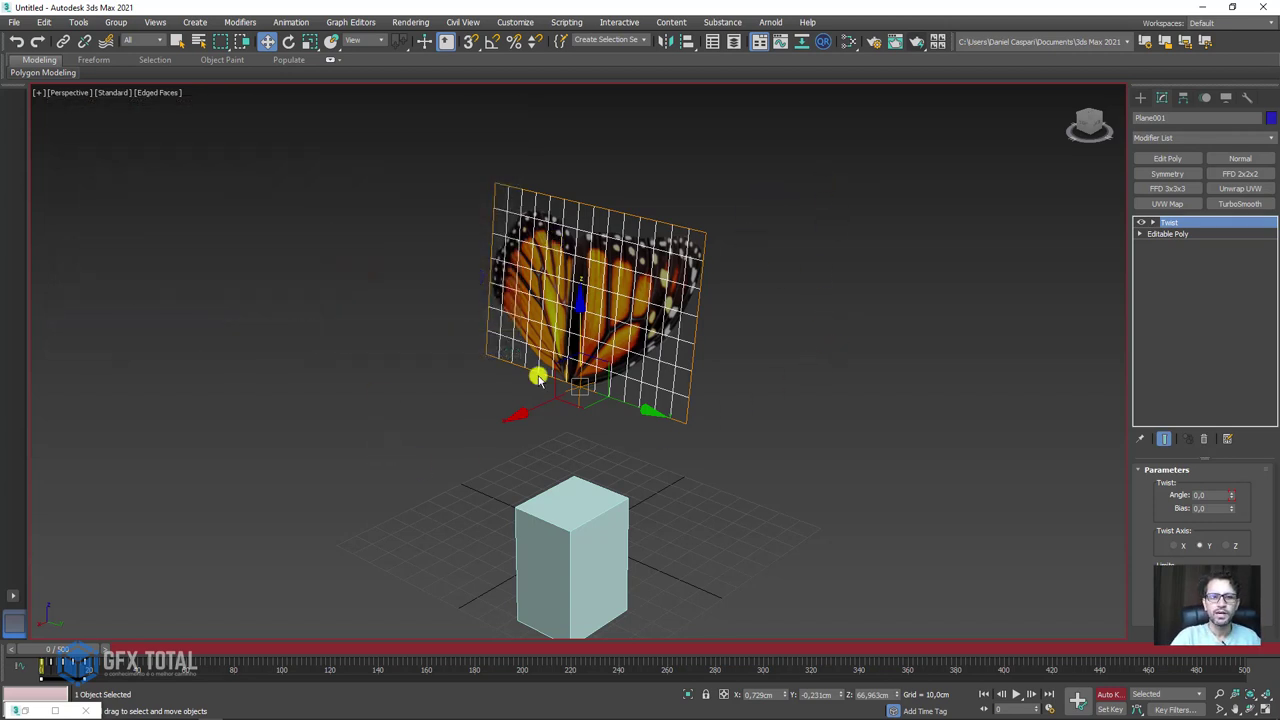
middle_click_drag(678, 326, 976, 302)
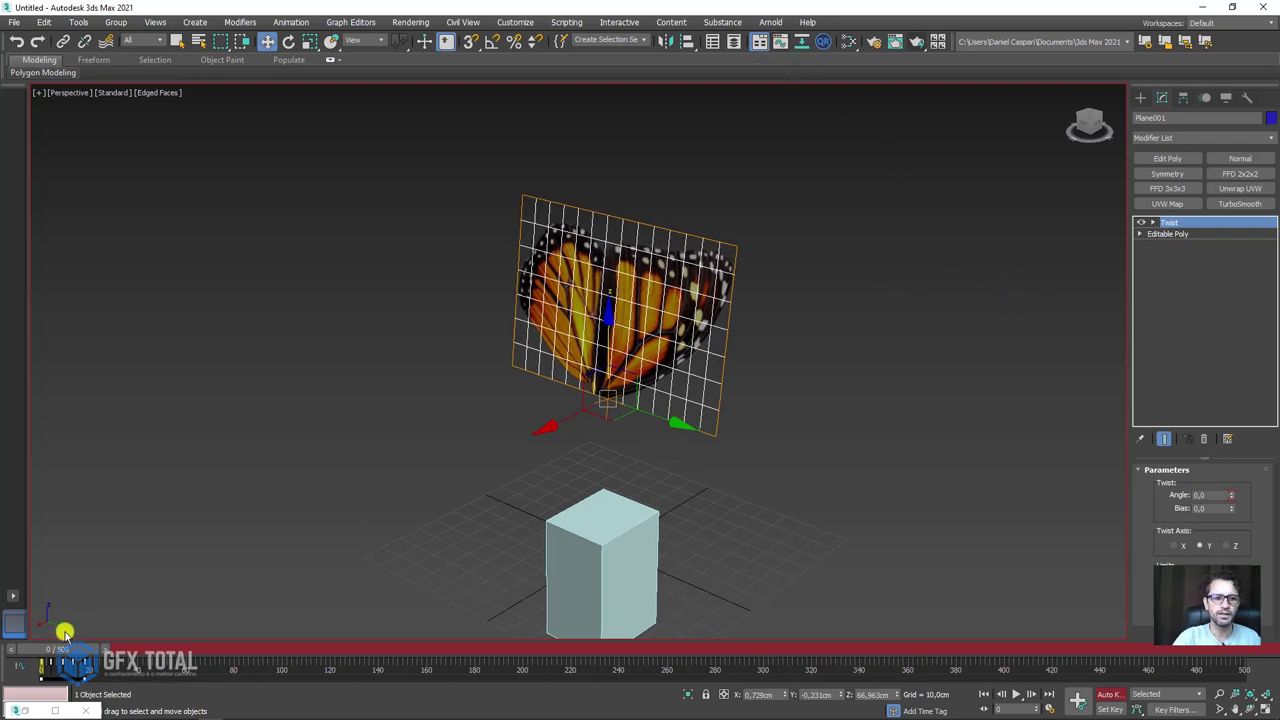
Restore the Curve Editor over the viewport and select the Plane001 track.
left_click(28, 712)
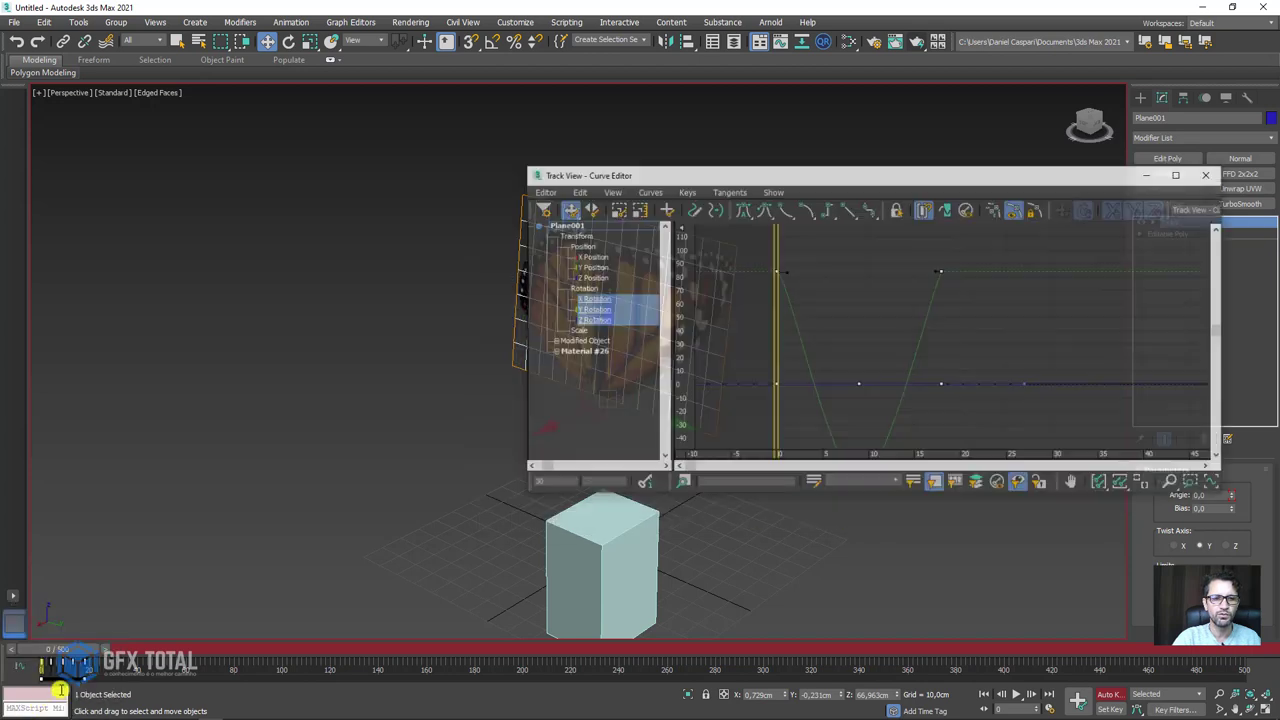
left_click_drag(855, 180, 901, 98)
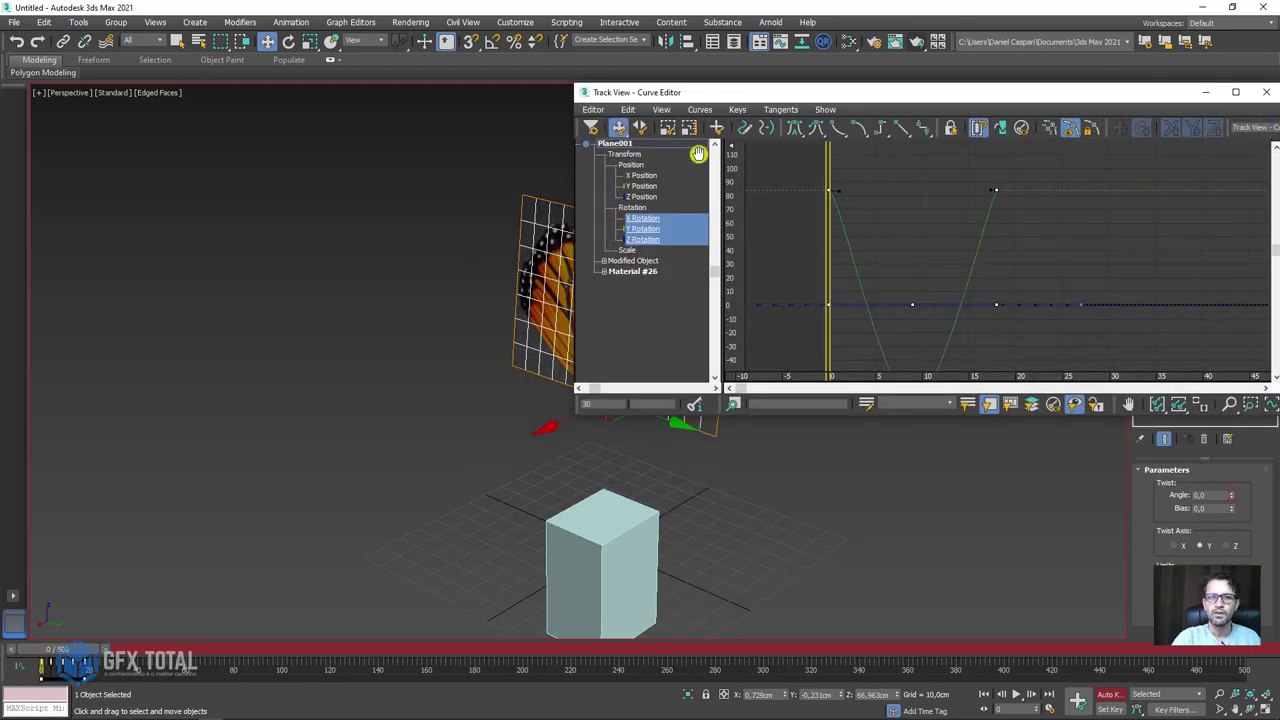
left_click(618, 145)
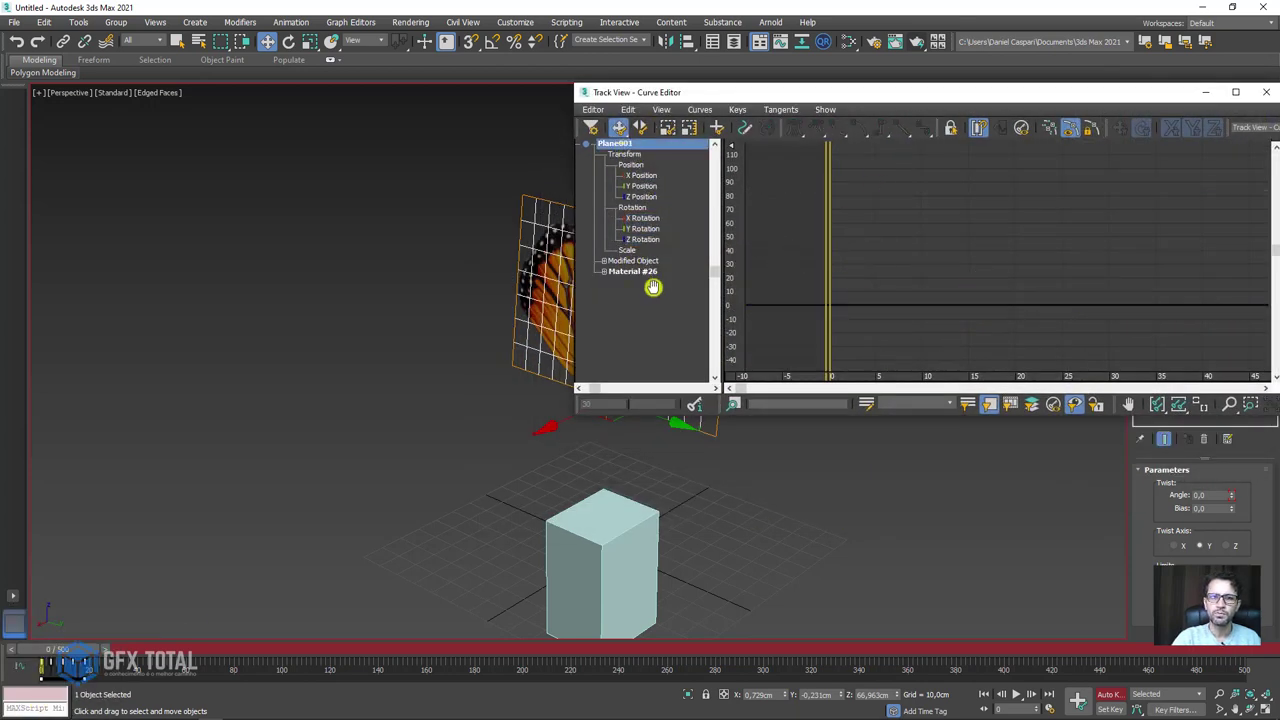
left_click(628, 110)
mouse_move(647, 186)
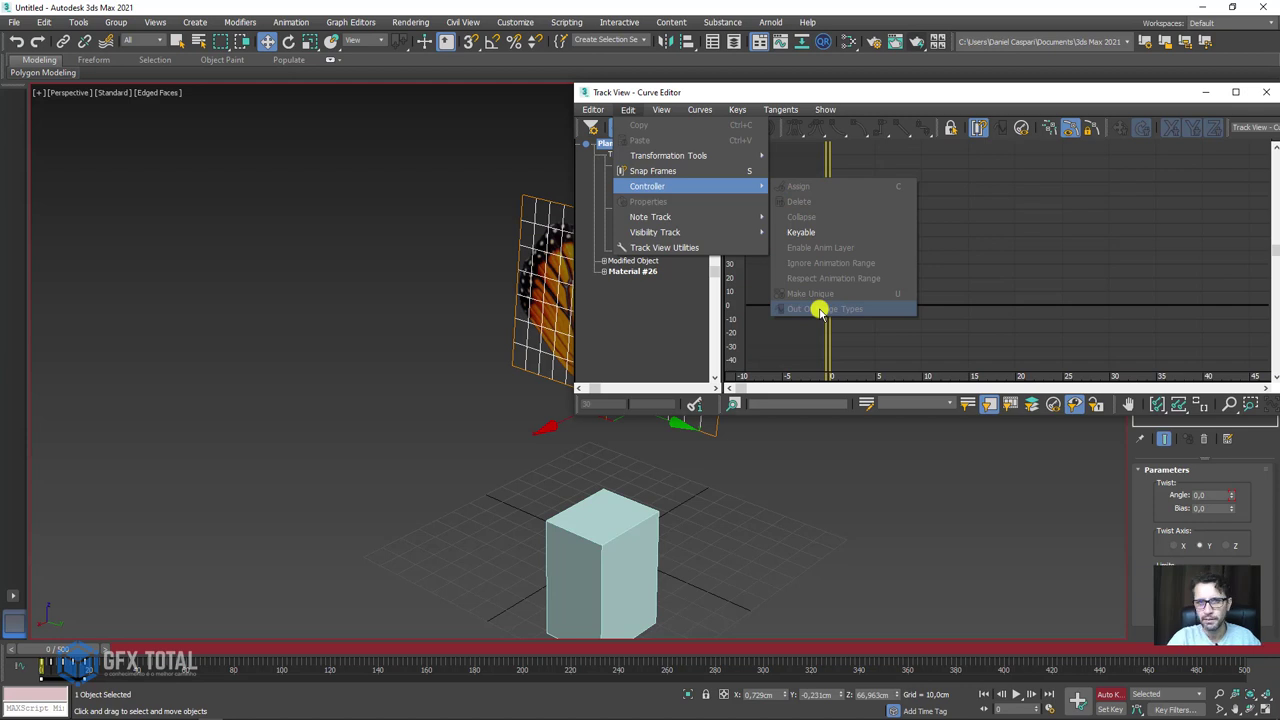
left_click(993, 315)
middle_click_drag(477, 309, 220, 334)
scroll(200, 270, "down", 3)
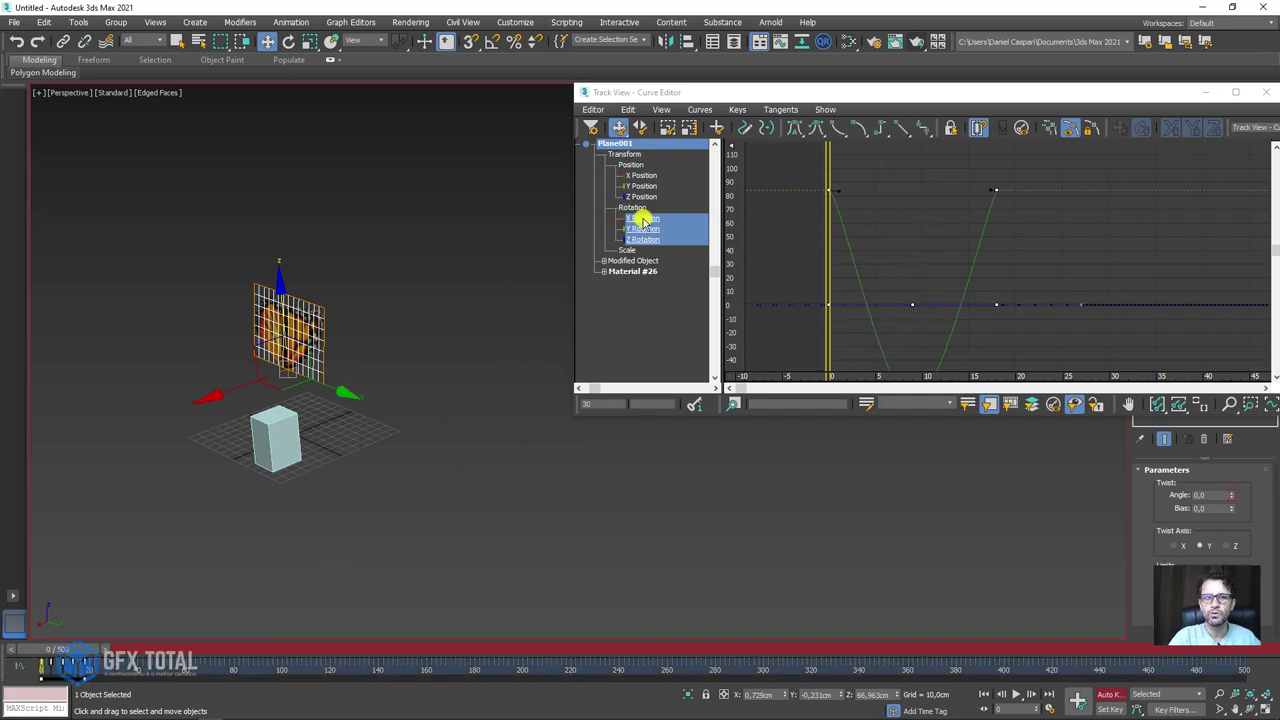
Expand the Modified Object and Twist modifier tracks in the Curve Editor.
left_click(604, 272)
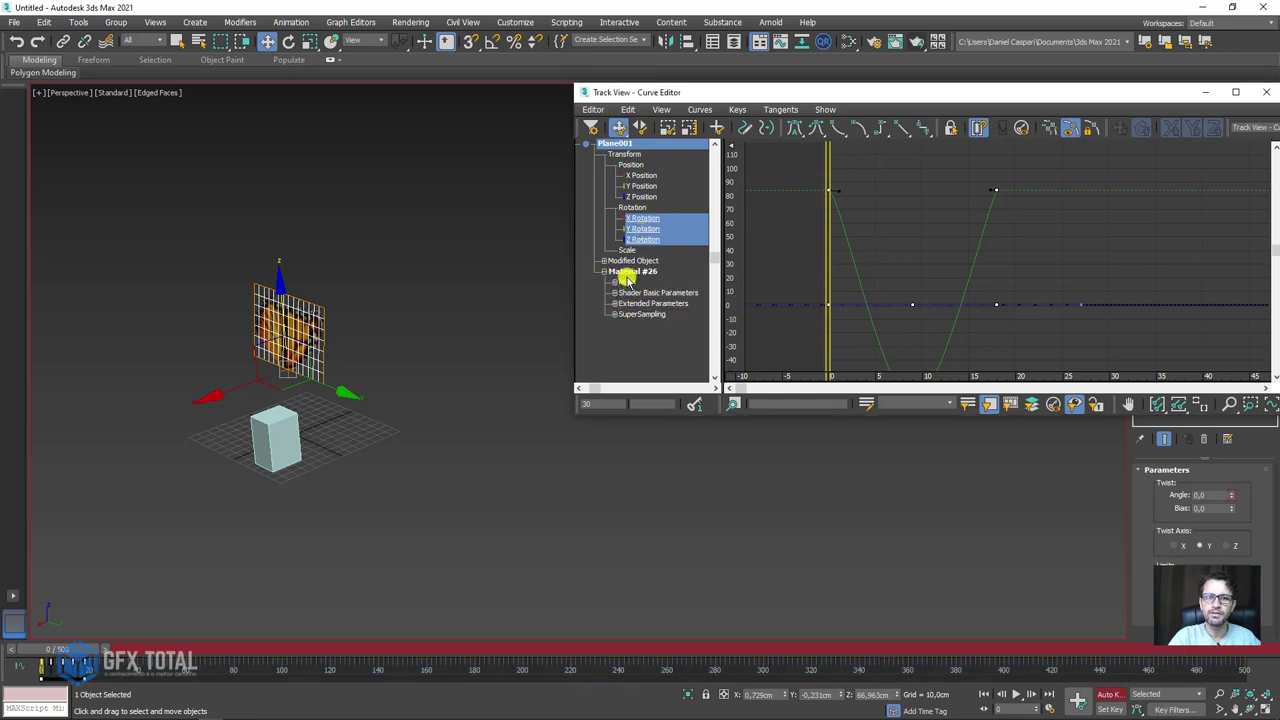
left_click(605, 272)
left_click(604, 263)
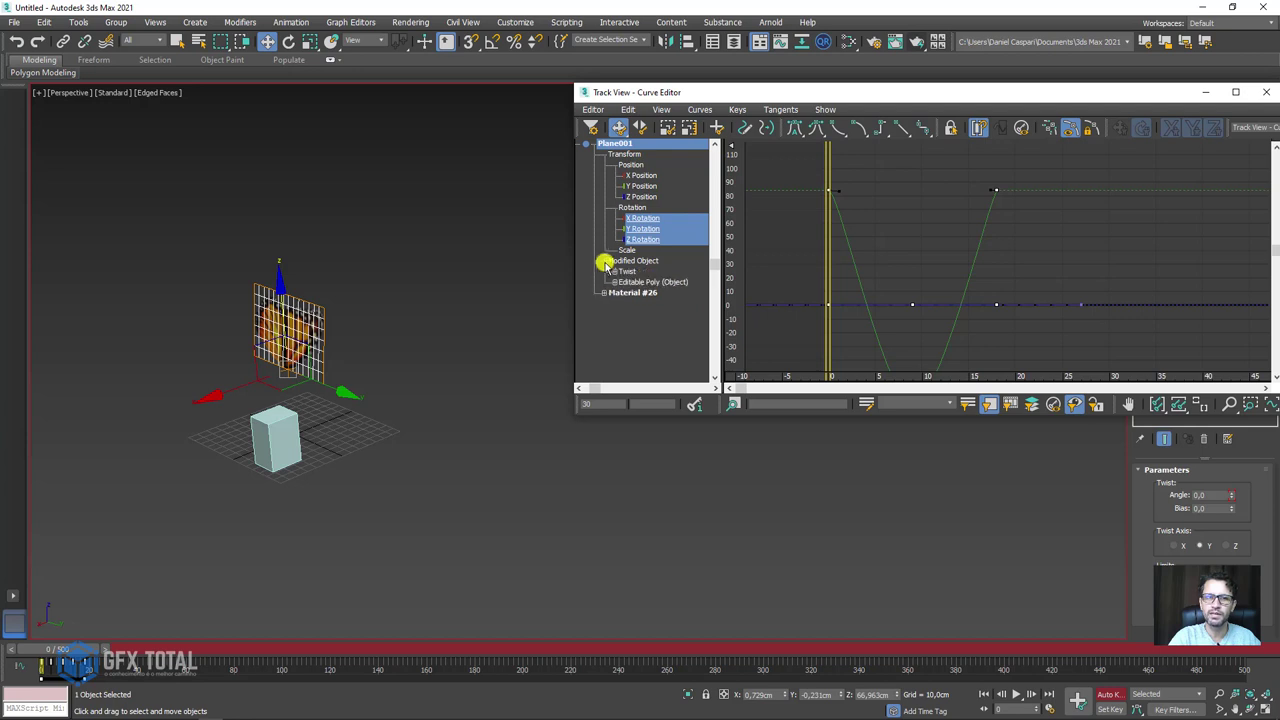
left_click(616, 271)
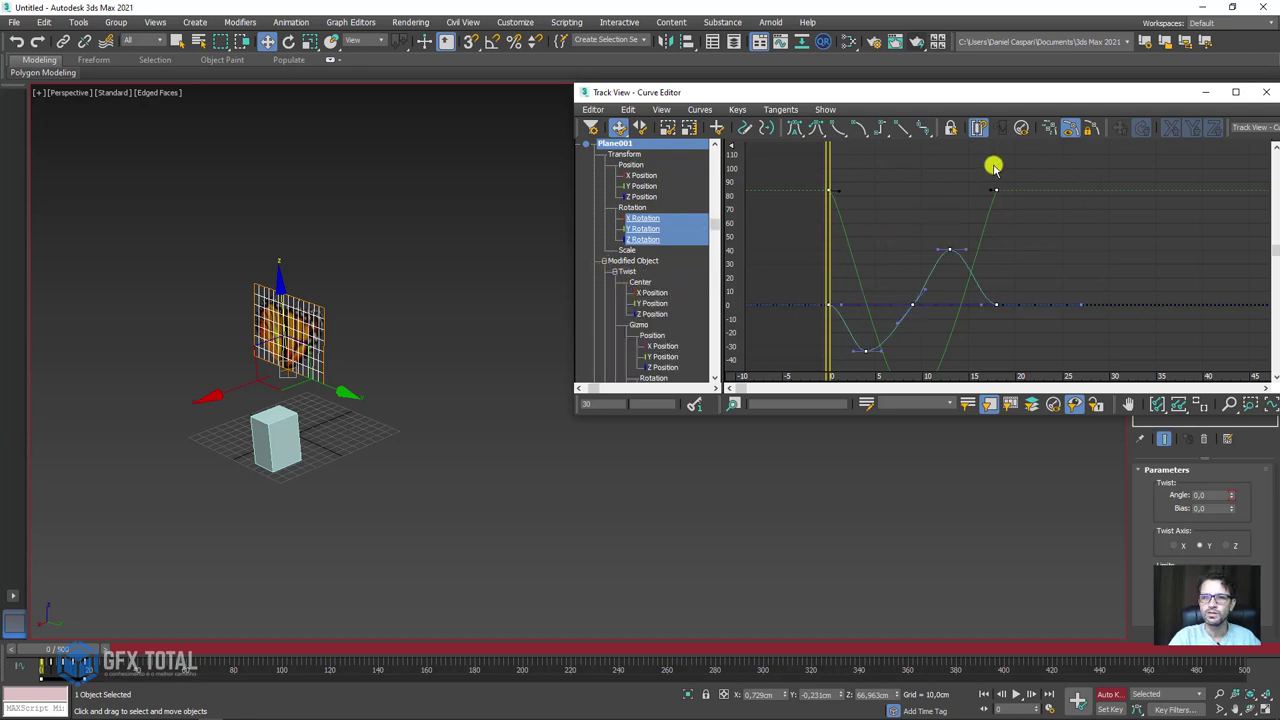
left_click(628, 110)
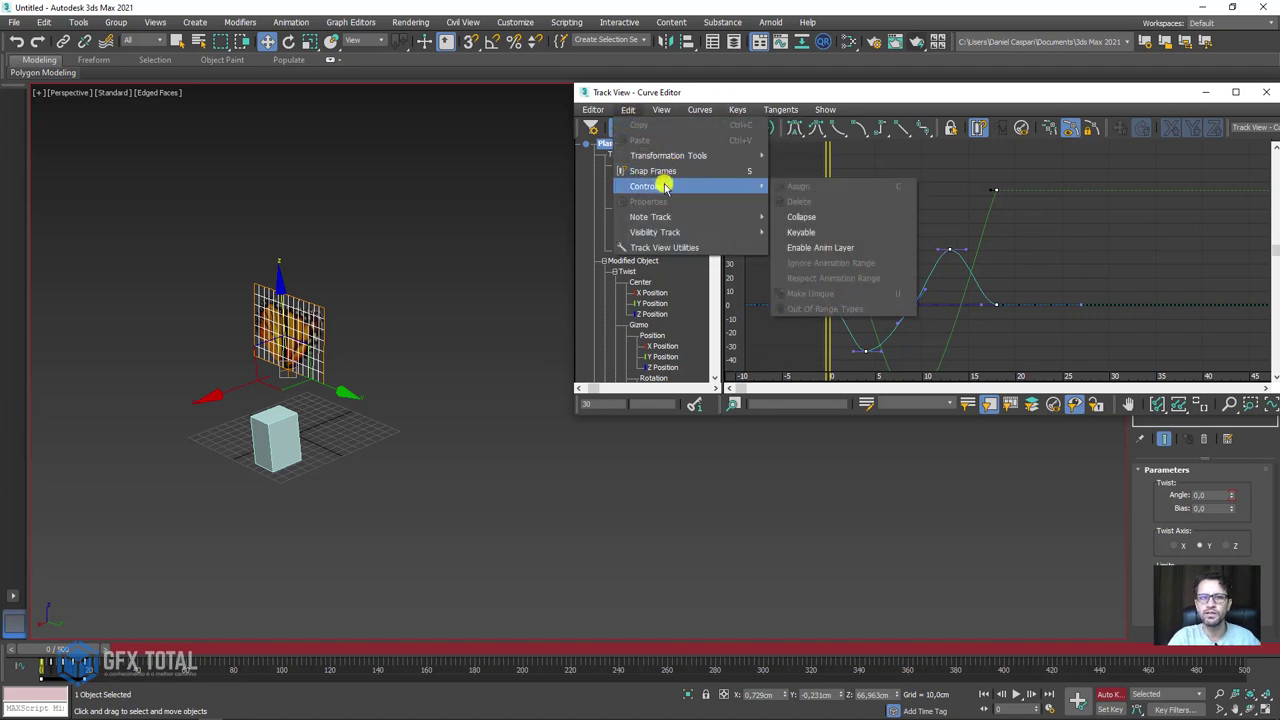
left_click(815, 217)
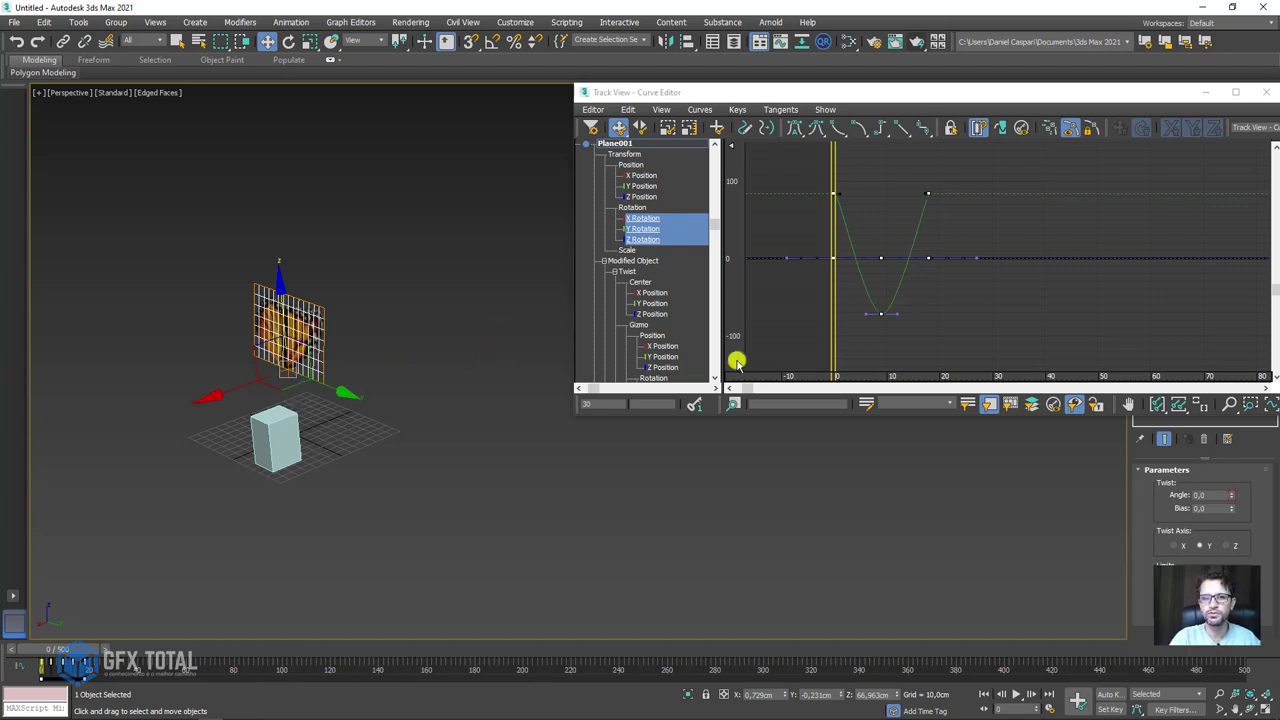
Set the X, Y and Z Rotation curves' out-of-range type to Loop.
left_click_drag(650, 212, 641, 243)
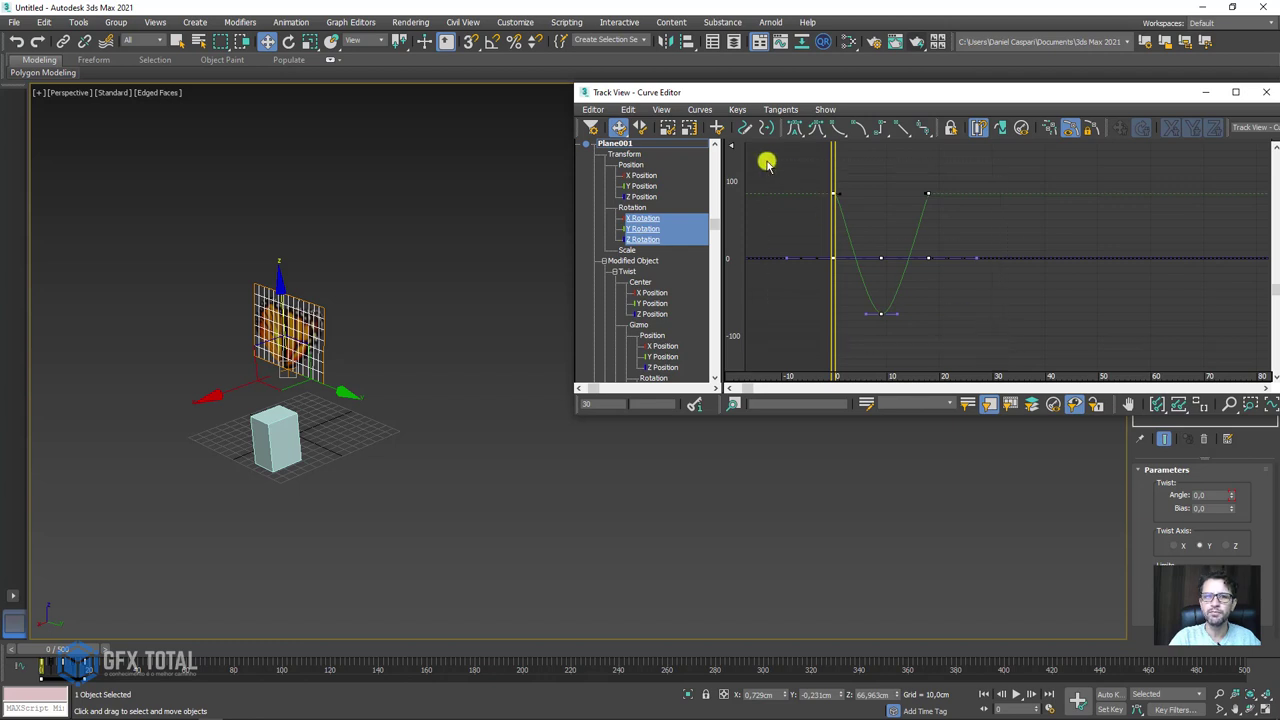
left_click(627, 109)
mouse_move(647, 186)
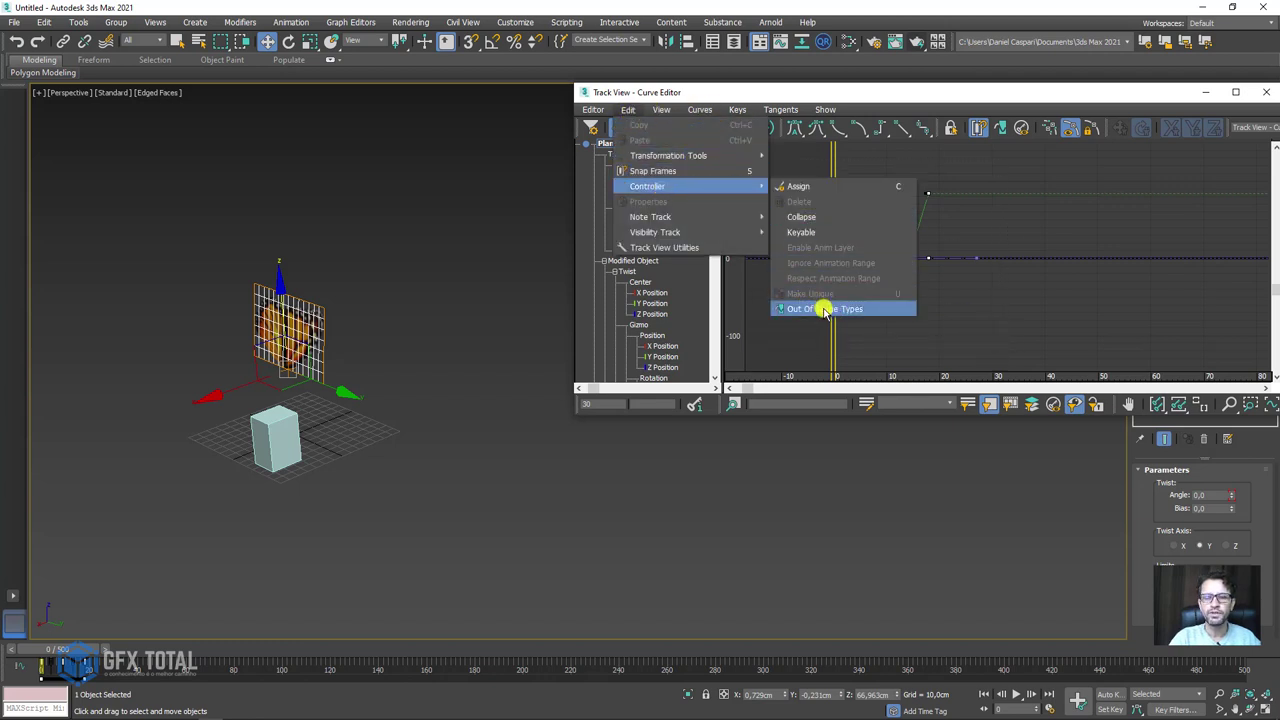
left_click(824, 309)
left_click(716, 157)
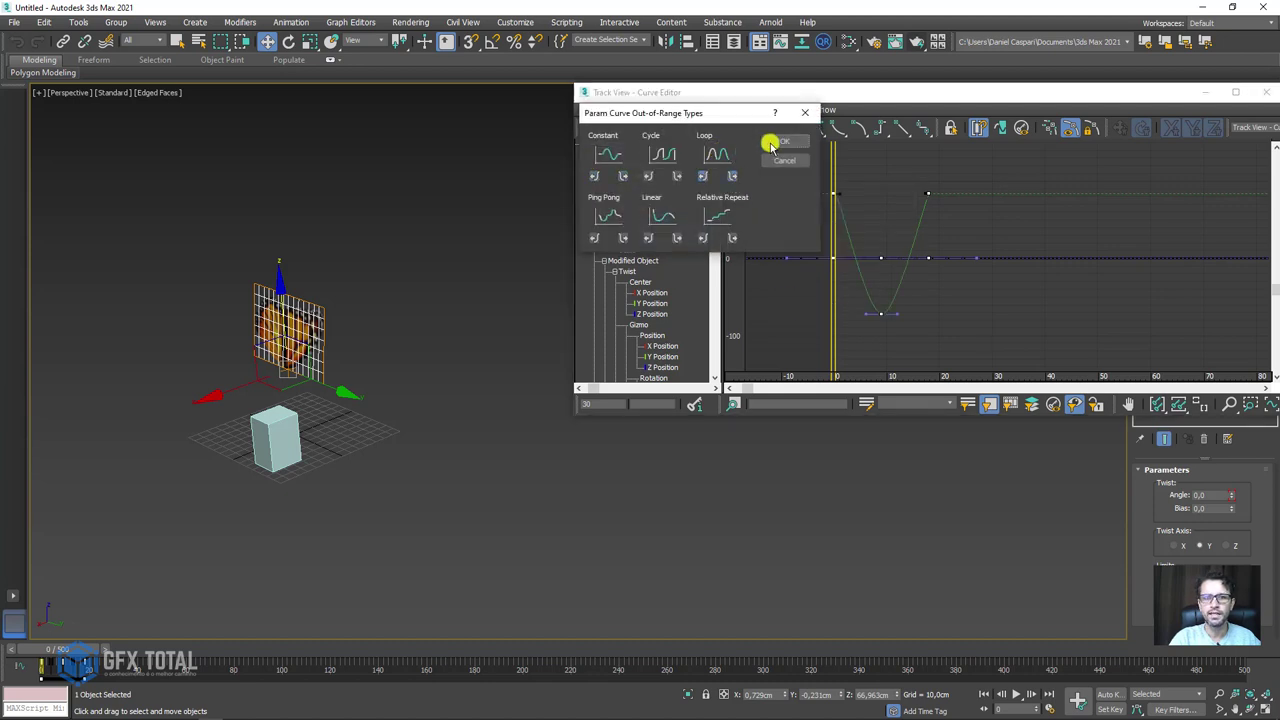
left_click(781, 141)
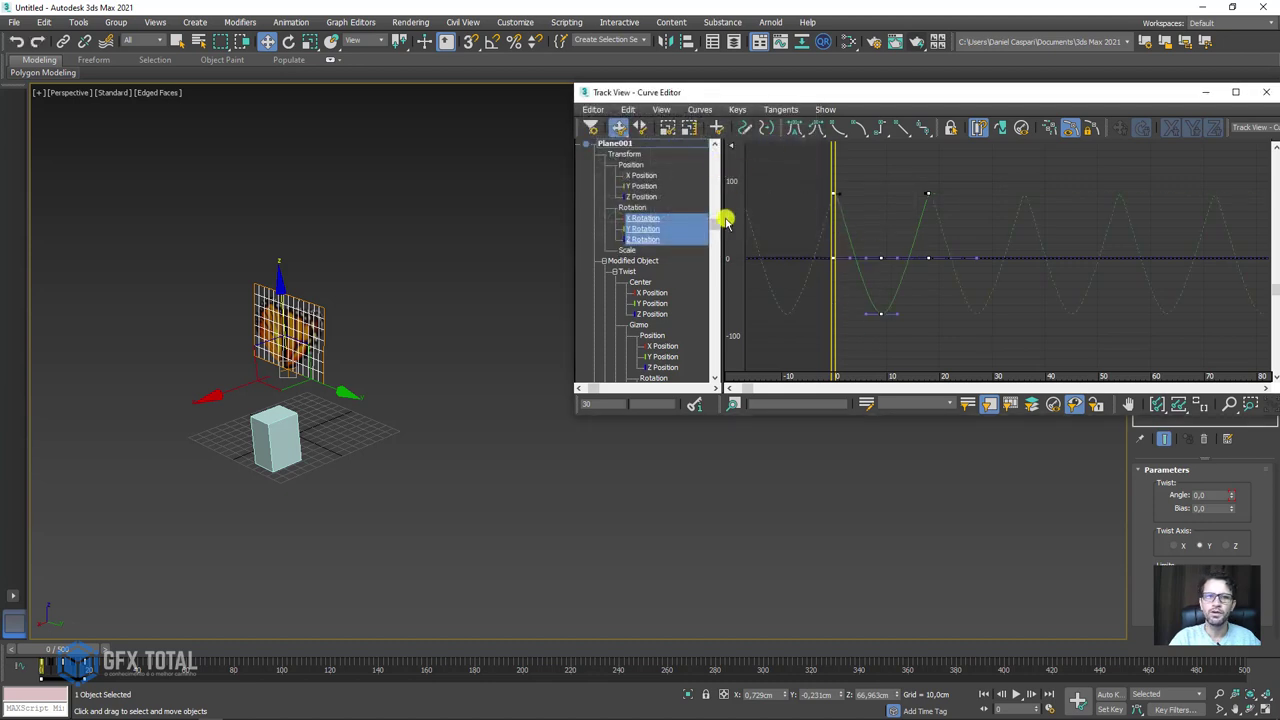
left_click_drag(713, 230, 714, 262)
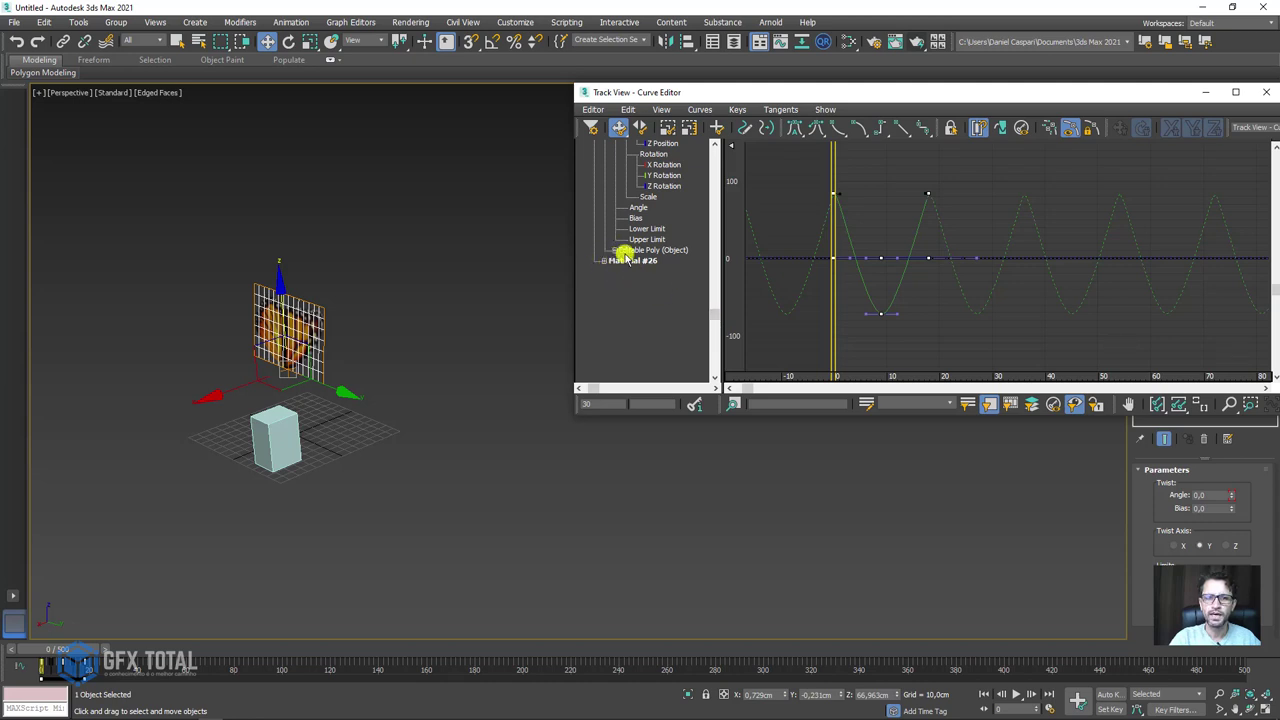
left_click_drag(718, 312, 712, 226)
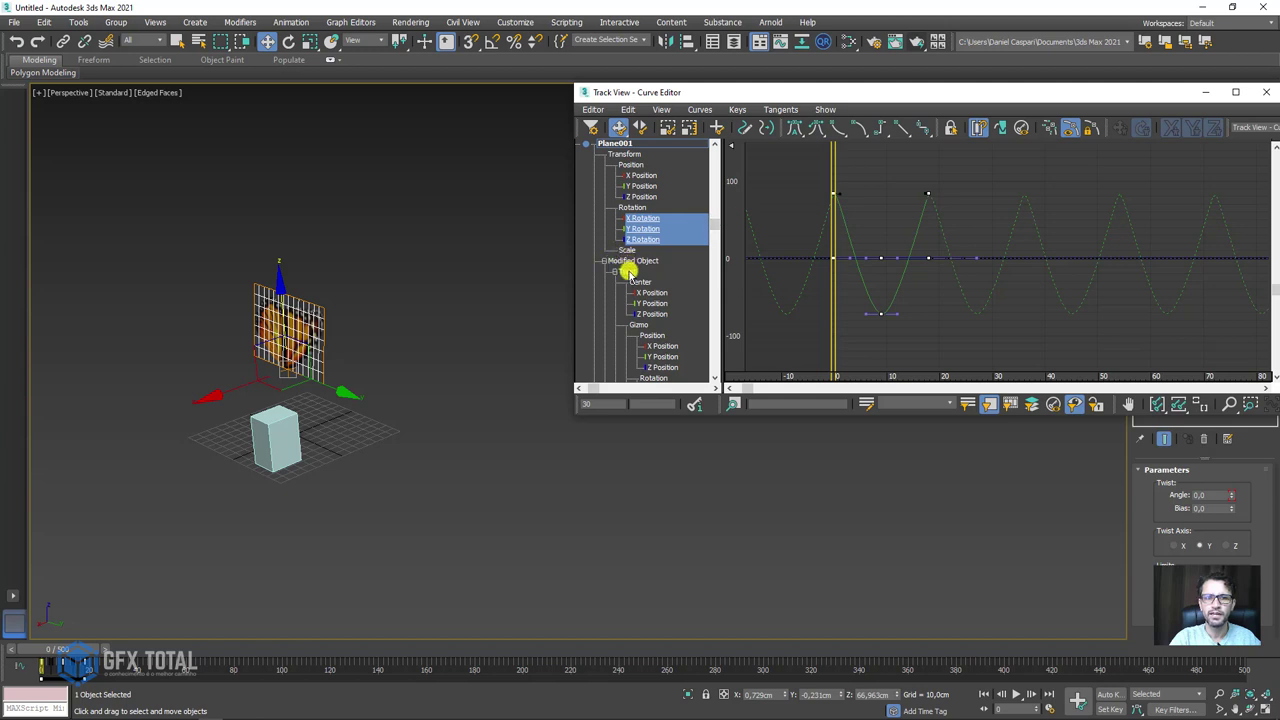
Display the Twist modifier's Angle curve and zoom in on it.
left_click(627, 272)
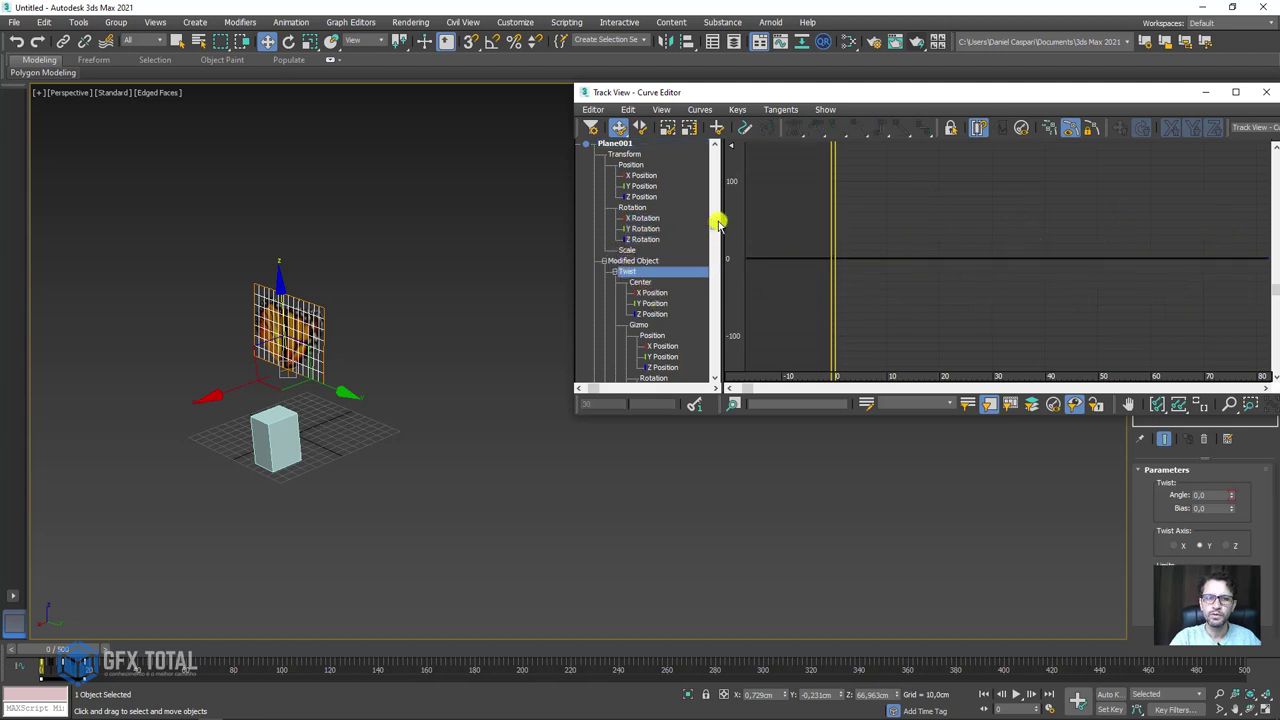
left_click_drag(718, 224, 714, 290)
left_click(637, 260)
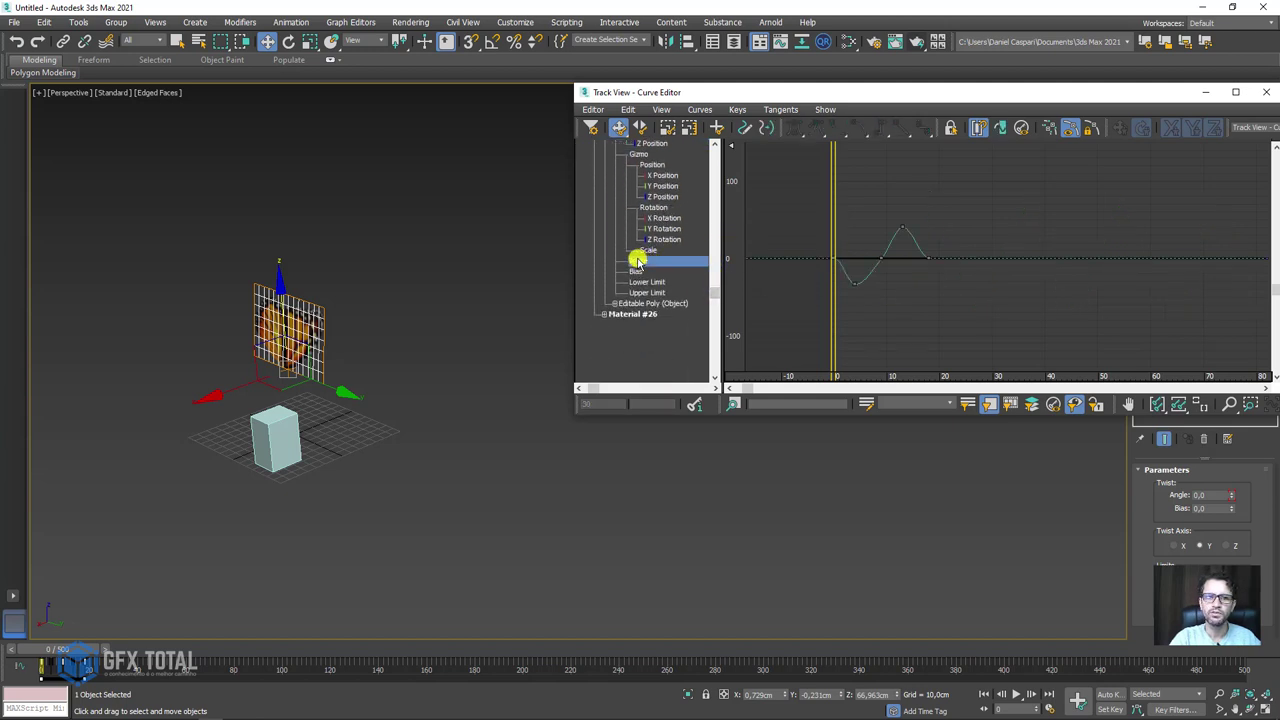
left_click_drag(820, 210, 973, 333)
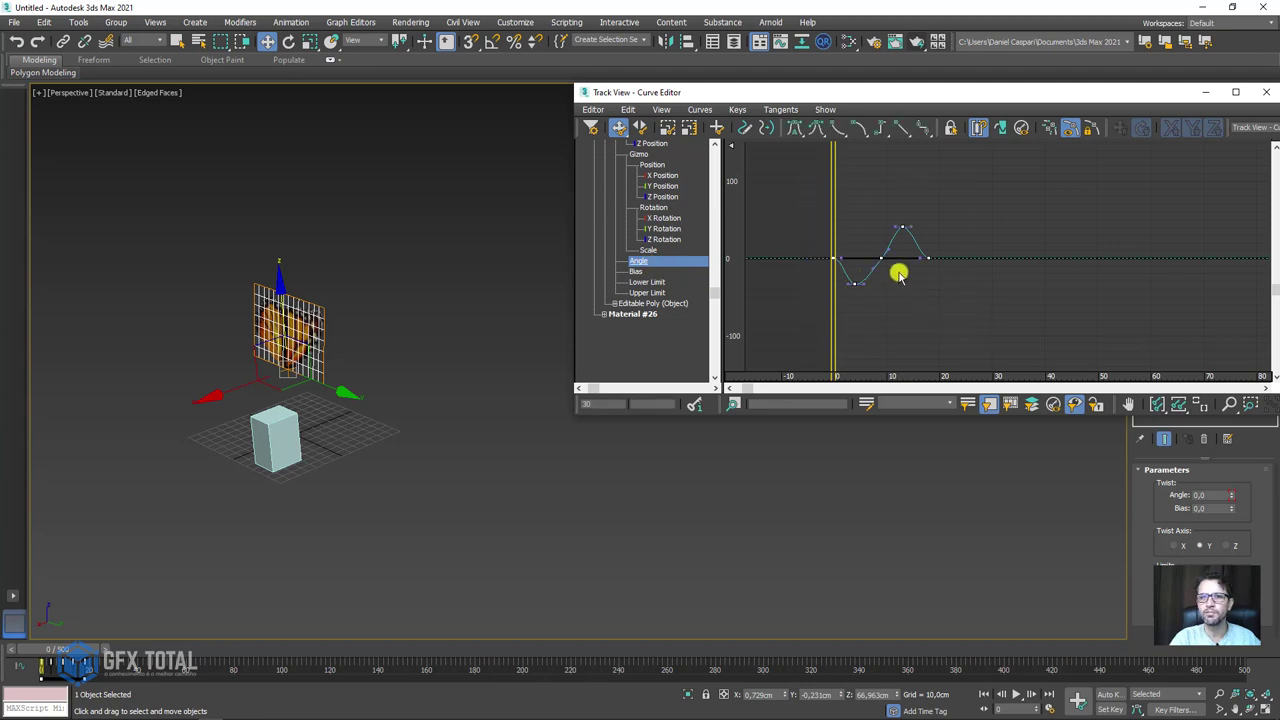
left_click(1232, 404)
left_click_drag(889, 278, 854, 154)
right_click(914, 289)
Select all keys on the Twist Angle curve.
left_click_drag(935, 310, 879, 248)
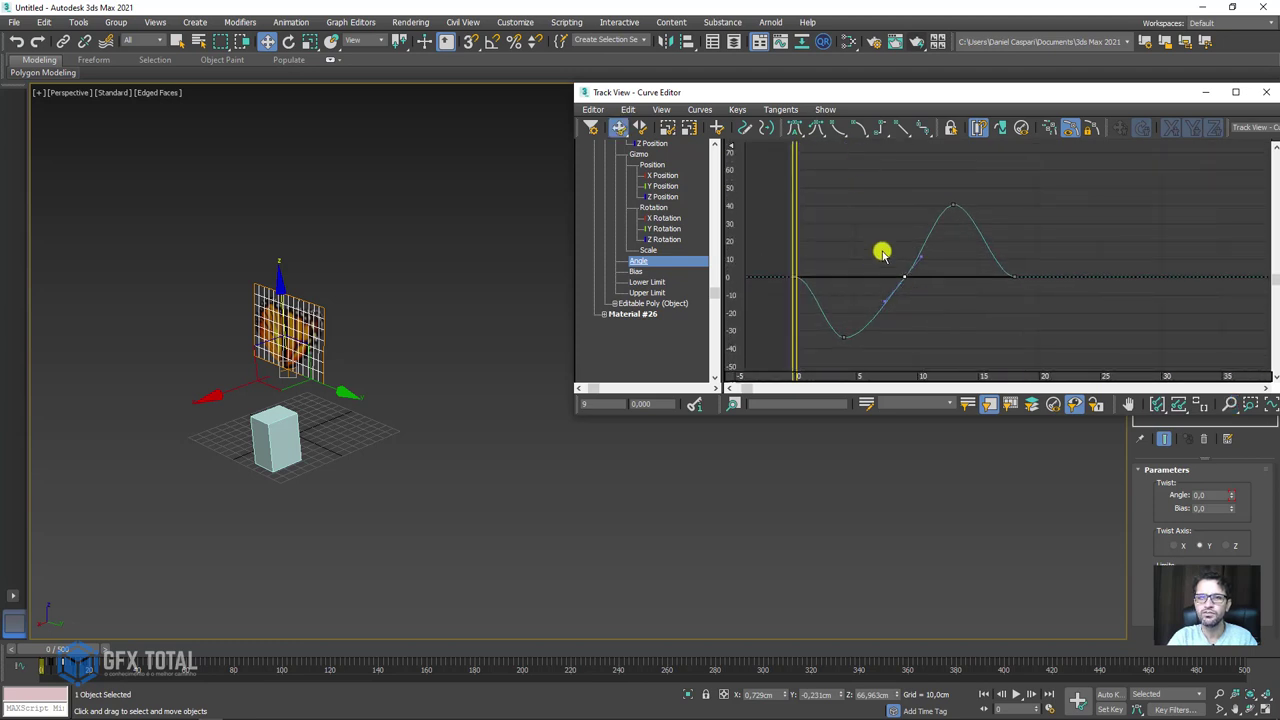
left_click(906, 284)
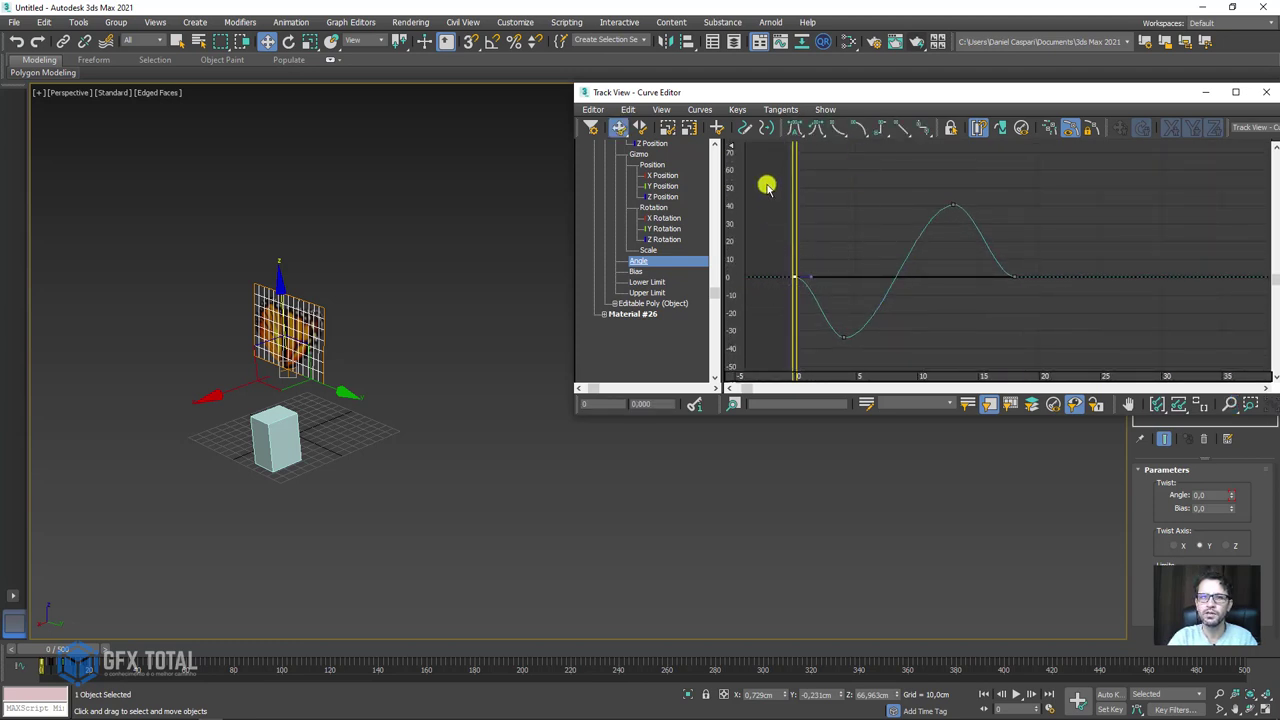
left_click_drag(762, 158, 1058, 366)
left_click(1056, 320)
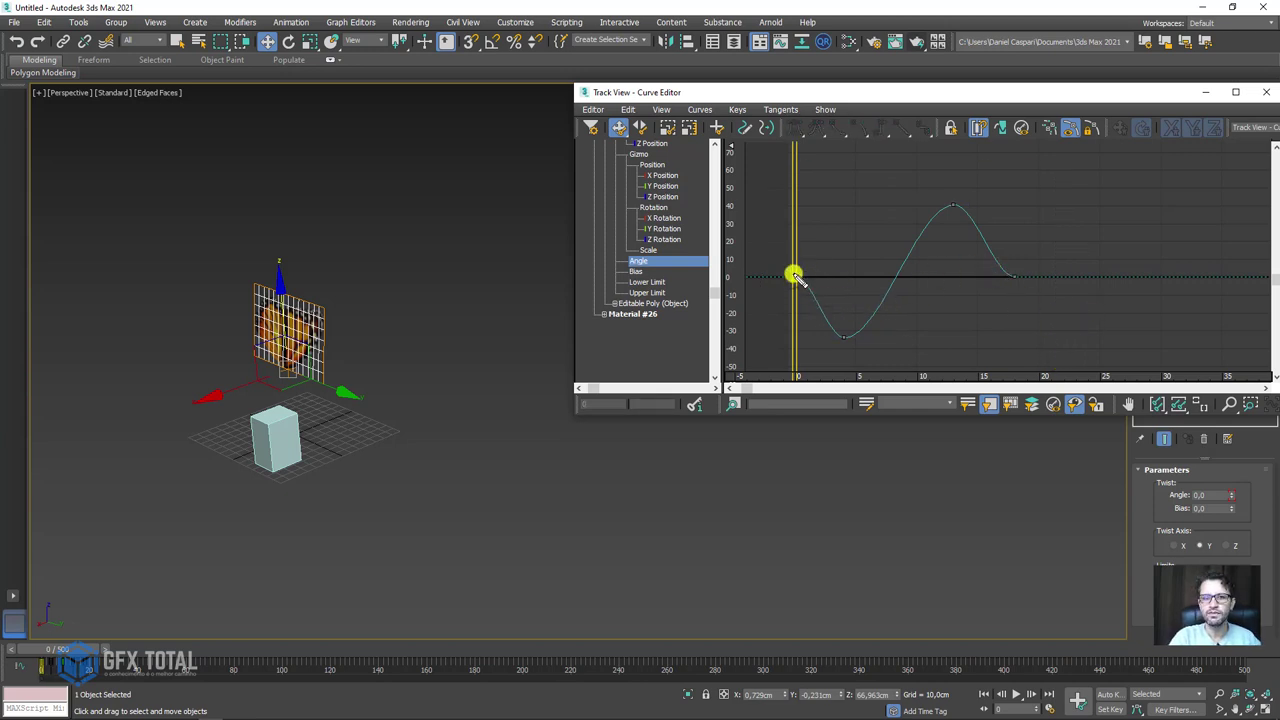
left_click_drag(820, 330, 930, 228)
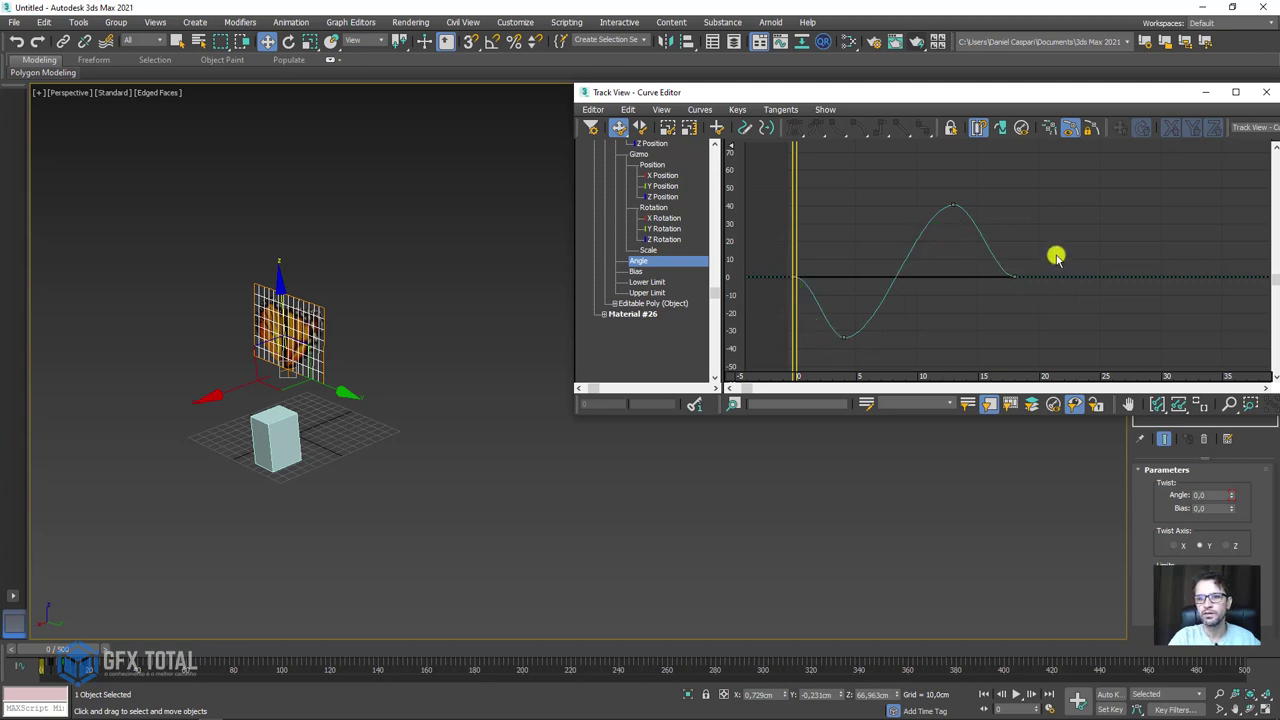
left_click_drag(1054, 262, 946, 324)
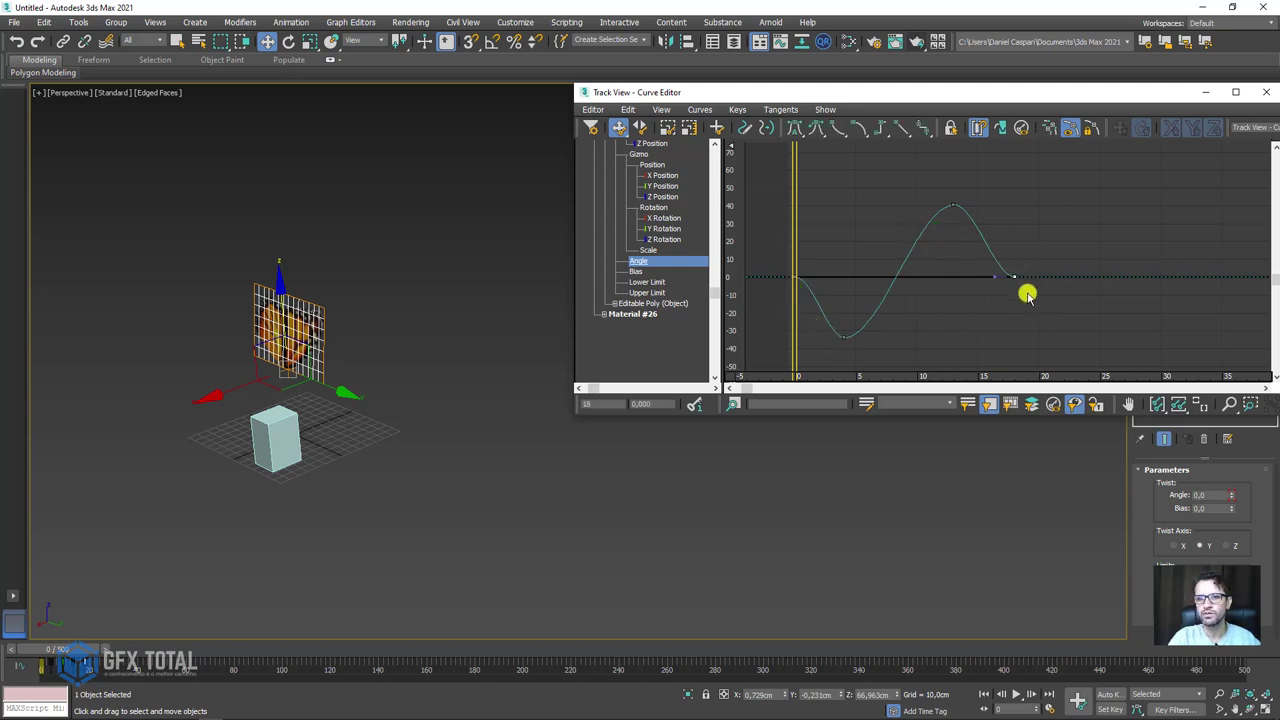
mouse_move(1097, 262)
left_mouse_down()
mouse_move(917, 338)
mouse_move(737, 291)
left_mouse_up()
left_click(905, 130)
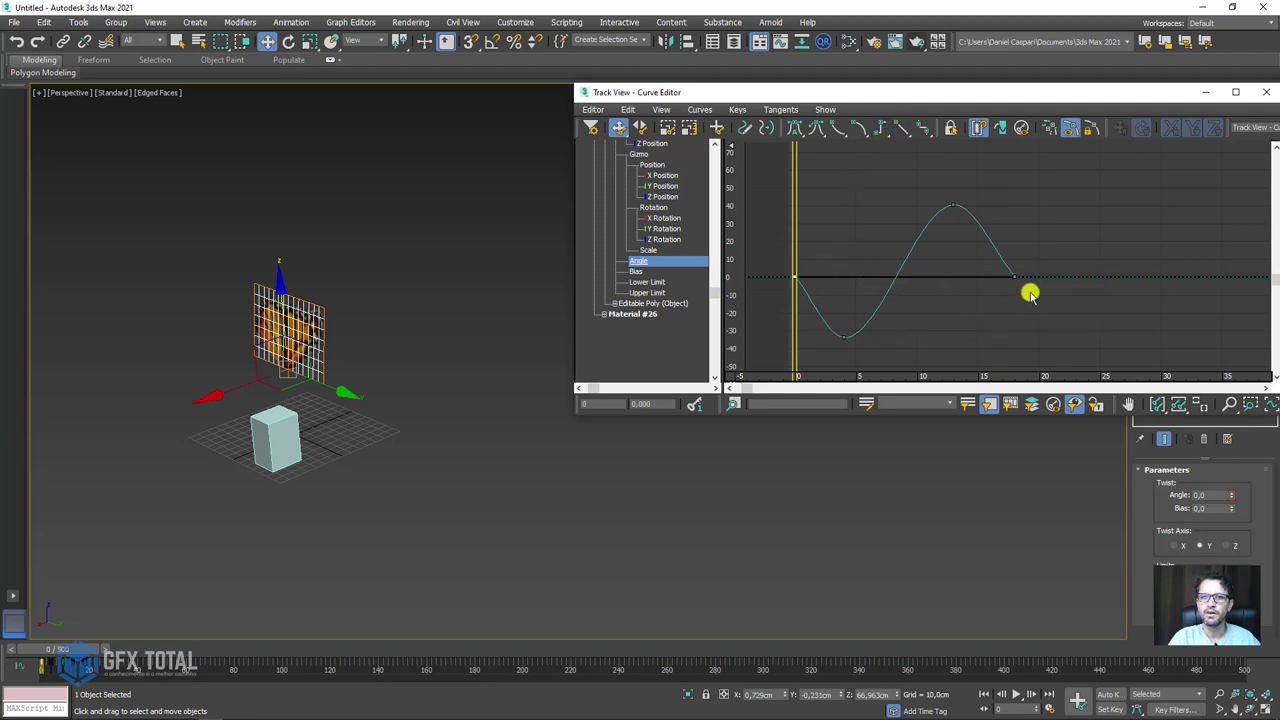
left_click_drag(966, 250, 754, 360)
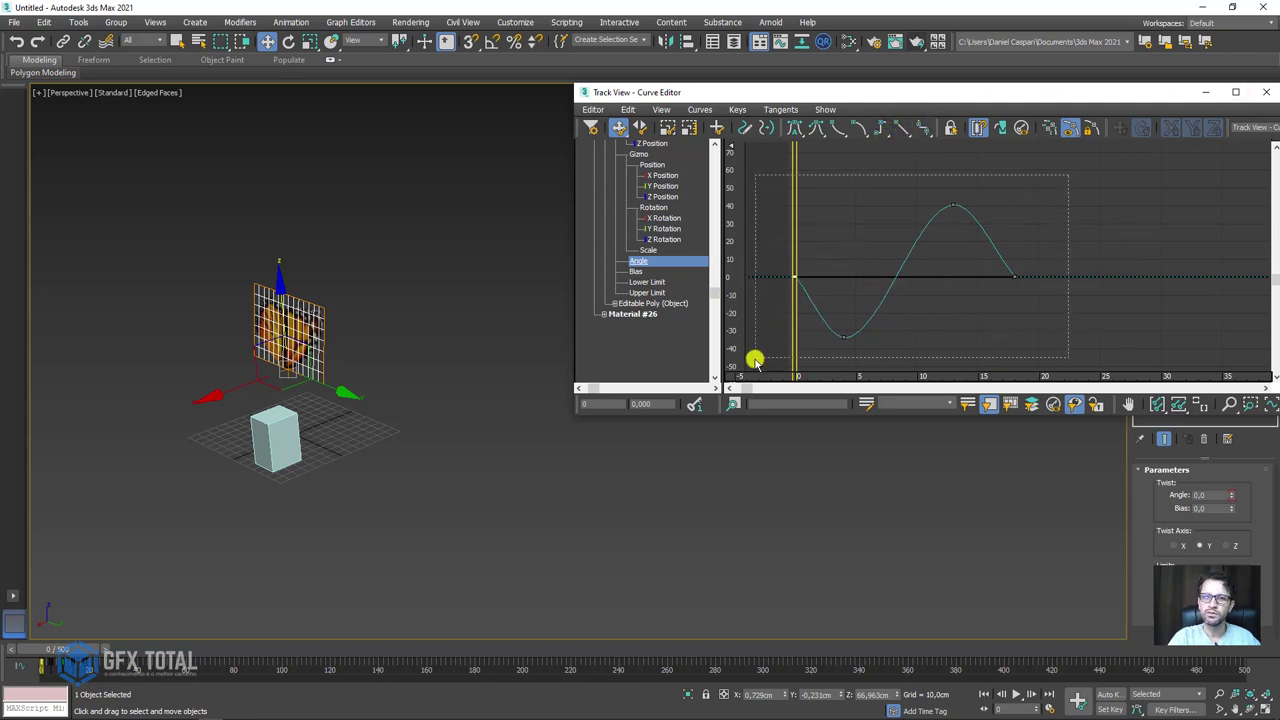
Give the Angle curve a Loop out-of-range type and close the Curve Editor.
left_click(628, 110)
mouse_move(647, 186)
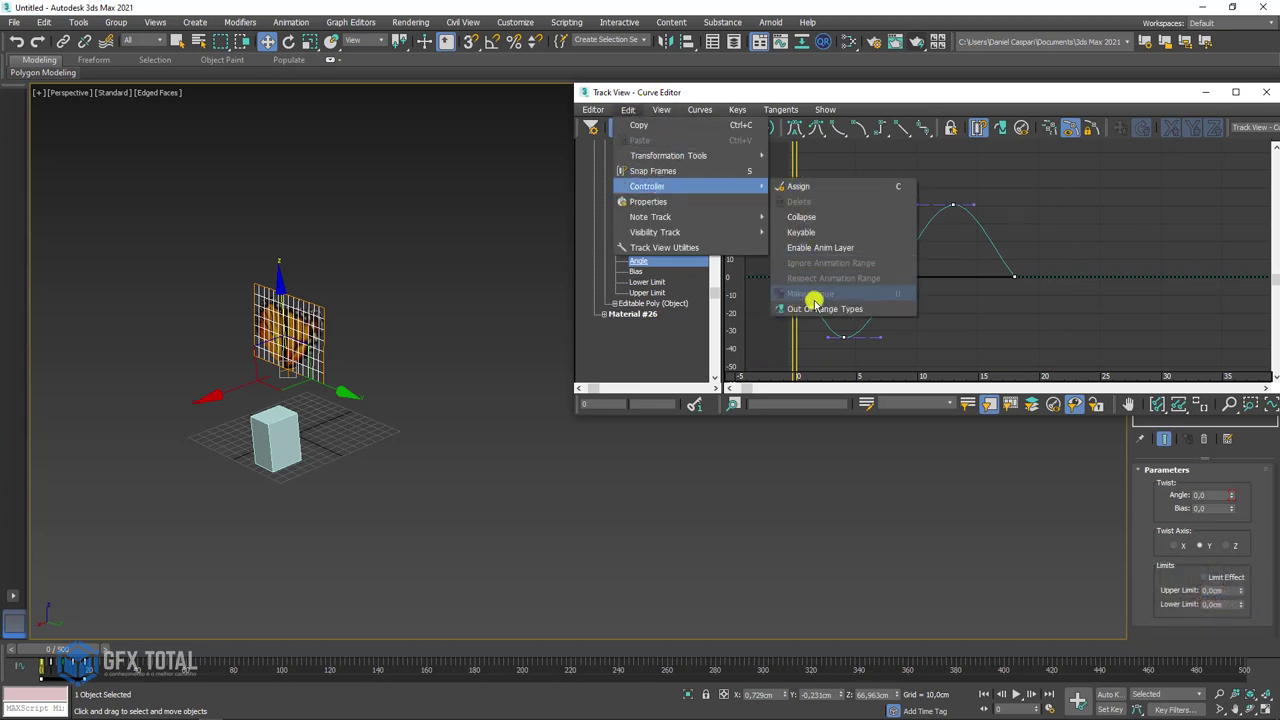
left_click(840, 311)
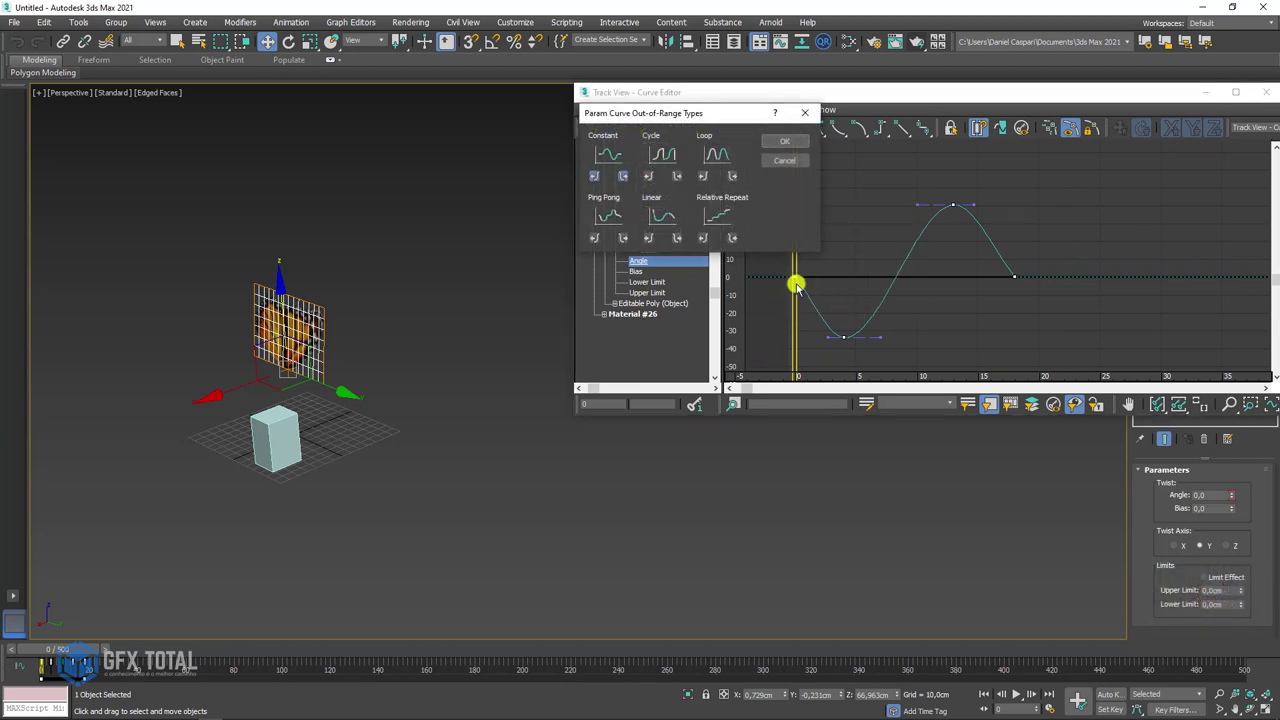
left_click(722, 155)
left_click(783, 141)
left_click_drag(1008, 95, 570, 95)
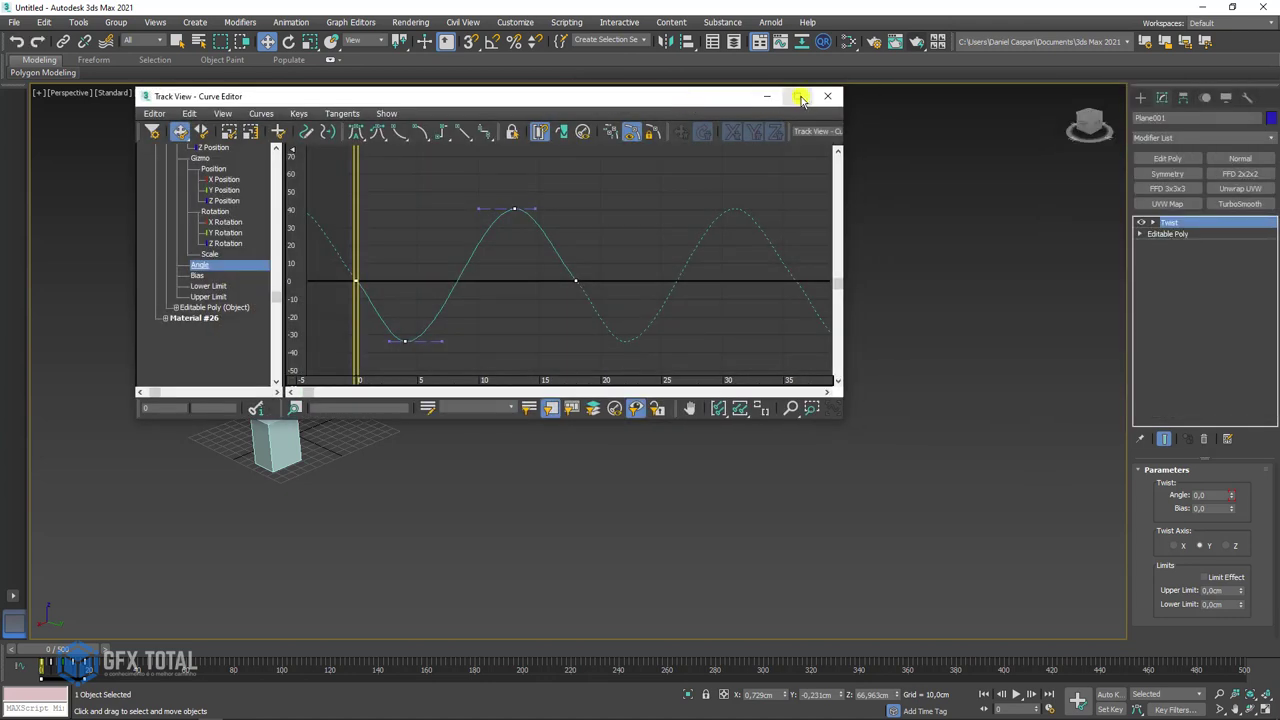
left_click(828, 92)
left_click(440, 430)
middle_click_drag(426, 428, 542, 385)
scroll(542, 385, "up", 5)
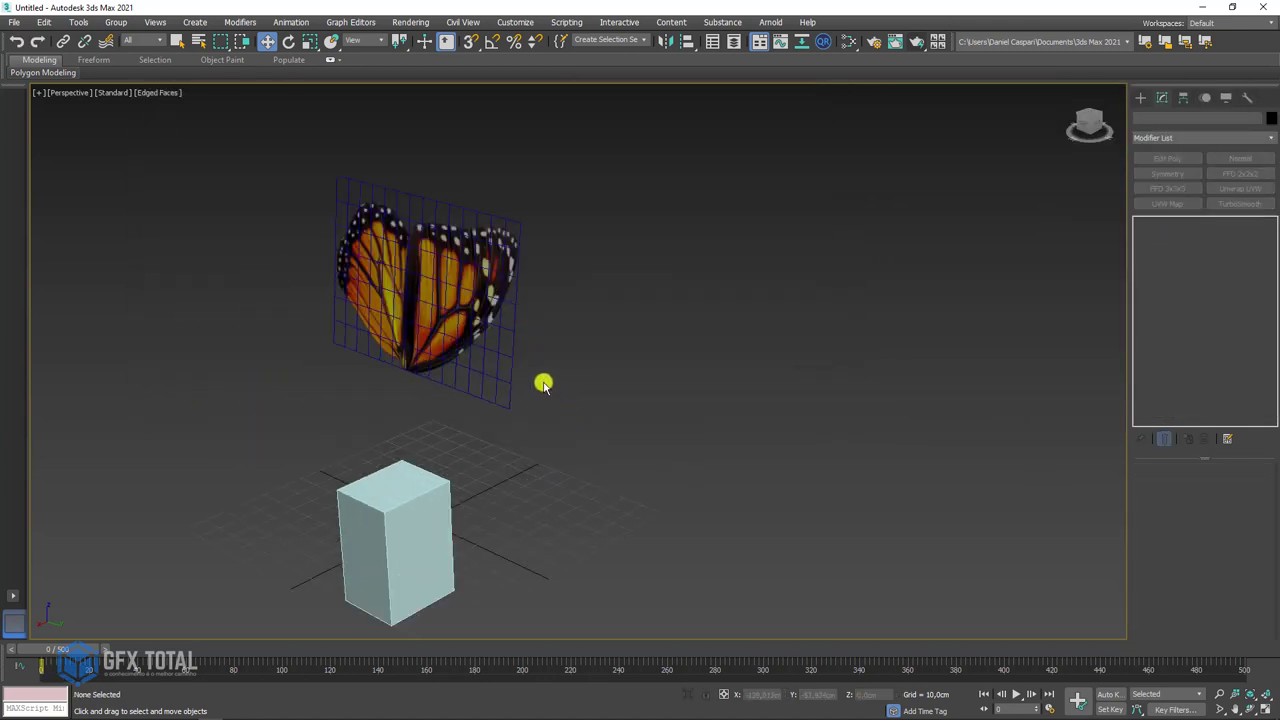
left_click_drag(60, 655, 650, 567)
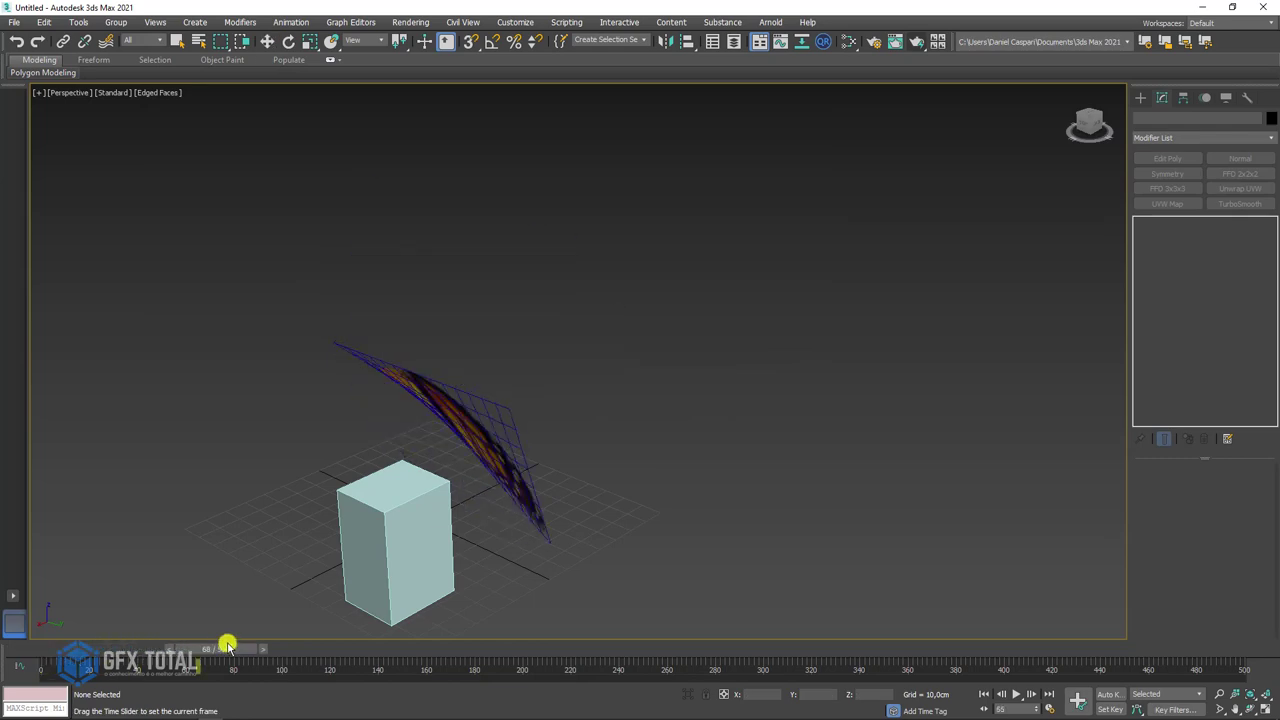
key("Home")
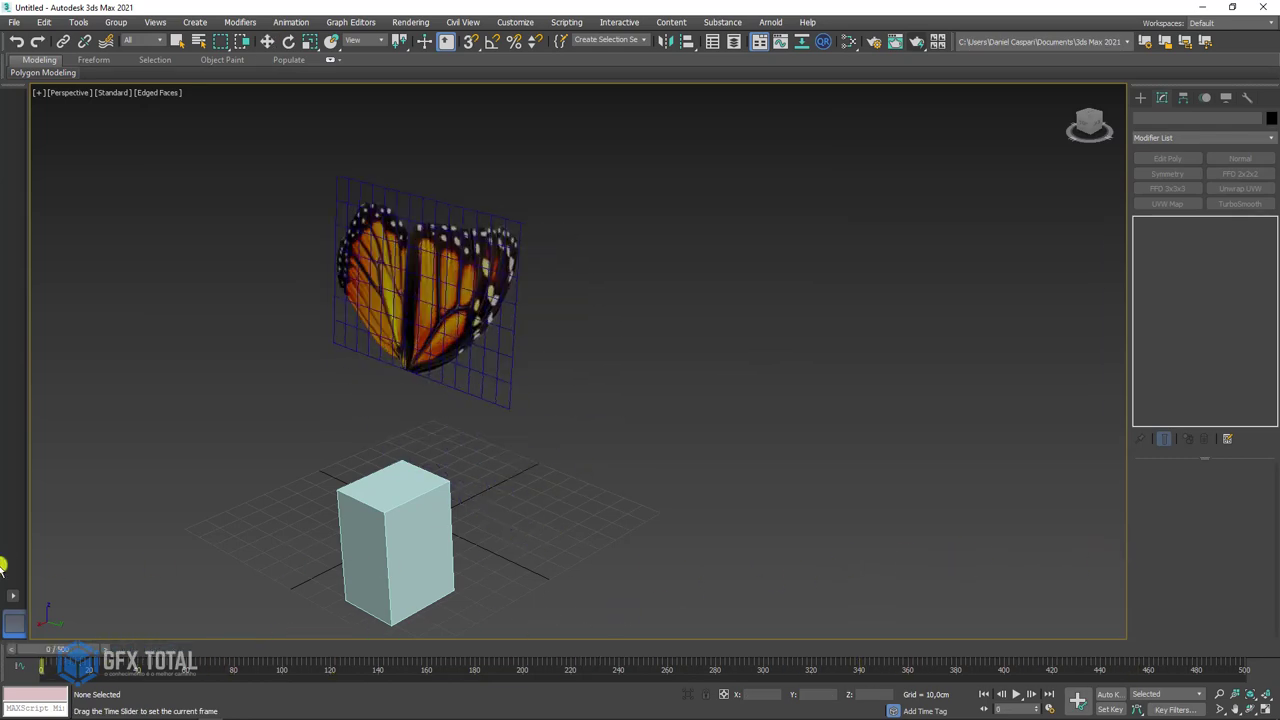
key("w")
middle_click_drag(551, 320, 803, 281, "alt")
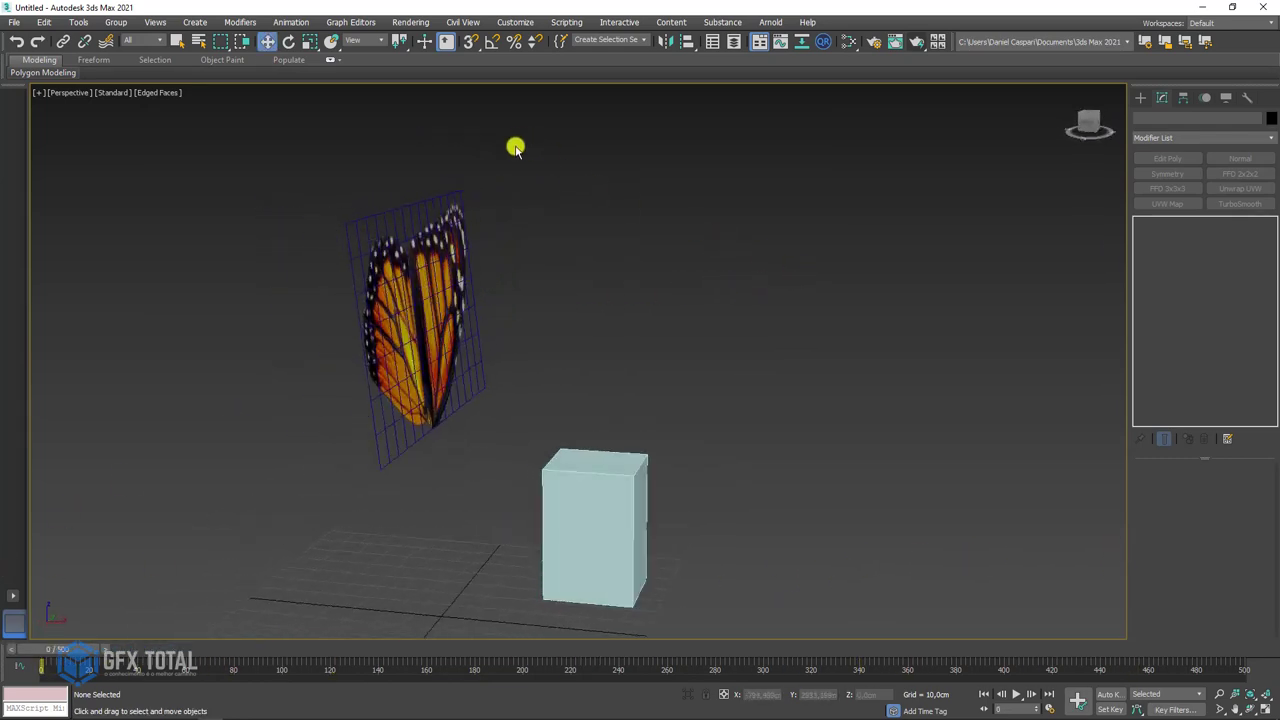
left_click(410, 368)
middle_click_drag(654, 351, 662, 361)
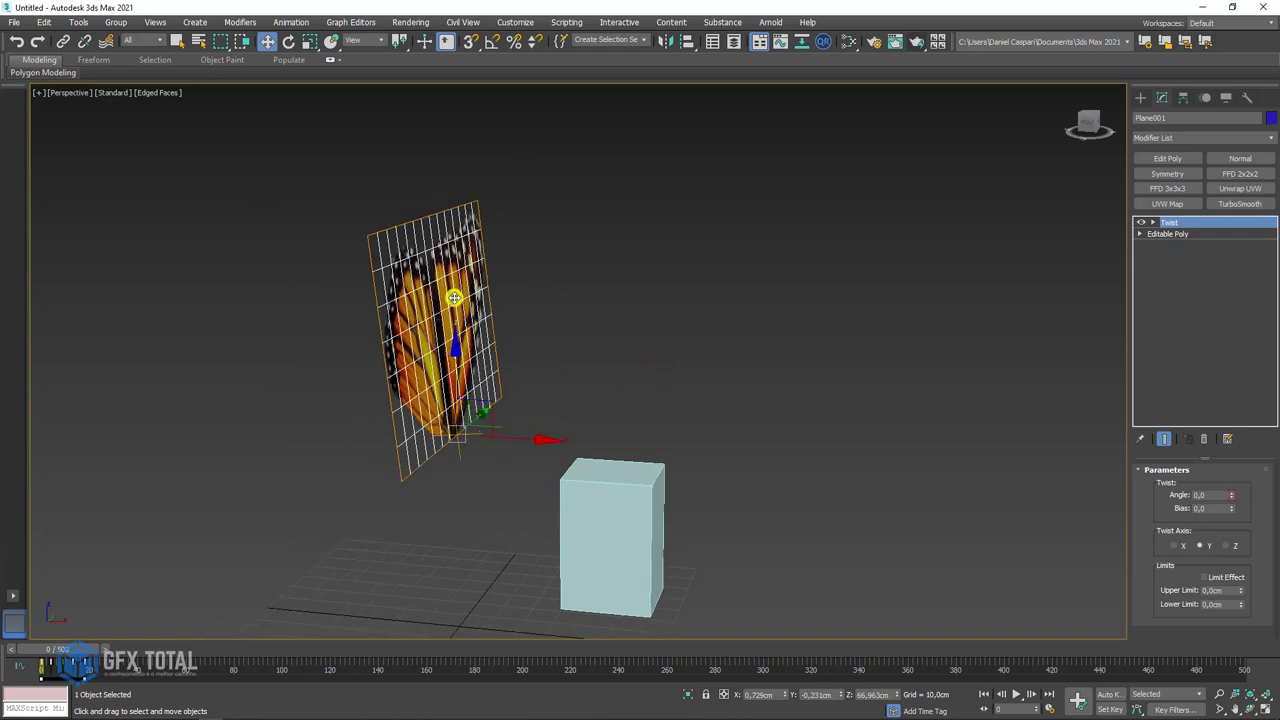
middle_click_drag(576, 324, 565, 330, "alt")
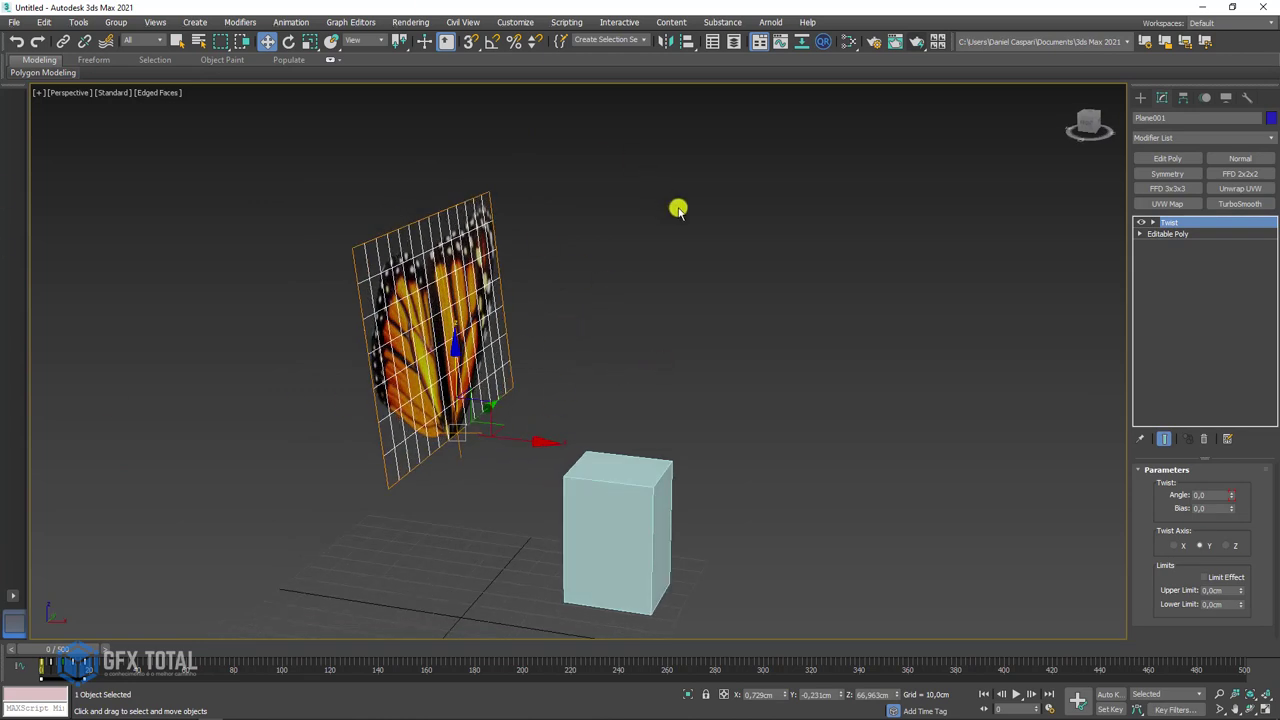
middle_click_drag(678, 208, 688, 320, "alt")
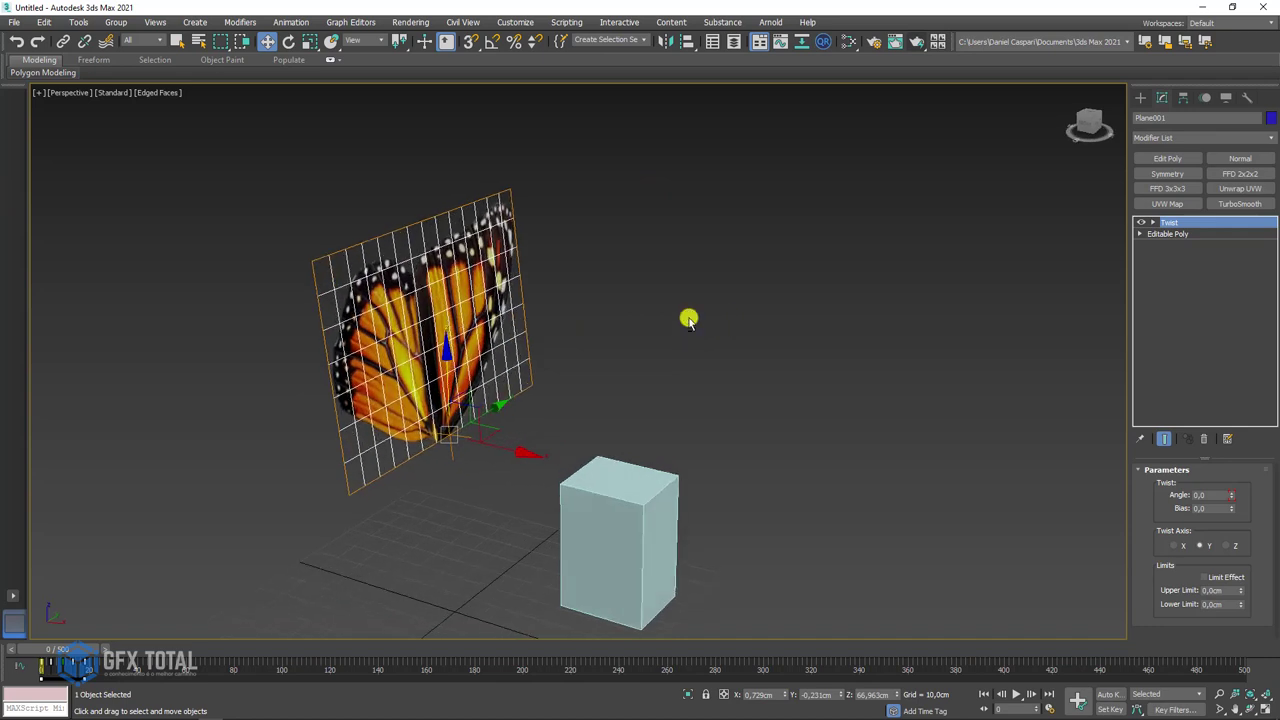
left_click(664, 42)
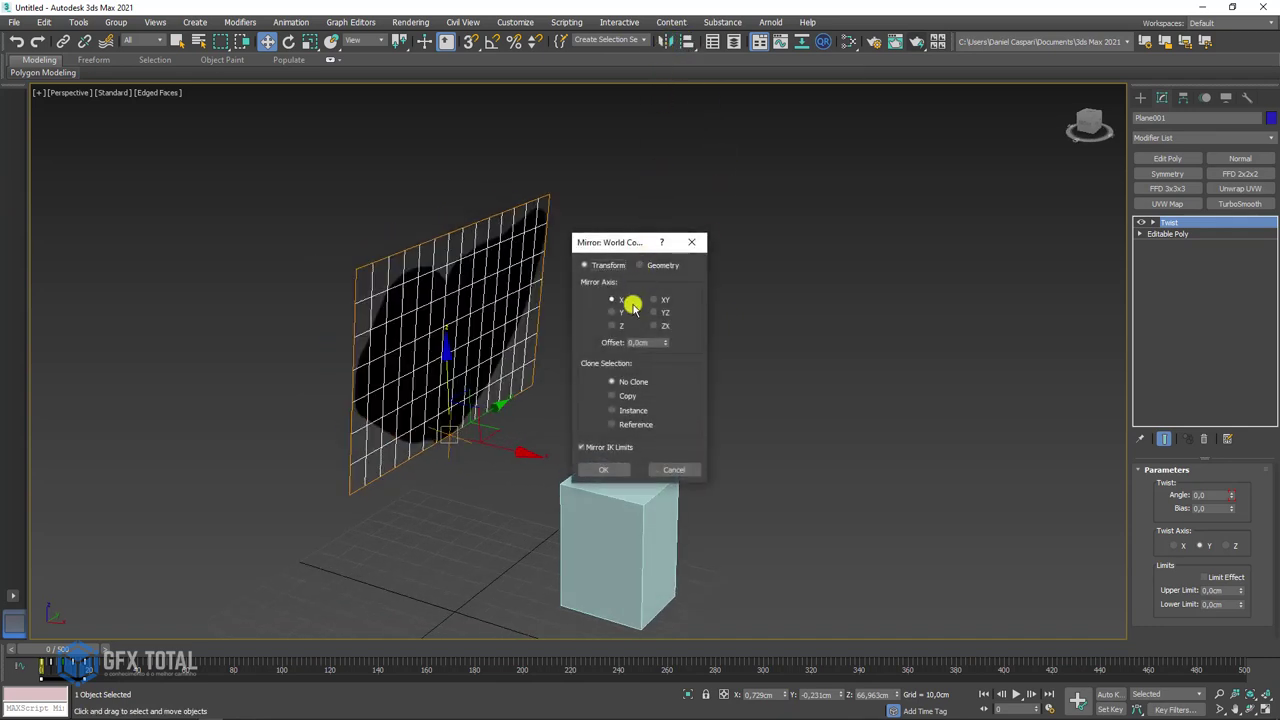
left_click(617, 395)
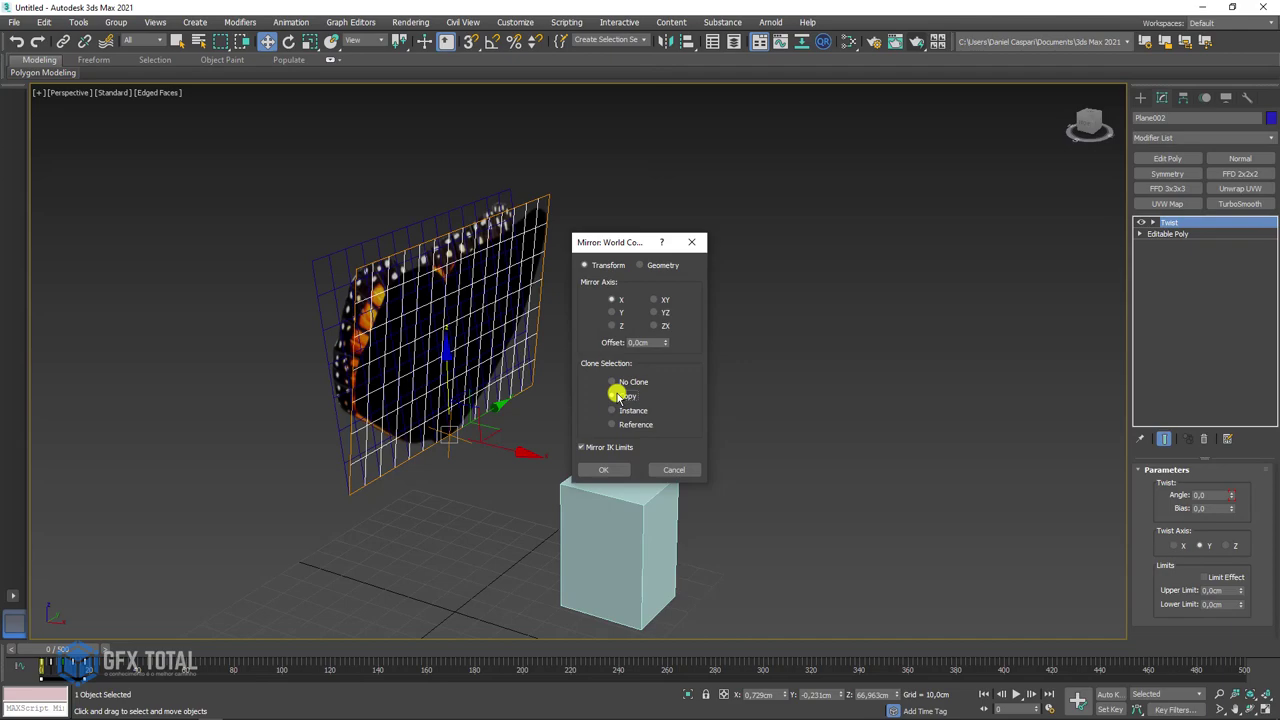
left_click(604, 469)
mouse_move(78, 650)
left_mouse_down()
mouse_move(337, 637)
mouse_move(14, 663)
left_mouse_up()
key("w")
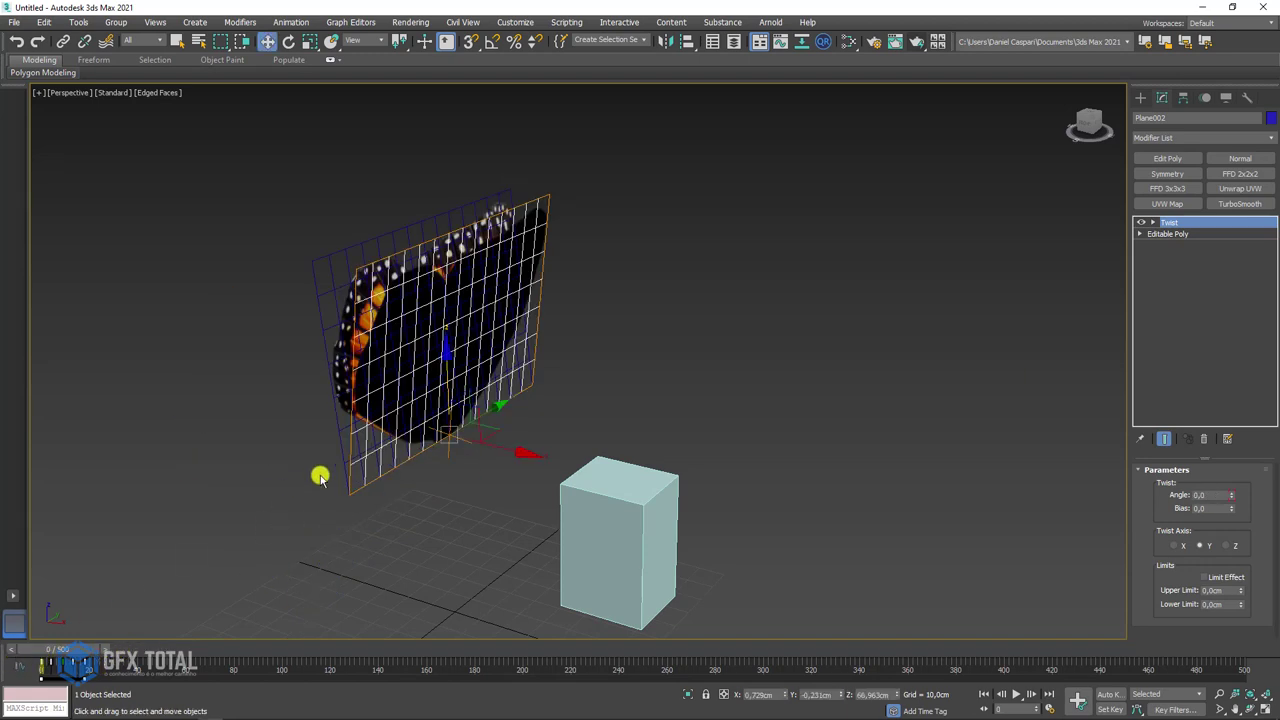
left_click(380, 460)
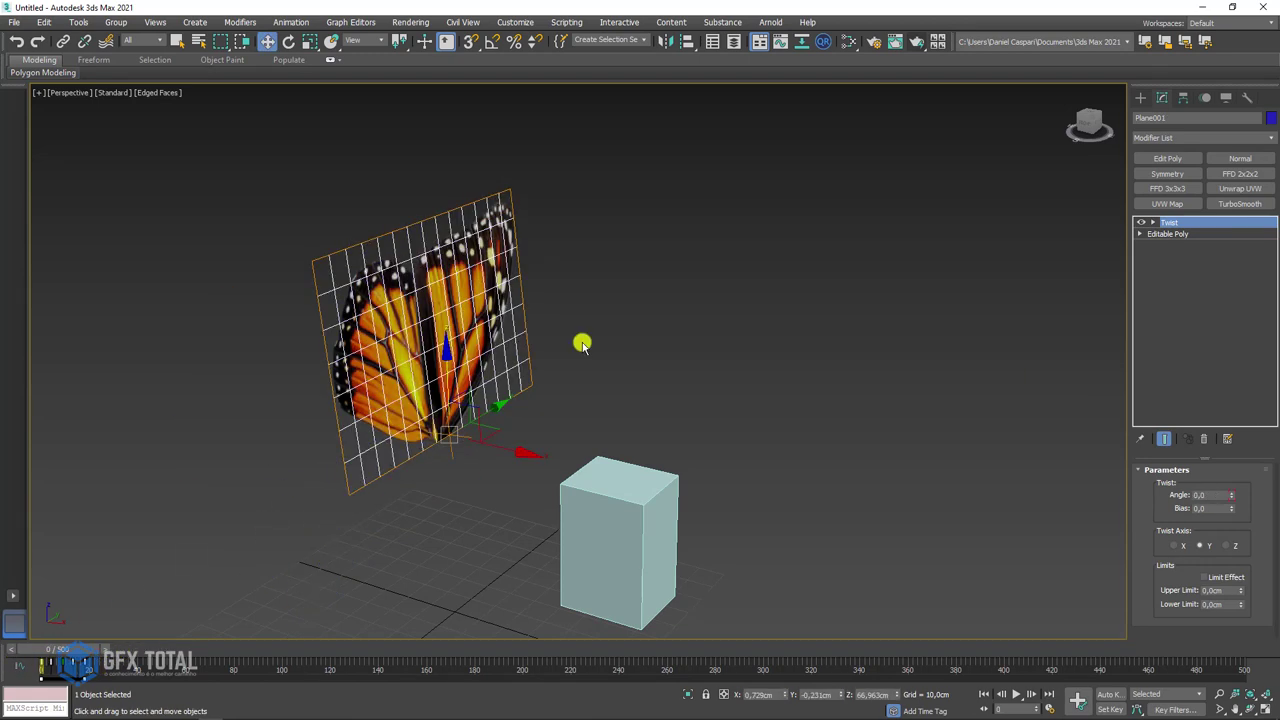
mouse_move(572, 291)
left_mouse_down()
mouse_move(760, 462)
mouse_move(838, 428)
left_mouse_up()
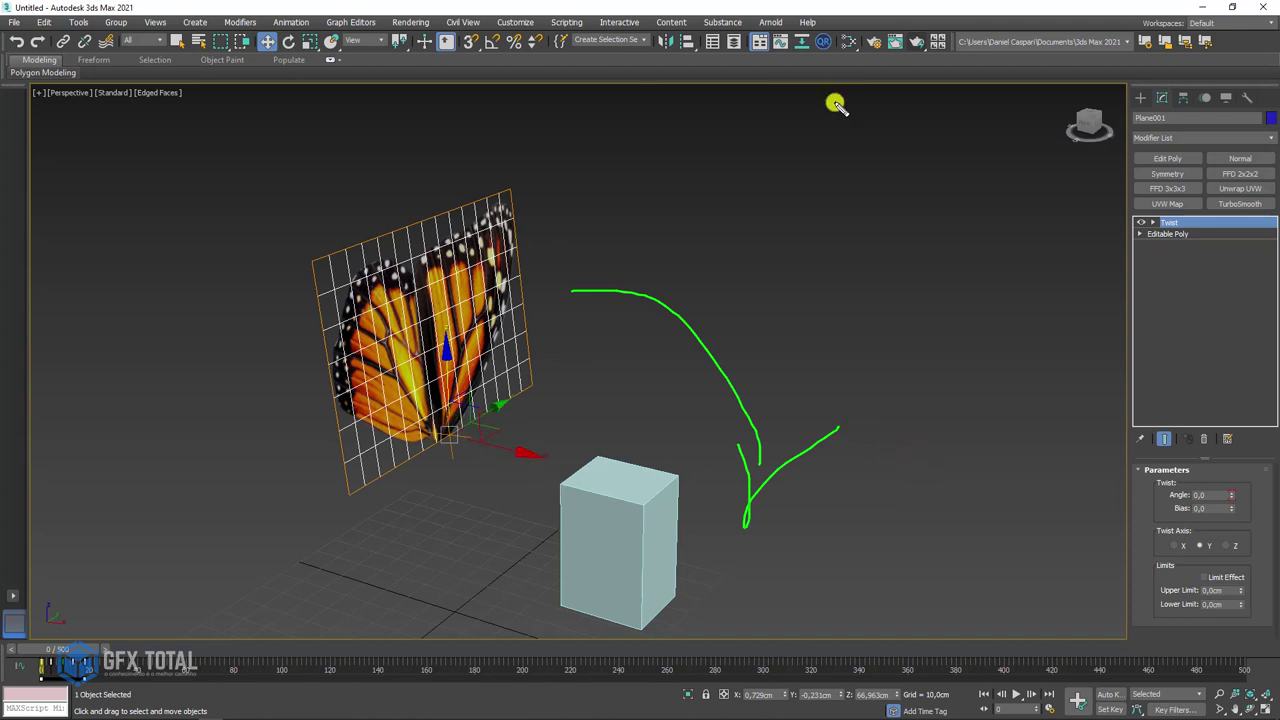
key("Escape")
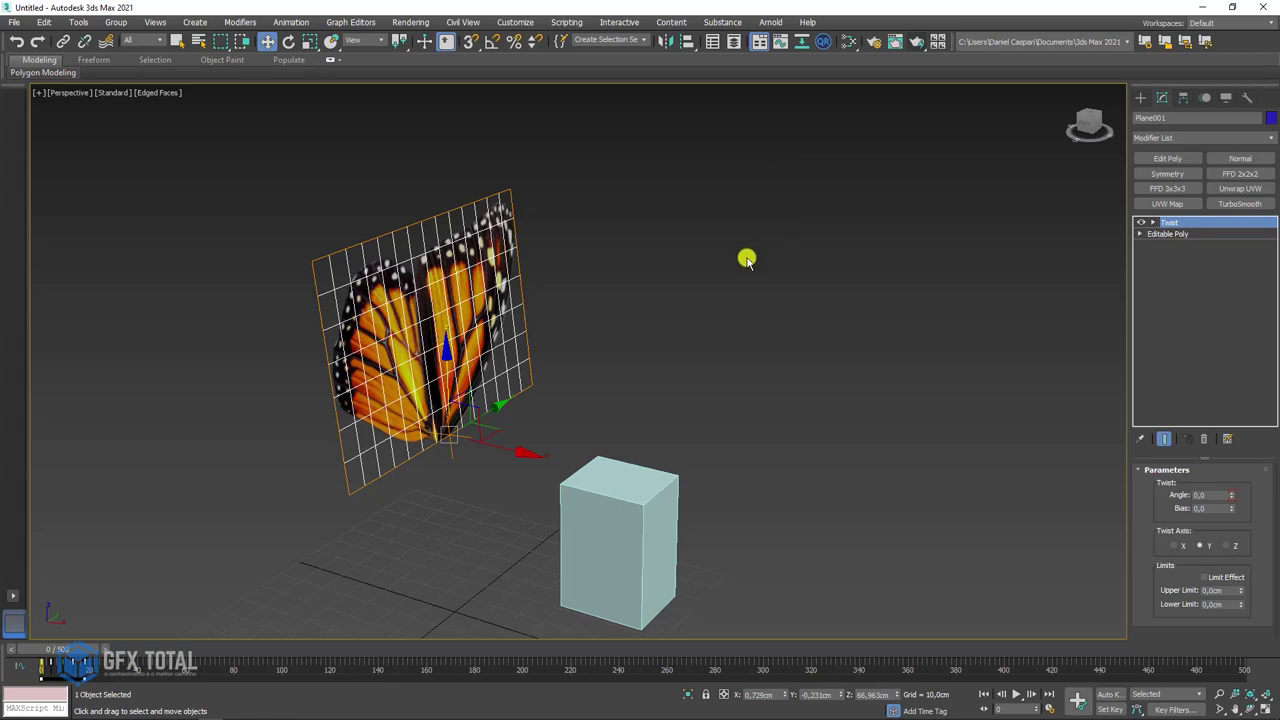
scroll(746, 259, "down", 2)
scroll(680, 251, "down", 2)
middle_click_drag(651, 346, 685, 381, "alt")
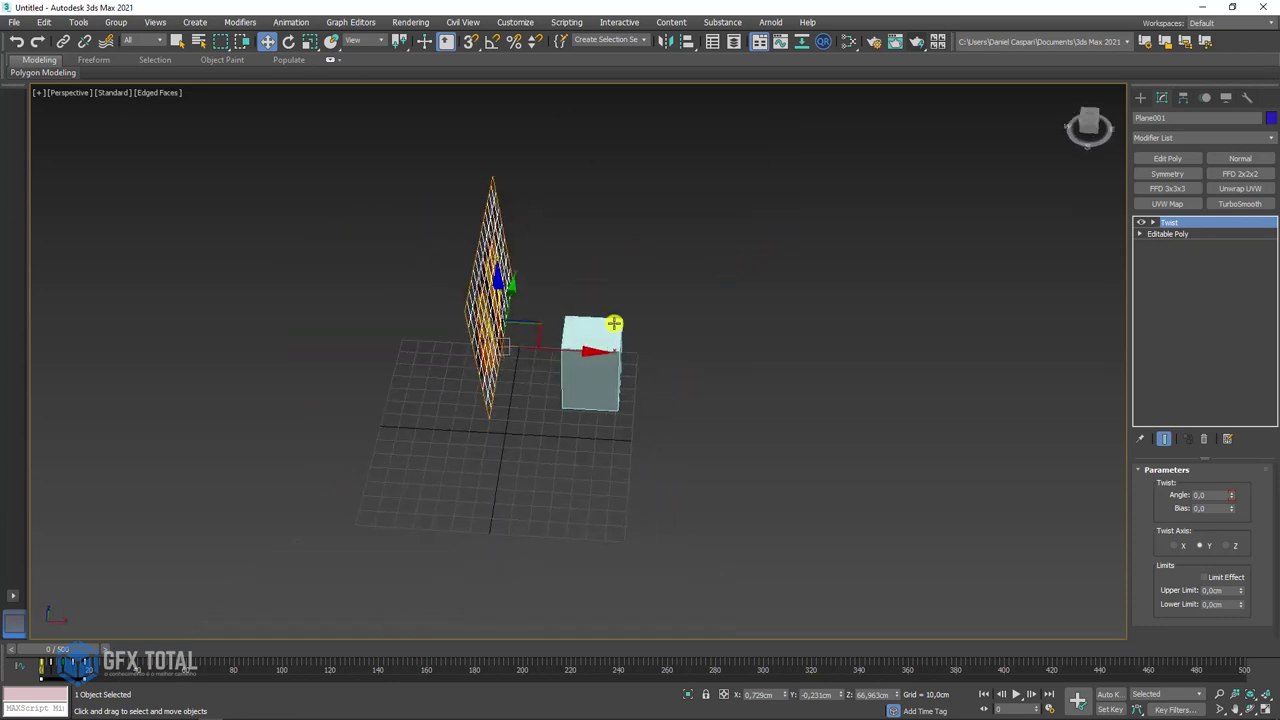
Create a small Dummy helper near the grid centre.
middle_click_drag(613, 323, 648, 371, "alt")
left_click(1141, 98)
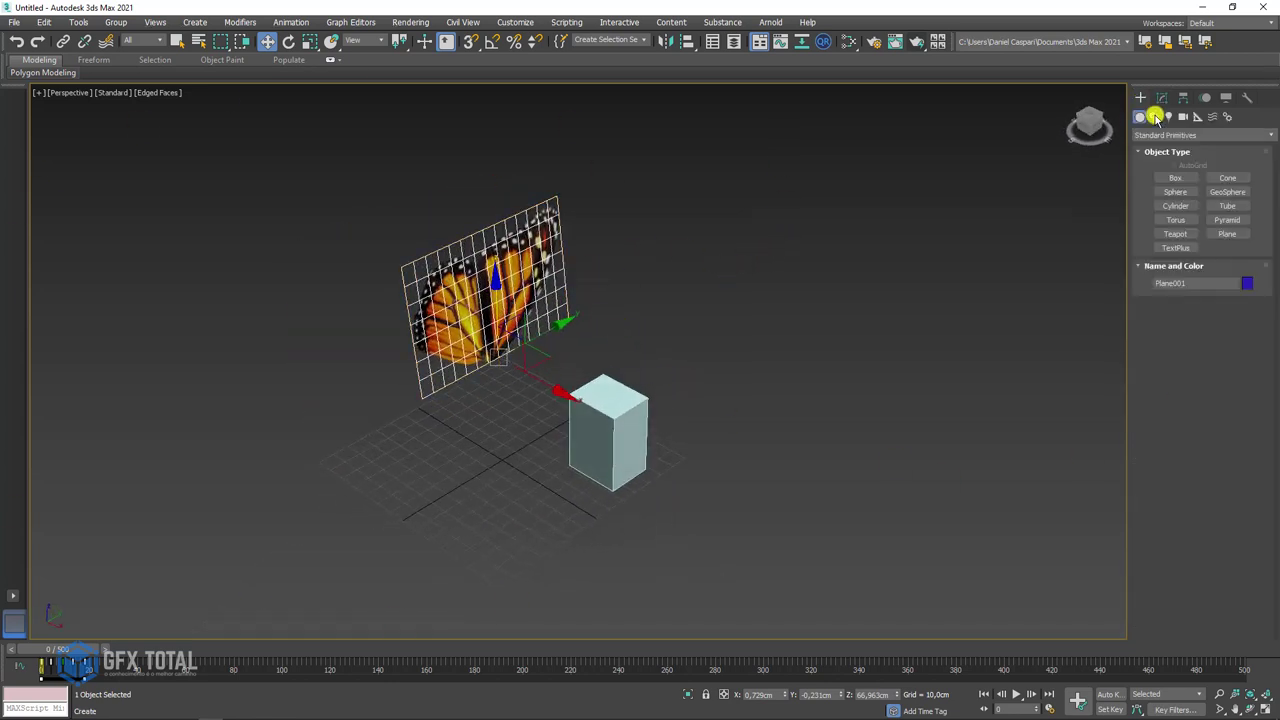
left_click(1197, 118)
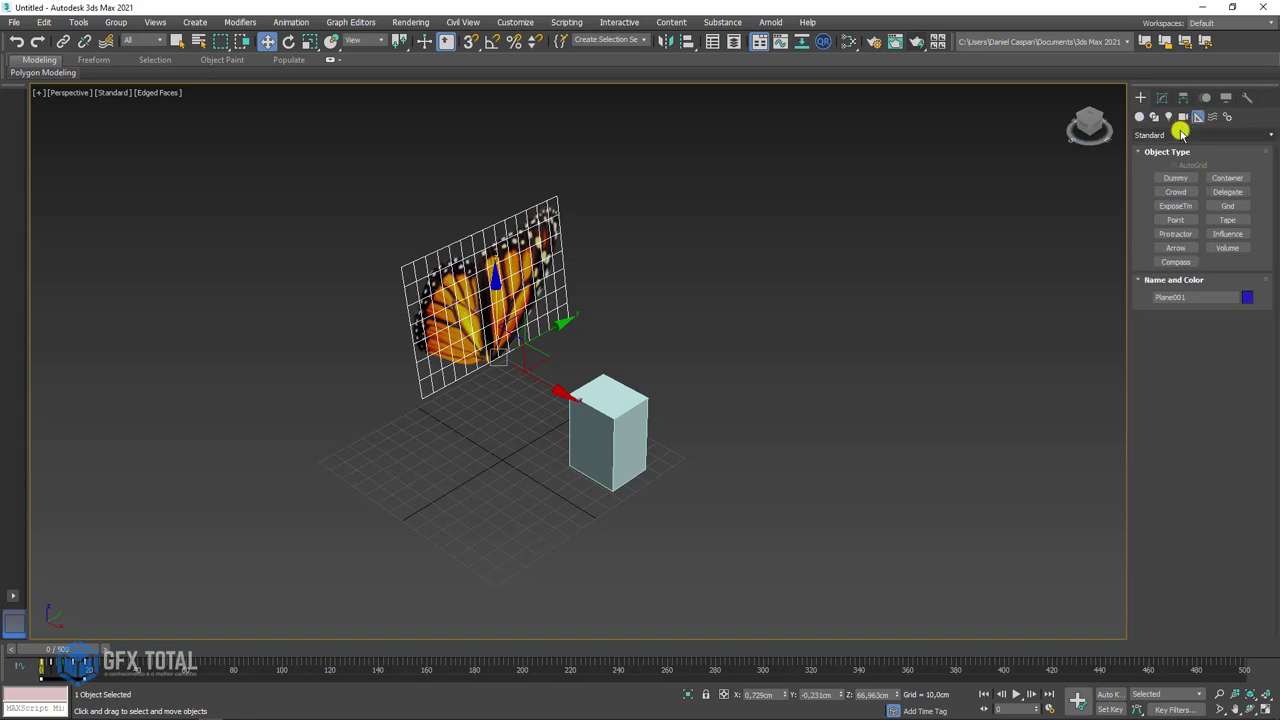
left_click(1185, 175)
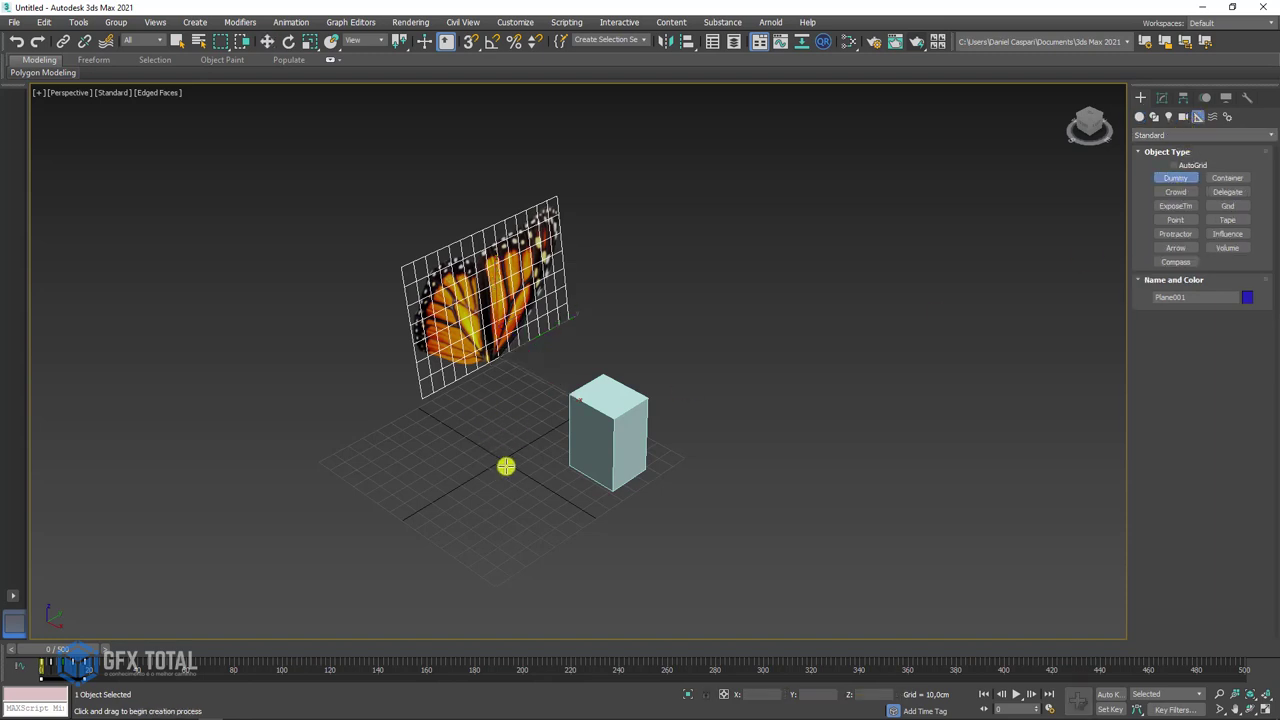
left_click_drag(506, 467, 521, 468)
key("w")
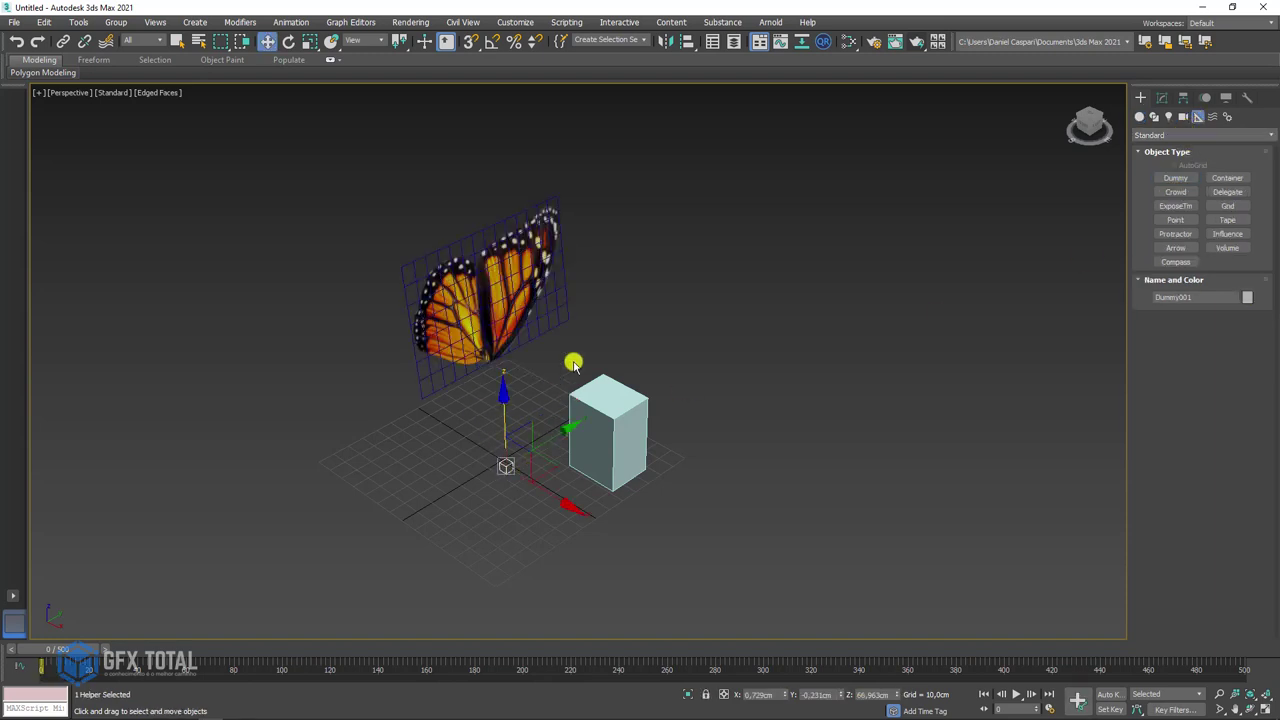
Align the dummy to Plane001 on X/Y/Z position, pivot point to pivot point.
left_click(686, 41)
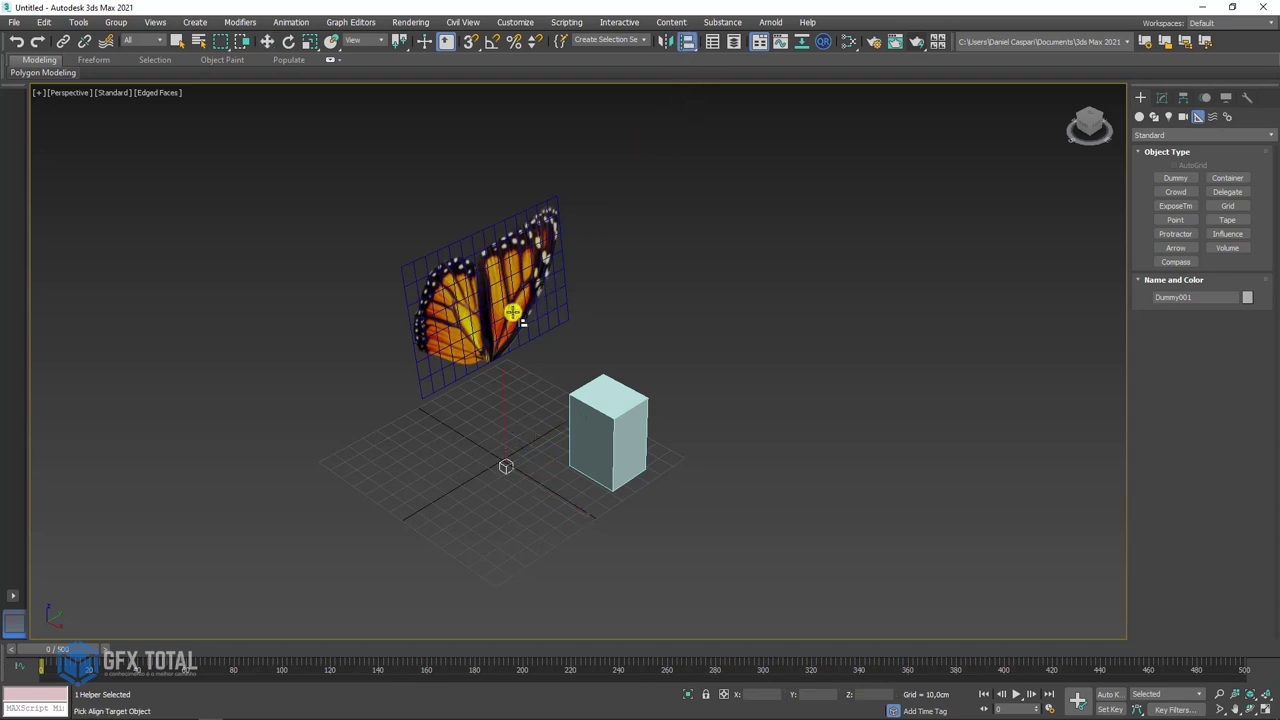
left_click(512, 312)
left_click(599, 271)
left_click(690, 271)
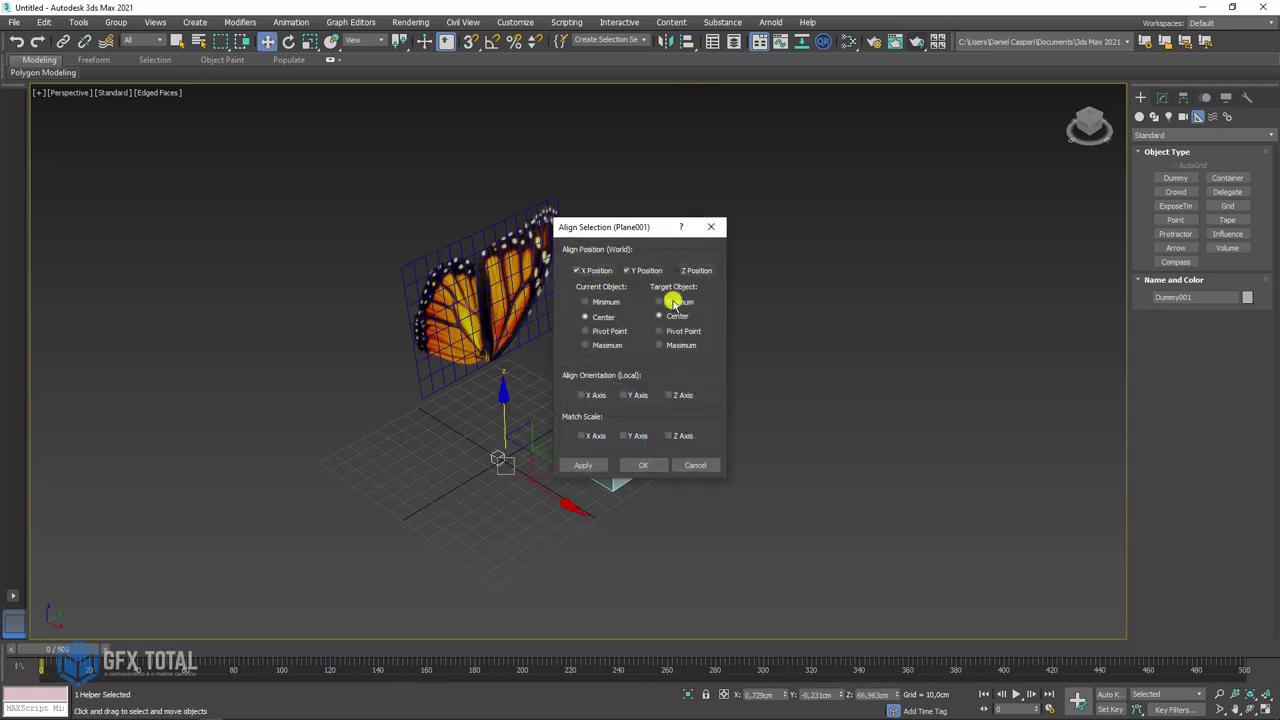
left_click(643, 465)
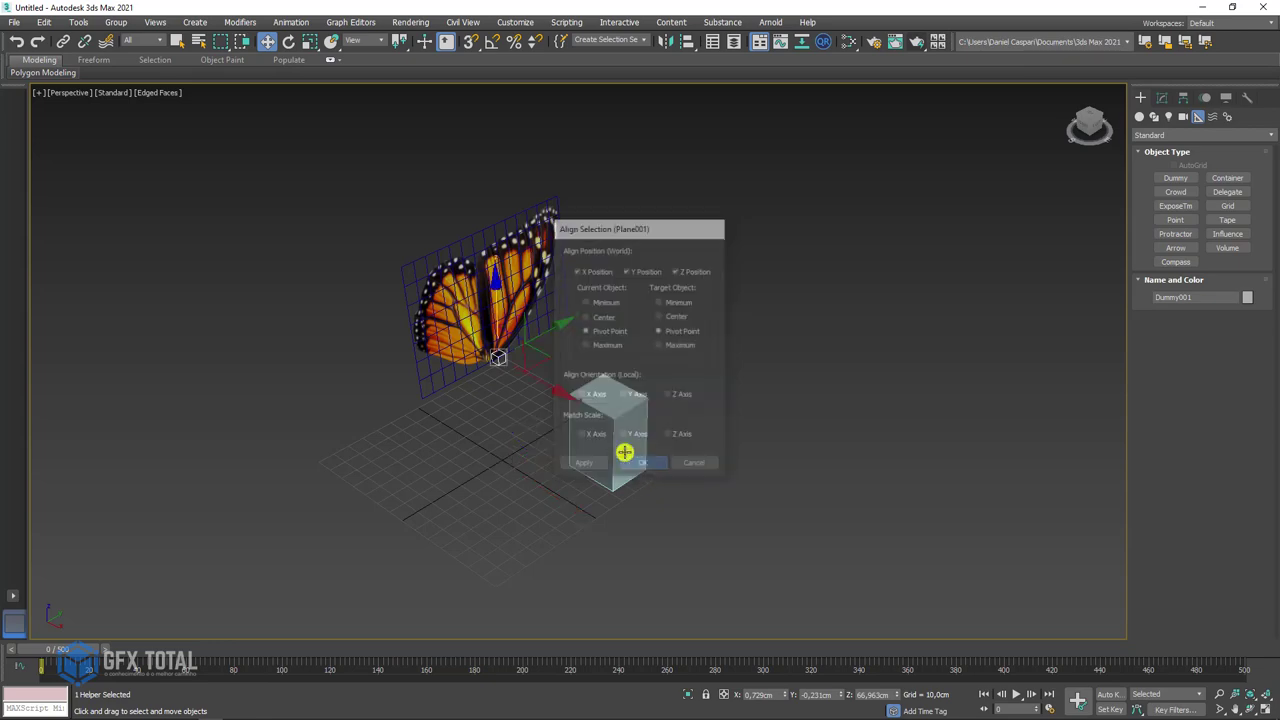
scroll(506, 363, "up", 4)
scroll(457, 340, "up", 3)
mouse_move(457, 340)
middle_mouse_down("alt")
mouse_move(520, 346)
mouse_move(540, 369)
mouse_move(660, 337)
mouse_move(617, 385)
mouse_move(543, 354)
middle_mouse_up("alt")
left_click_drag(543, 354, 557, 354)
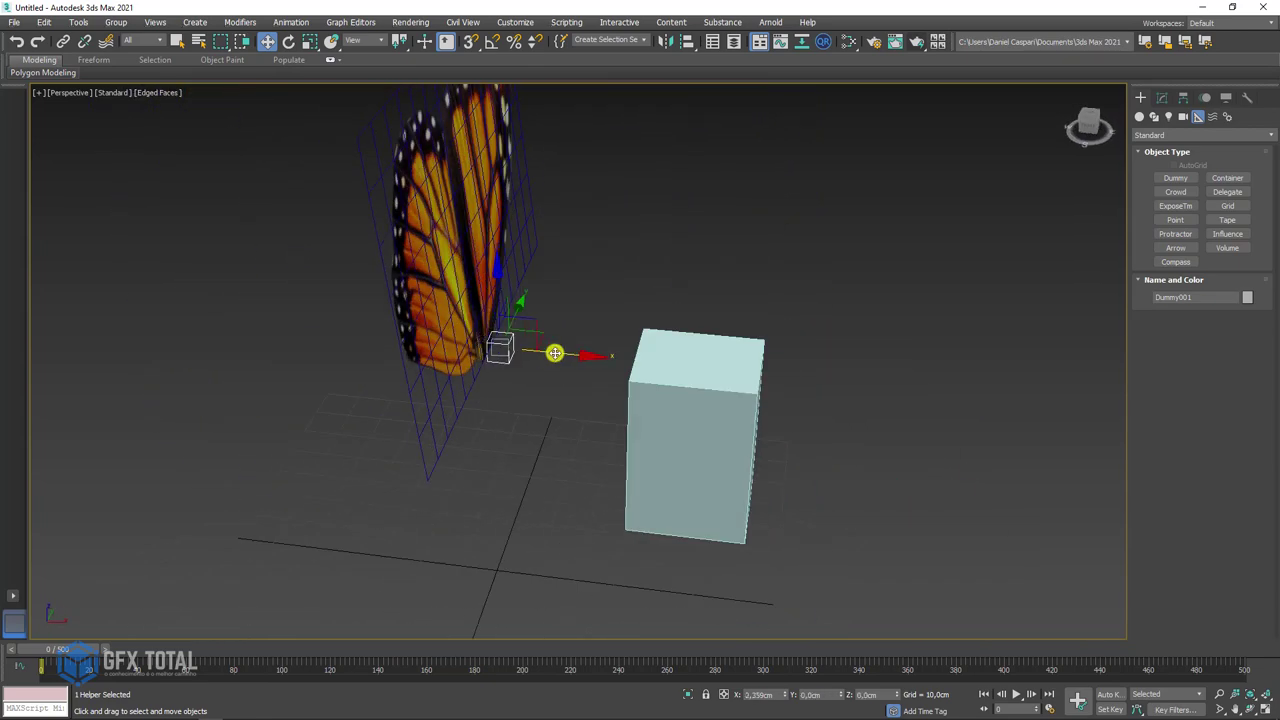
middle_click_drag(680, 289, 652, 303, "alt")
left_click(650, 300)
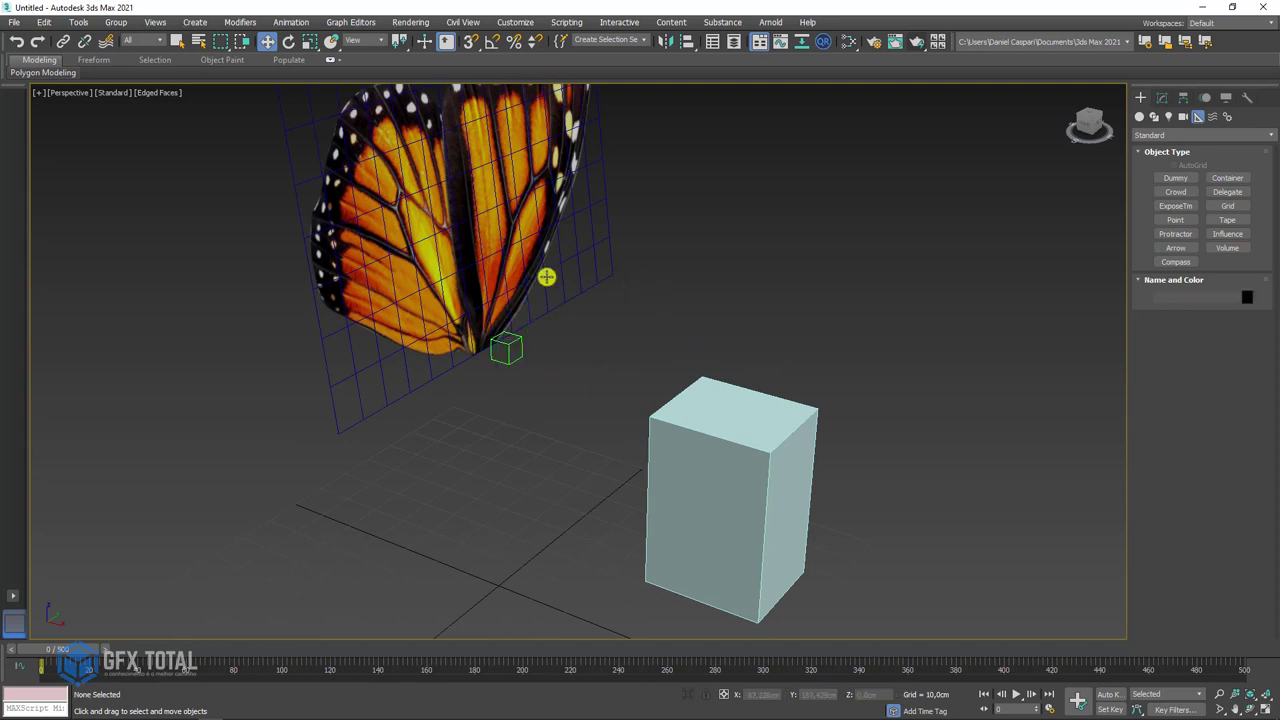
Link the wing plane Plane001 to the dummy with Select and Link.
left_click(424, 242)
middle_click_drag(608, 228, 540, 235, "alt")
left_click(63, 41)
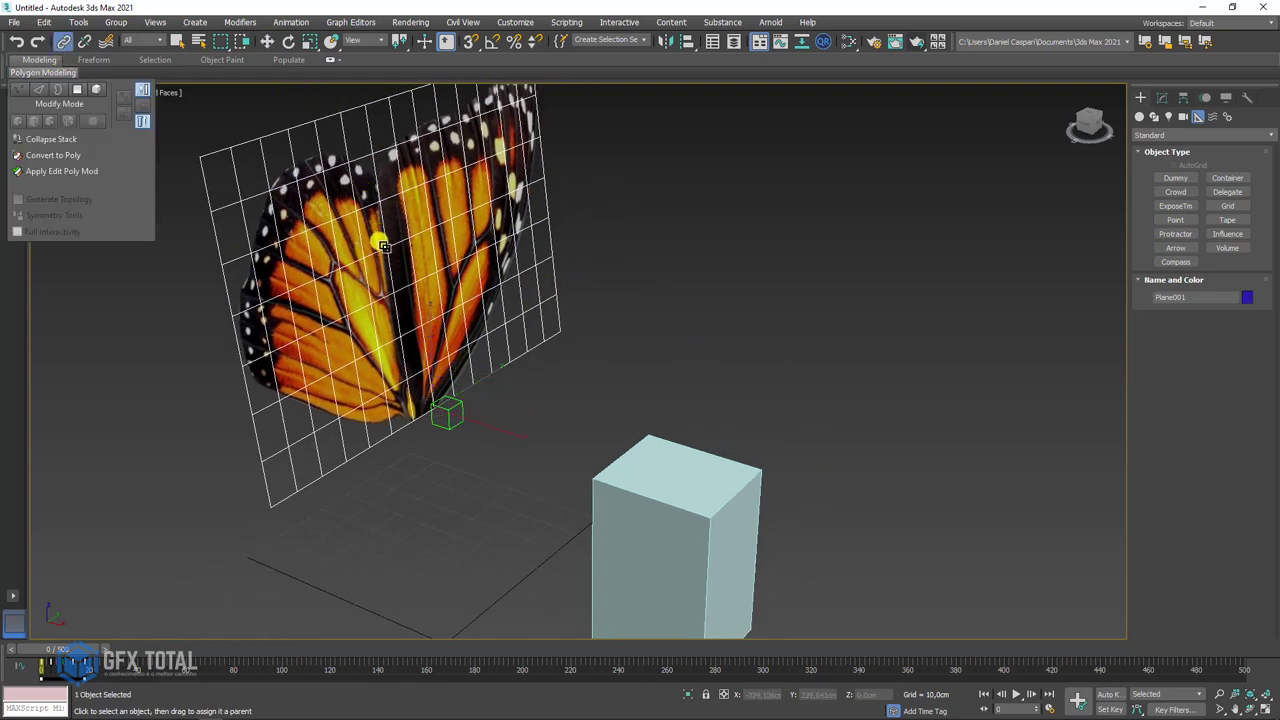
left_click_drag(384, 245, 700, 343)
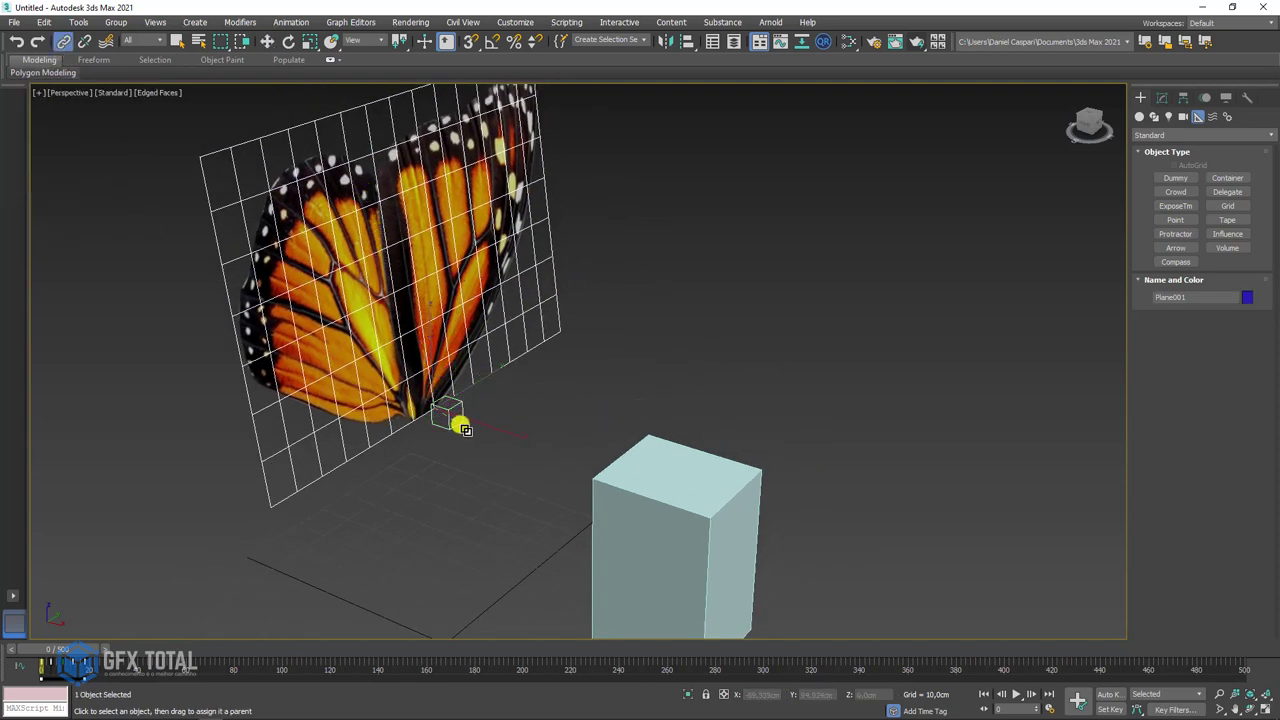
mouse_move(259, 268)
middle_mouse_down("alt")
mouse_move(443, 380)
mouse_move(560, 397)
middle_mouse_up("alt")
Shift-clone the wing and its dummy beyond the box, creating Dummy002.
key("w")
left_click_drag(531, 349, 760, 417, "shift")
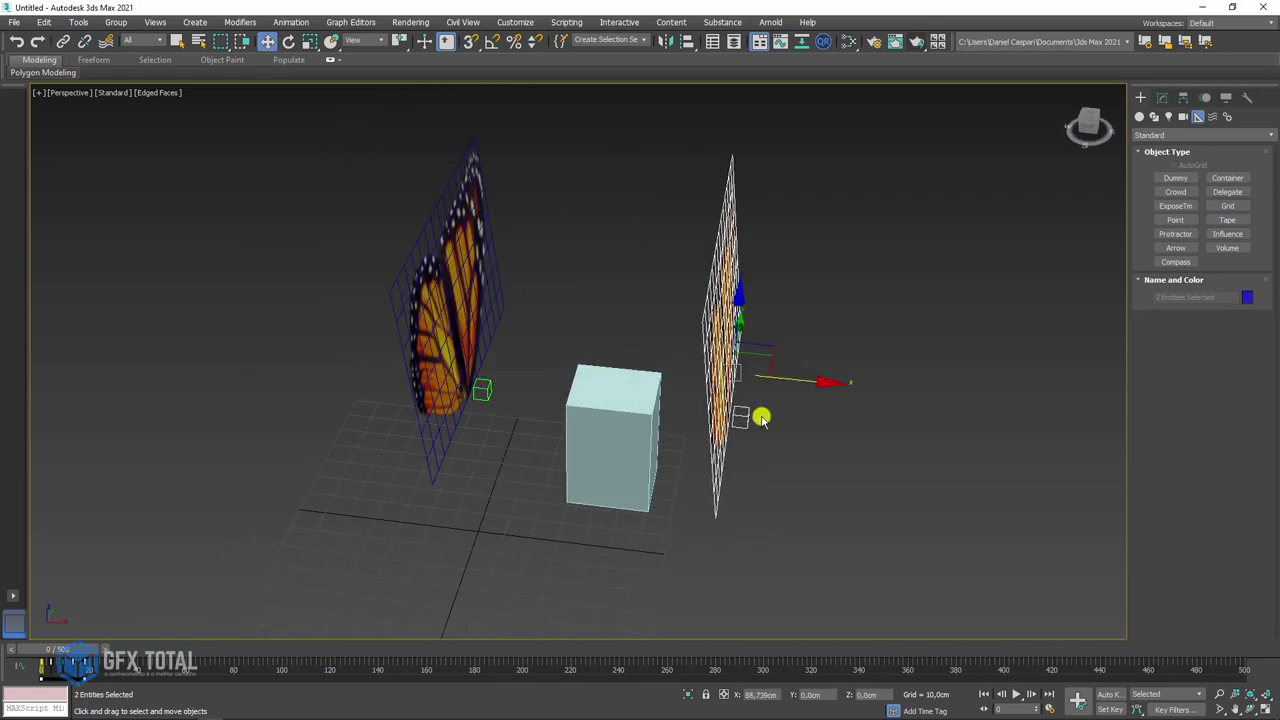
left_click(634, 420)
middle_click_drag(587, 521, 523, 509, "alt")
left_click(418, 586)
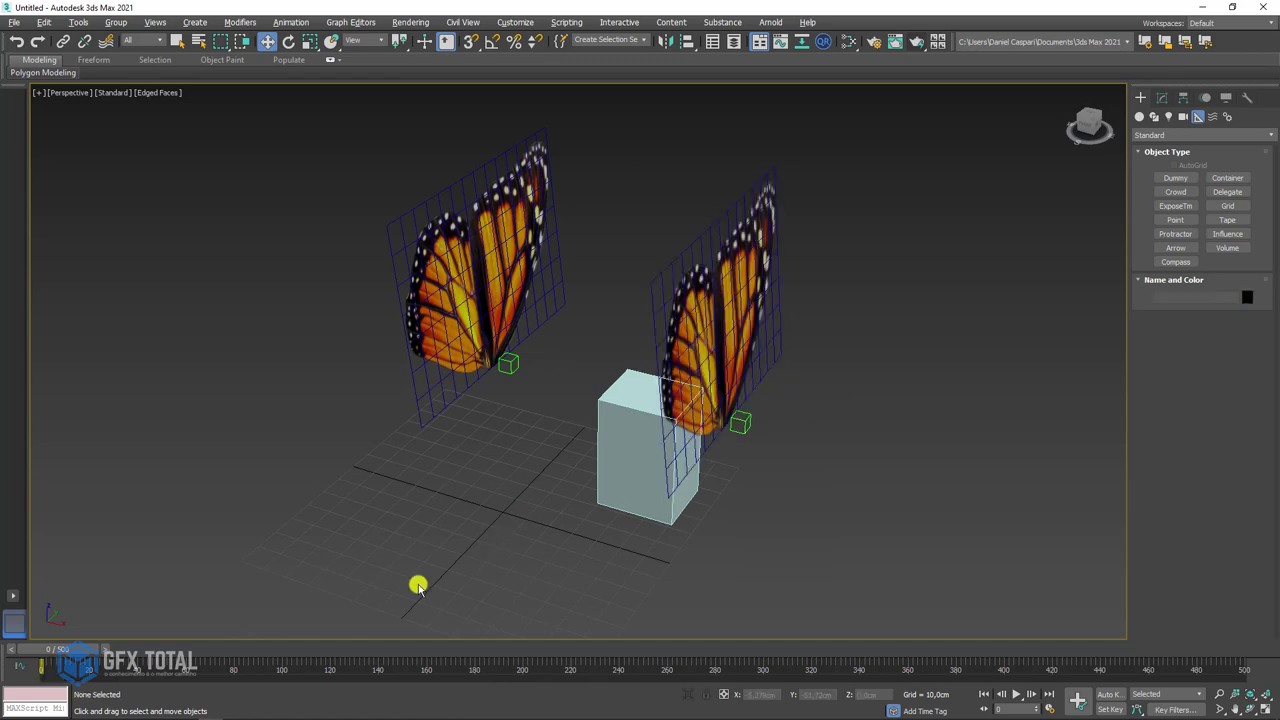
left_click_drag(66, 650, 293, 648)
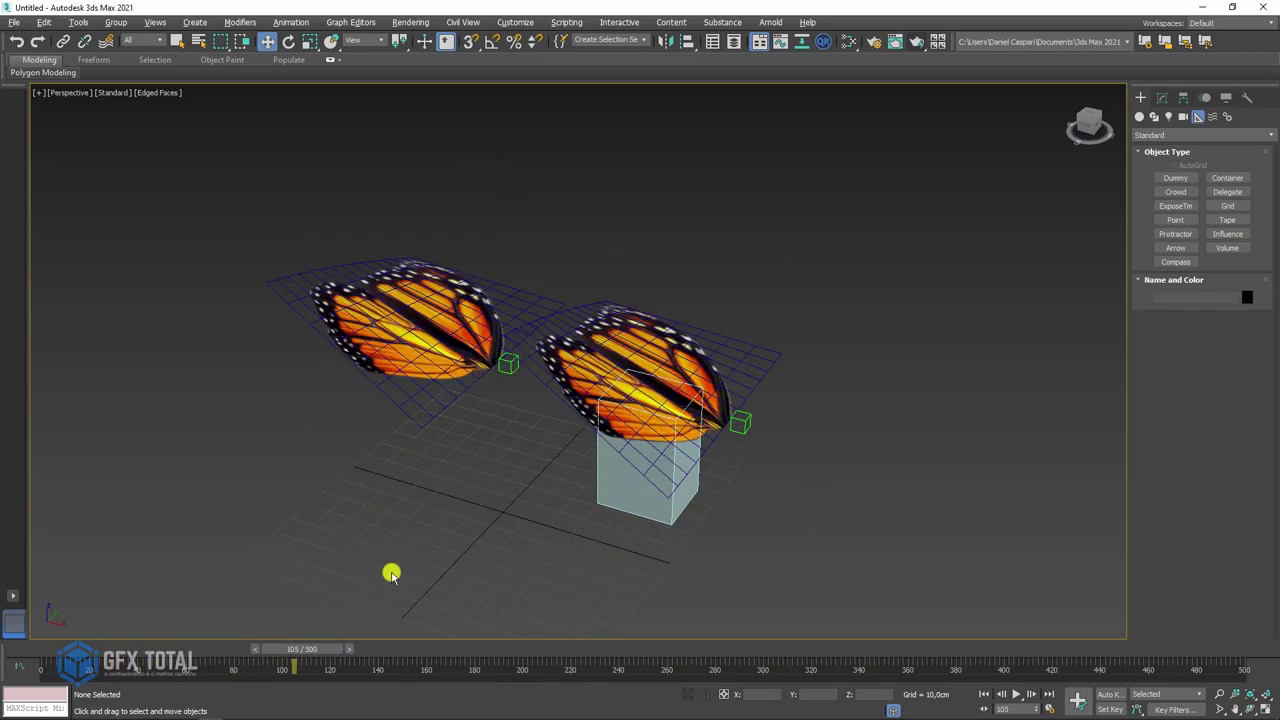
left_click(746, 422)
middle_click_drag(763, 380, 758, 255, "alt")
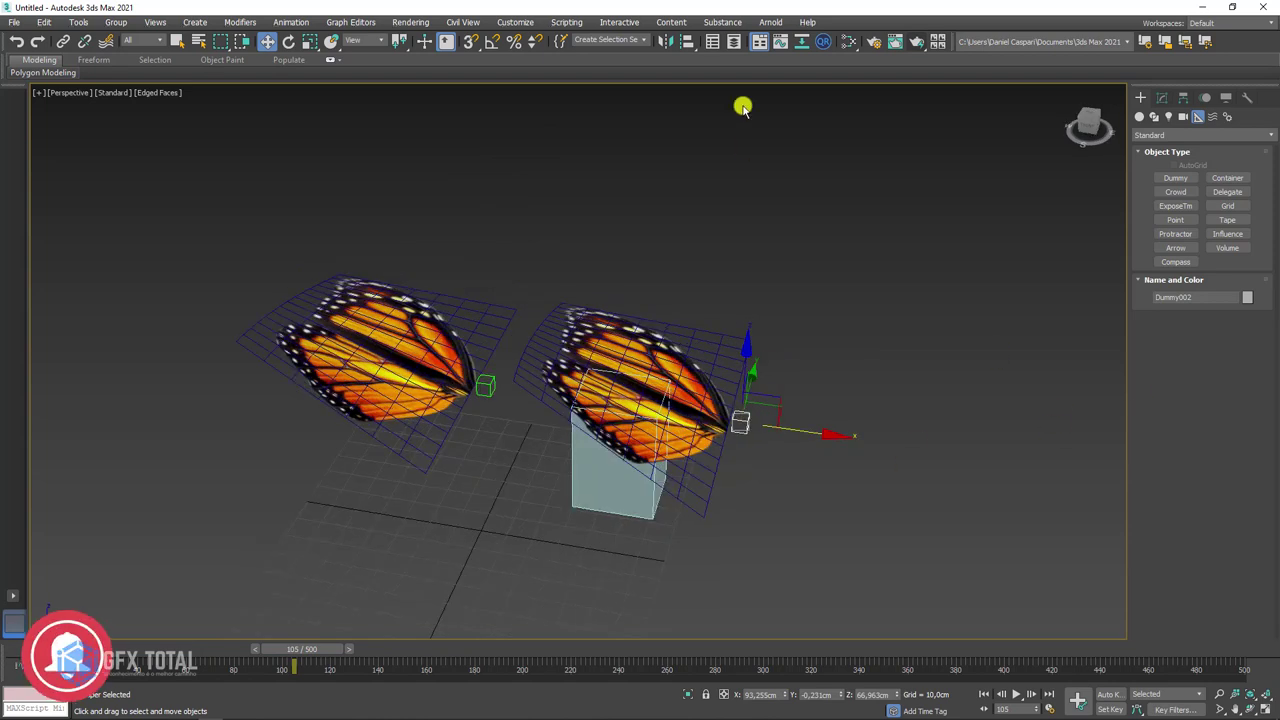
Mirror Dummy002 on X with No Clone and slide it left against the box.
left_click(665, 40)
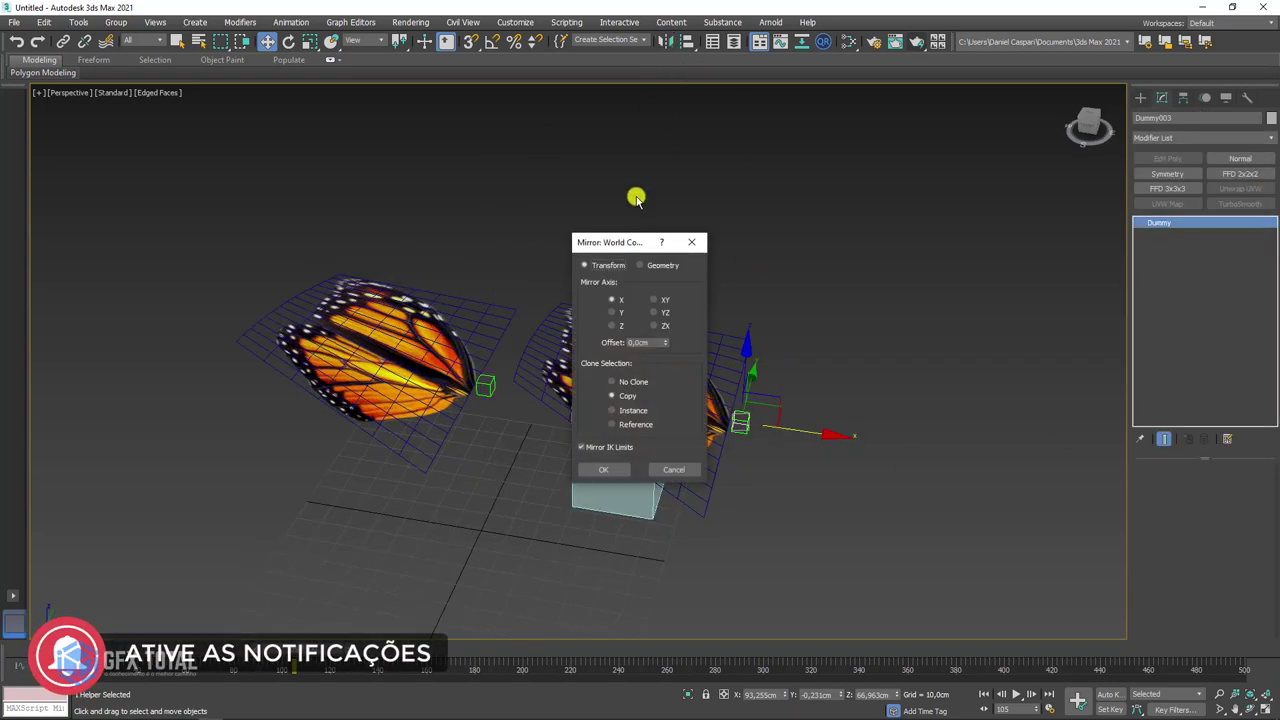
left_click_drag(603, 243, 890, 181)
left_click(905, 320)
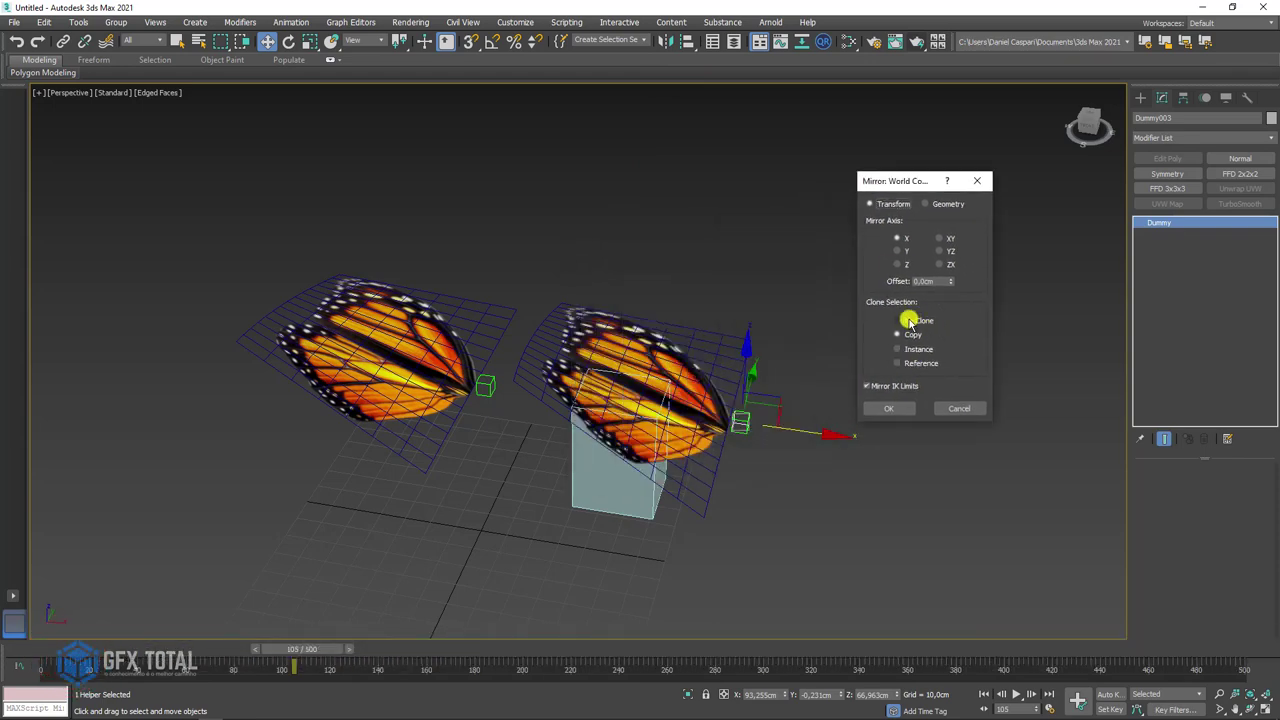
left_click(886, 410)
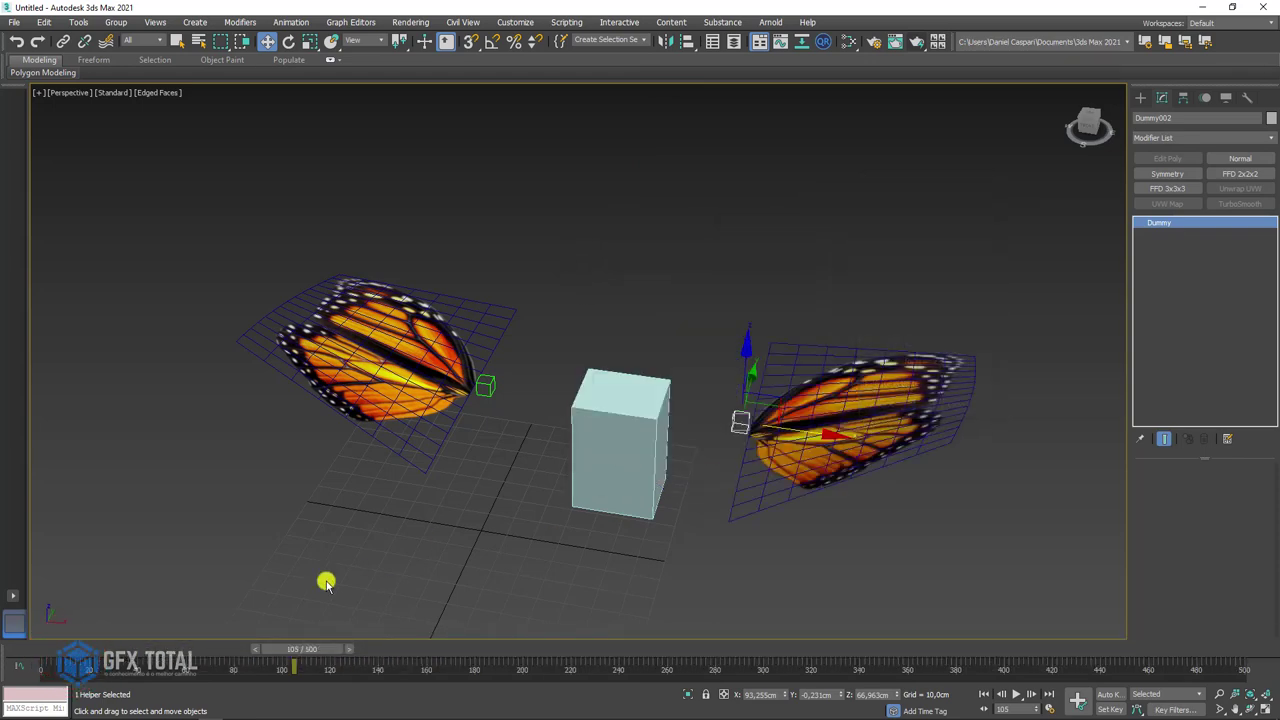
mouse_move(304, 655)
left_mouse_down()
mouse_move(466, 655)
mouse_move(302, 652)
mouse_move(229, 623)
left_mouse_up()
key("w")
left_click_drag(813, 436, 740, 426)
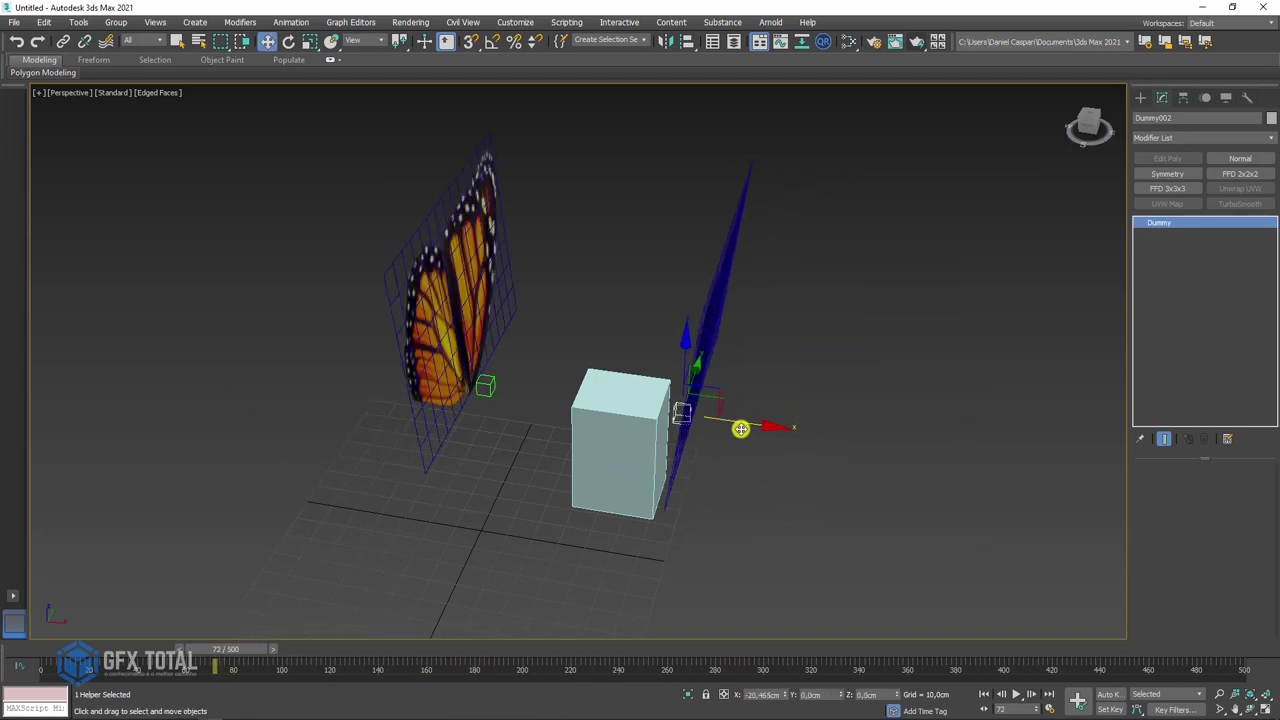
Raise Box001 between the wings and reduce its length and width.
left_click(496, 389)
mouse_move(496, 389)
middle_mouse_down("alt")
mouse_move(537, 400)
mouse_move(534, 419)
mouse_move(611, 386)
mouse_move(600, 346)
middle_mouse_up("alt")
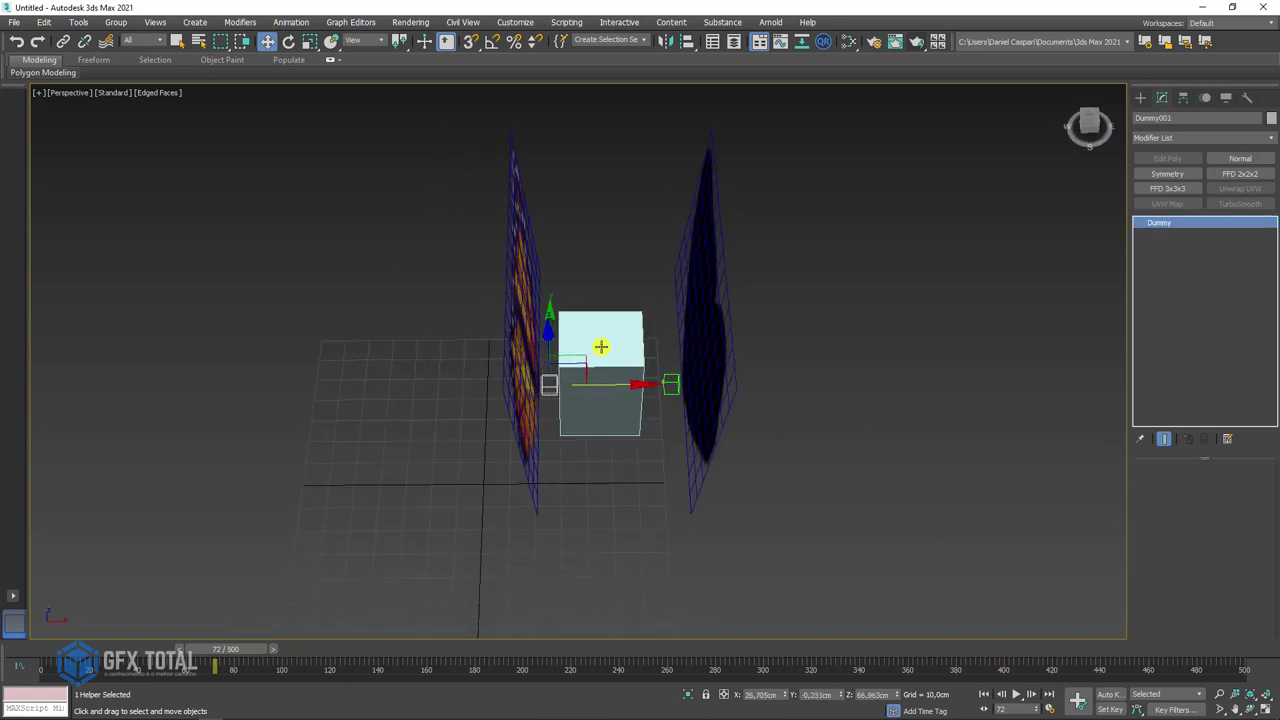
left_click(600, 346)
mouse_move(680, 408)
middle_mouse_down("alt")
mouse_move(583, 336)
mouse_move(615, 425)
middle_mouse_up("alt")
mouse_move(620, 420)
left_mouse_down()
mouse_move(590, 400)
mouse_move(530, 285)
left_mouse_up()
left_click_drag(1245, 487, 1245, 570)
Resize the box to 5.629 cm high, 8.181 cm wide and 56.312 cm long.
middle_click_drag(700, 480, 609, 406, "alt")
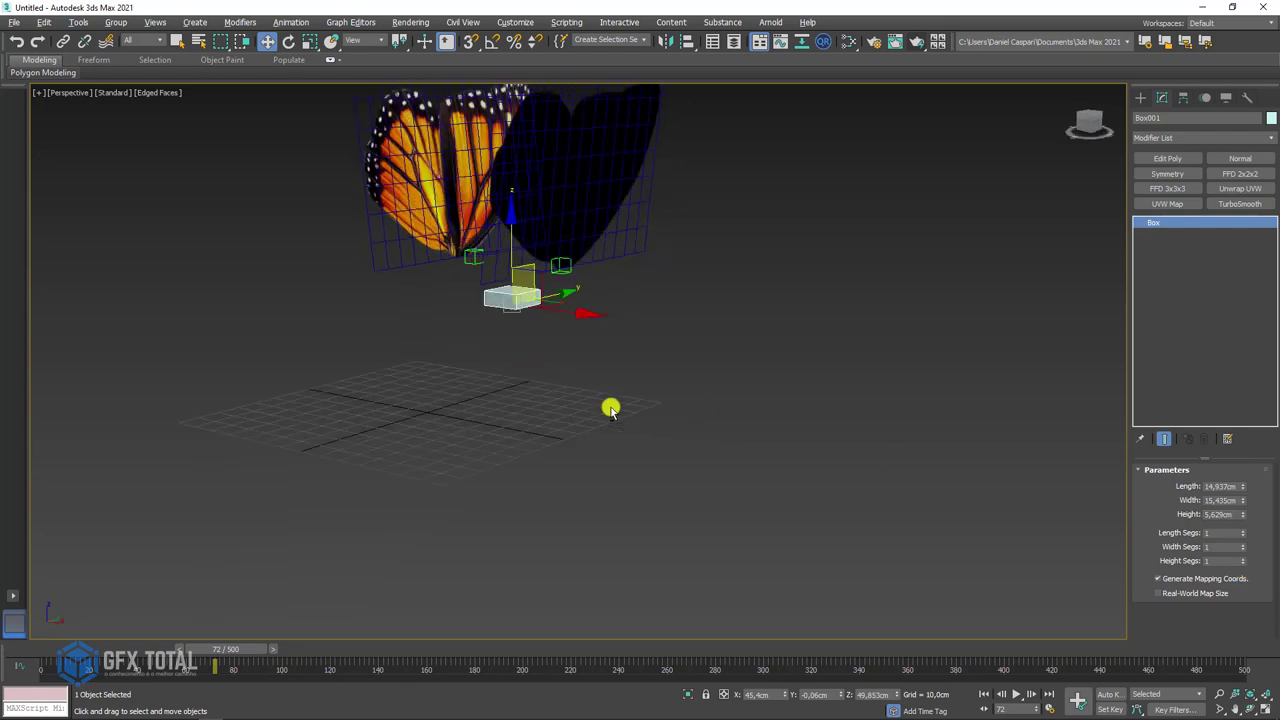
scroll(567, 290, "up", 3)
middle_click_drag(567, 290, 1199, 441, "alt")
left_click_drag(1241, 503, 1220, 317)
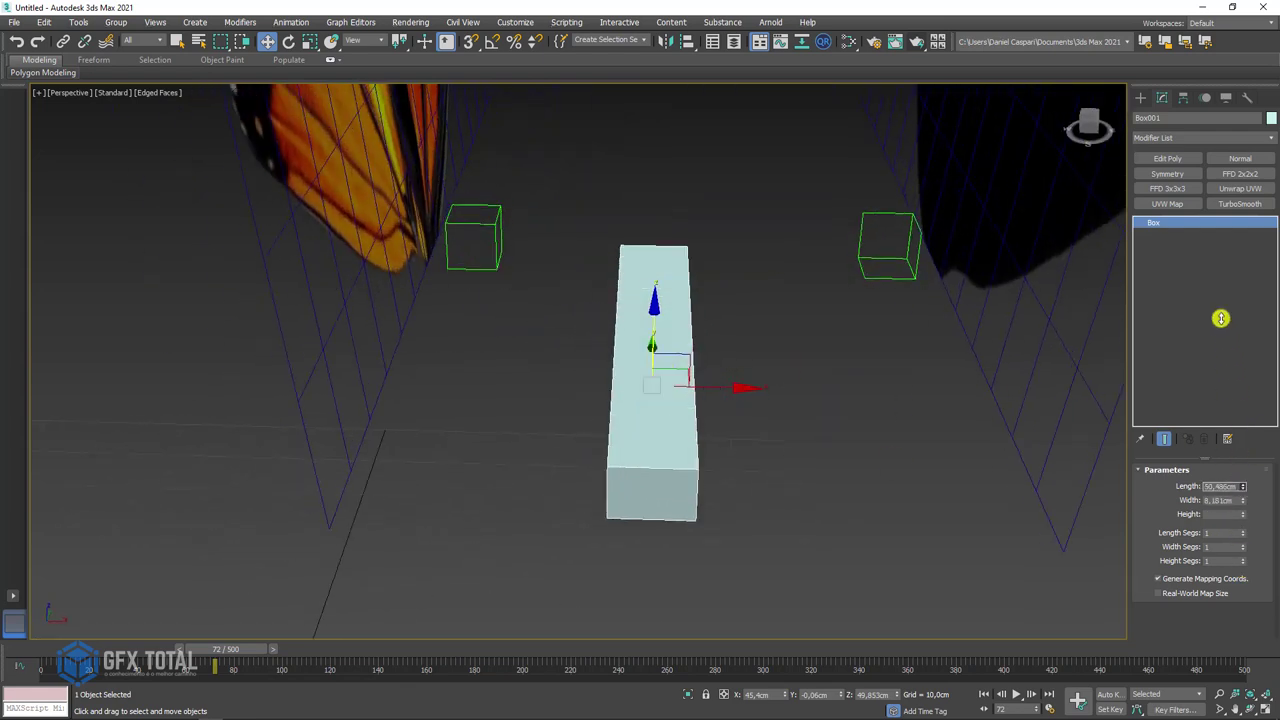
mouse_move(737, 331)
middle_mouse_down("alt")
mouse_move(671, 312)
mouse_move(651, 171)
mouse_move(748, 245)
mouse_move(591, 257)
mouse_move(563, 231)
middle_mouse_up("alt")
mouse_move(537, 219)
left_mouse_down()
mouse_move(525, 255)
mouse_move(568, 232)
left_mouse_up()
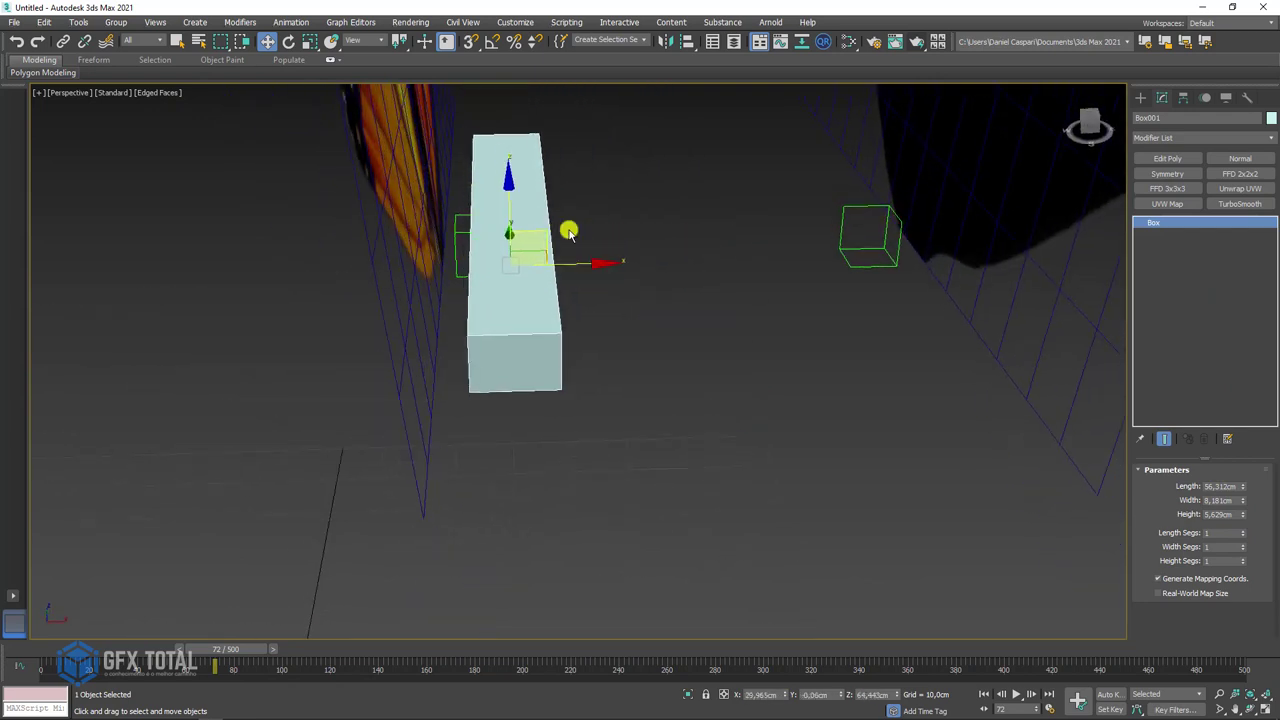
left_click(837, 237)
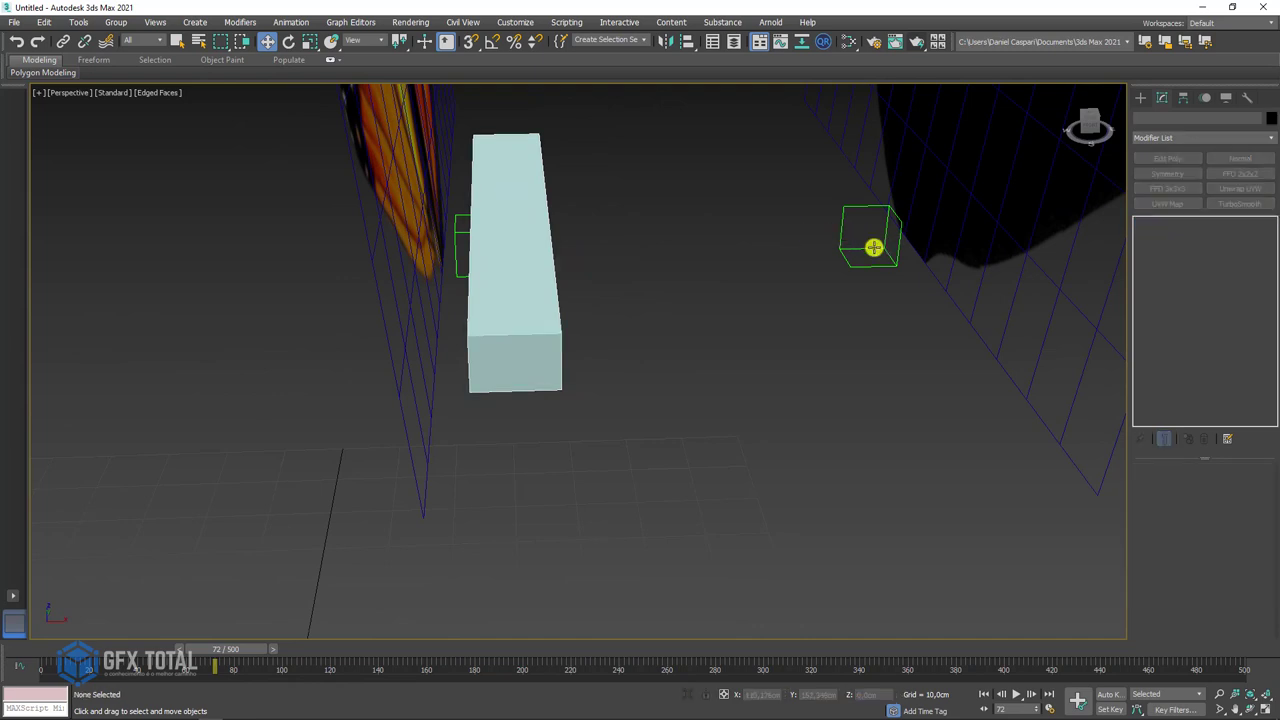
Move a wing dummy beside the box, select both dummies, and begin linking them to it.
left_click(873, 247)
left_click_drag(926, 234, 594, 224)
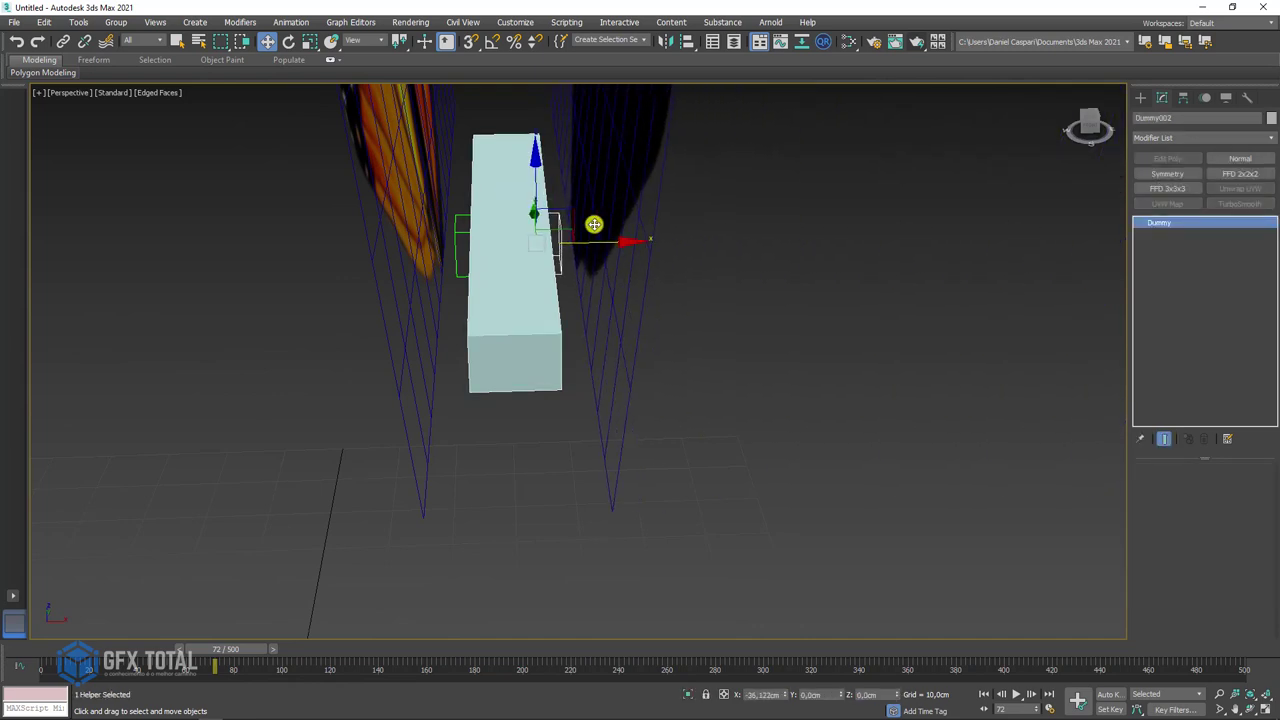
left_click(459, 230, "ctrl")
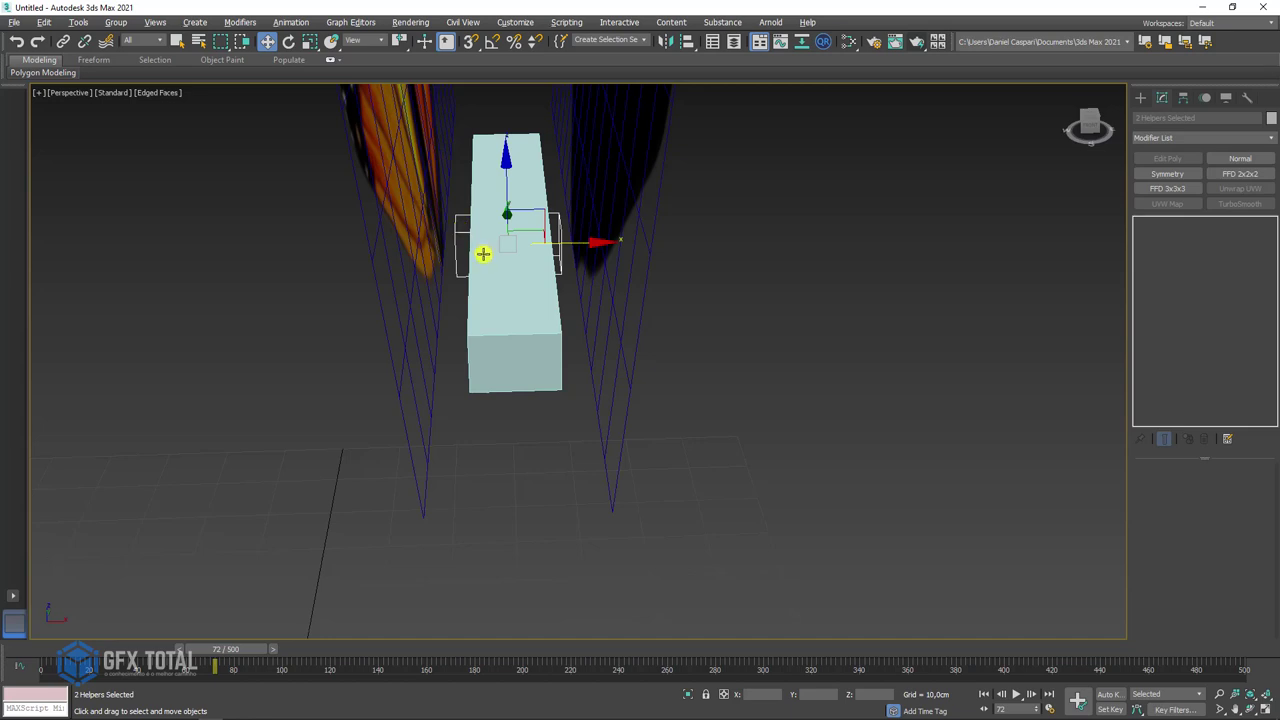
middle_click_drag(483, 254, 146, 91, "alt")
left_click(63, 41)
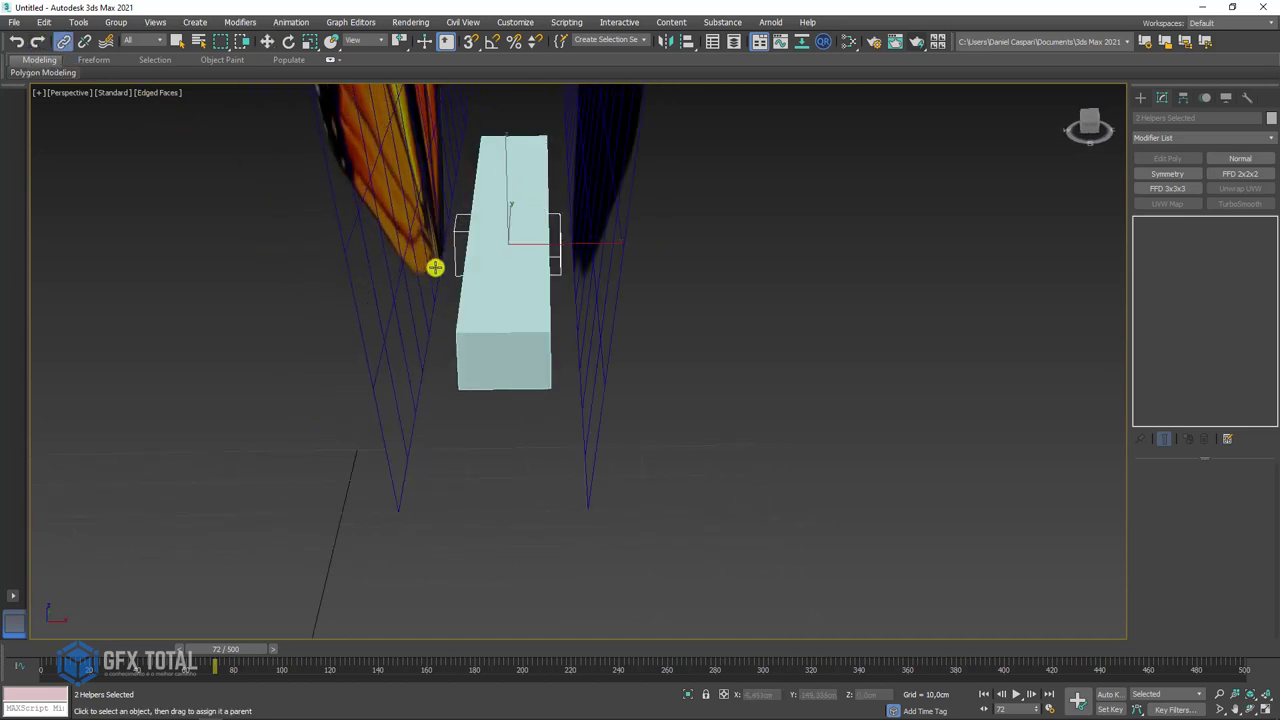
left_click_drag(875, 390, 585, 260)
Finish linking both dummies to the box and preview the wings following the body.
left_click_drag(575, 405, 509, 337)
scroll(569, 323, "down", 5)
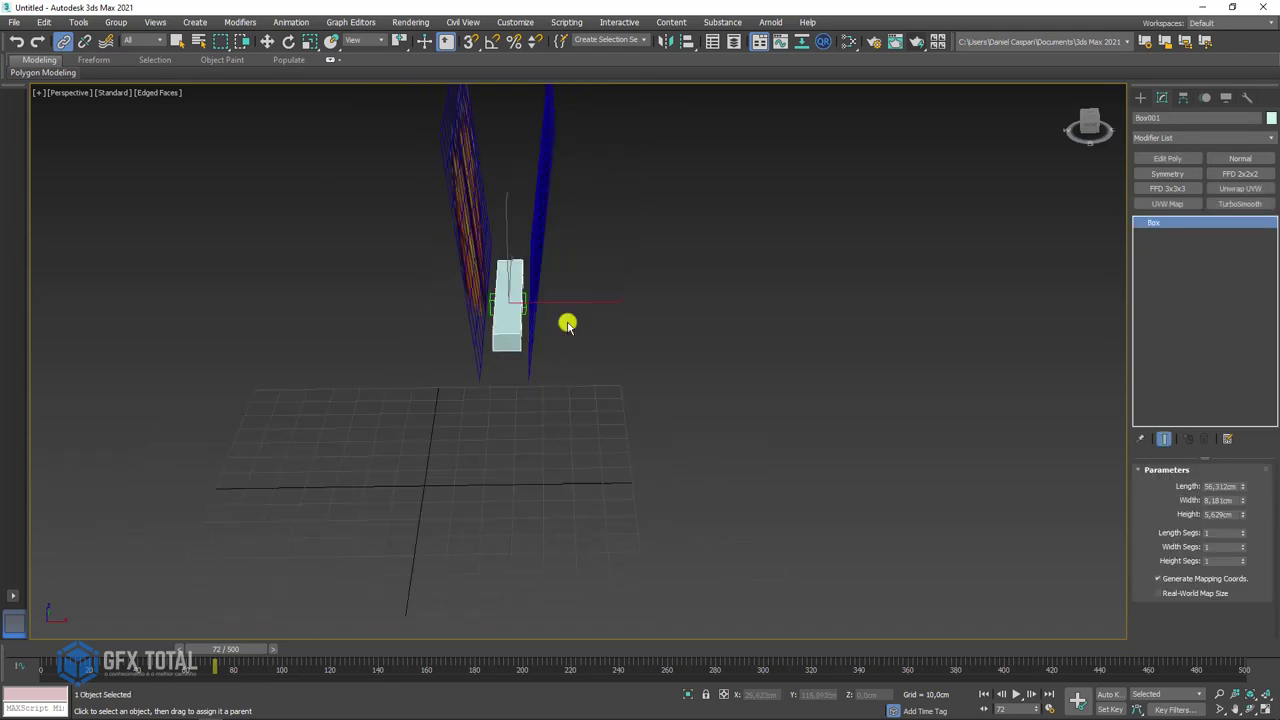
mouse_move(569, 323)
middle_mouse_down("alt")
mouse_move(554, 317)
mouse_move(648, 440)
middle_mouse_up("alt")
key("e")
key("w")
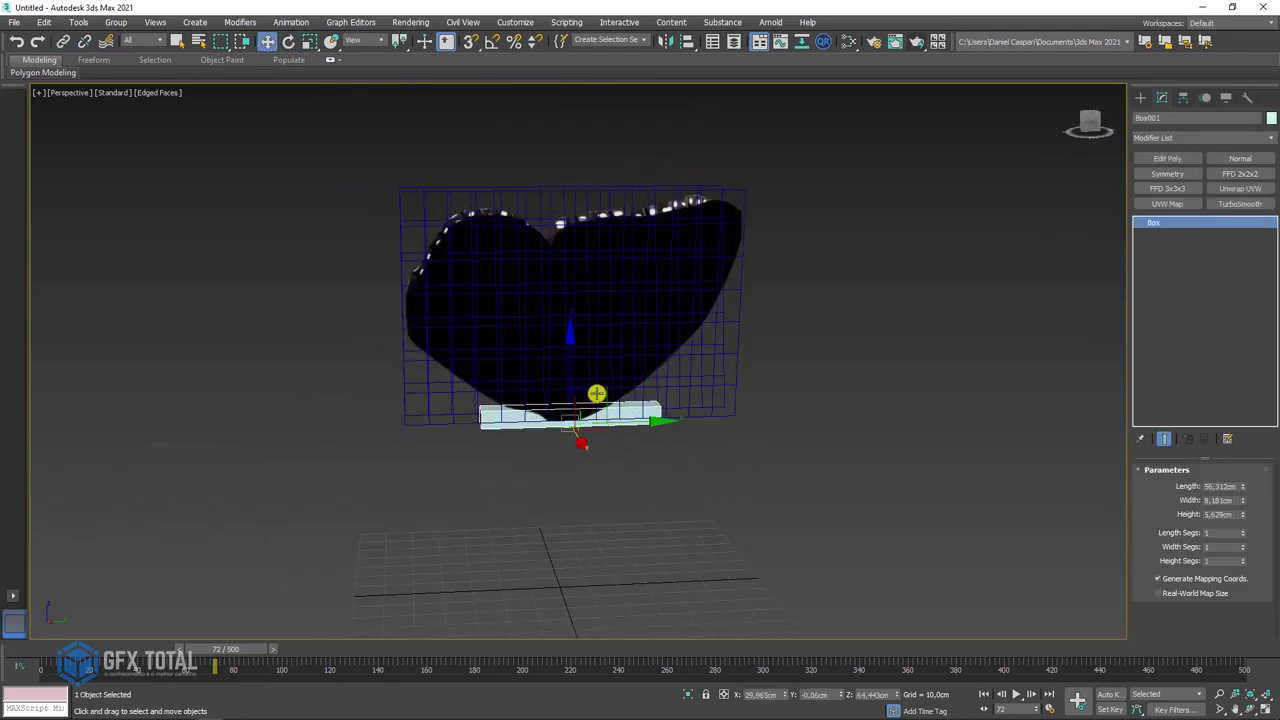
mouse_move(600, 391)
middle_mouse_down("alt")
mouse_move(892, 267)
mouse_move(511, 463)
mouse_move(794, 274)
mouse_move(671, 463)
mouse_move(836, 271)
mouse_move(829, 306)
mouse_move(760, 320)
mouse_move(817, 340)
mouse_move(872, 428)
mouse_move(751, 457)
mouse_move(631, 354)
mouse_move(520, 315)
mouse_move(181, 667)
middle_mouse_up("alt")
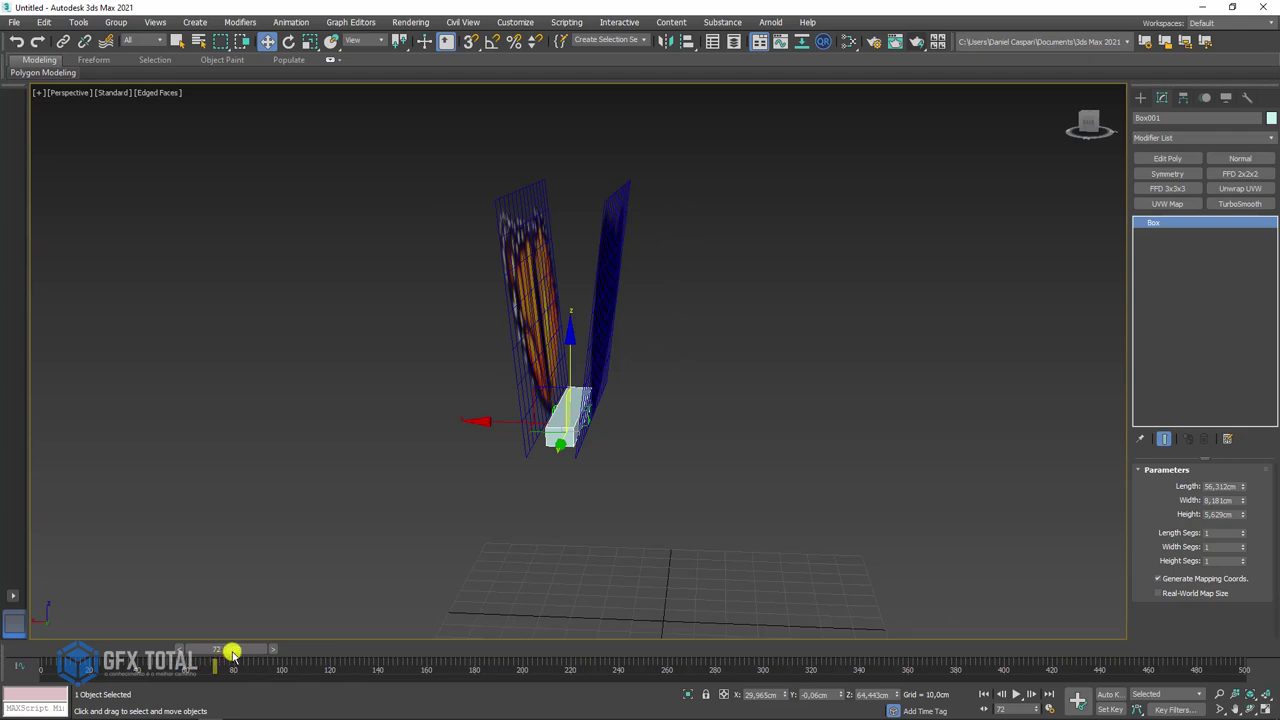
mouse_move(231, 653)
left_mouse_down()
mouse_move(517, 666)
mouse_move(30, 672)
left_mouse_up()
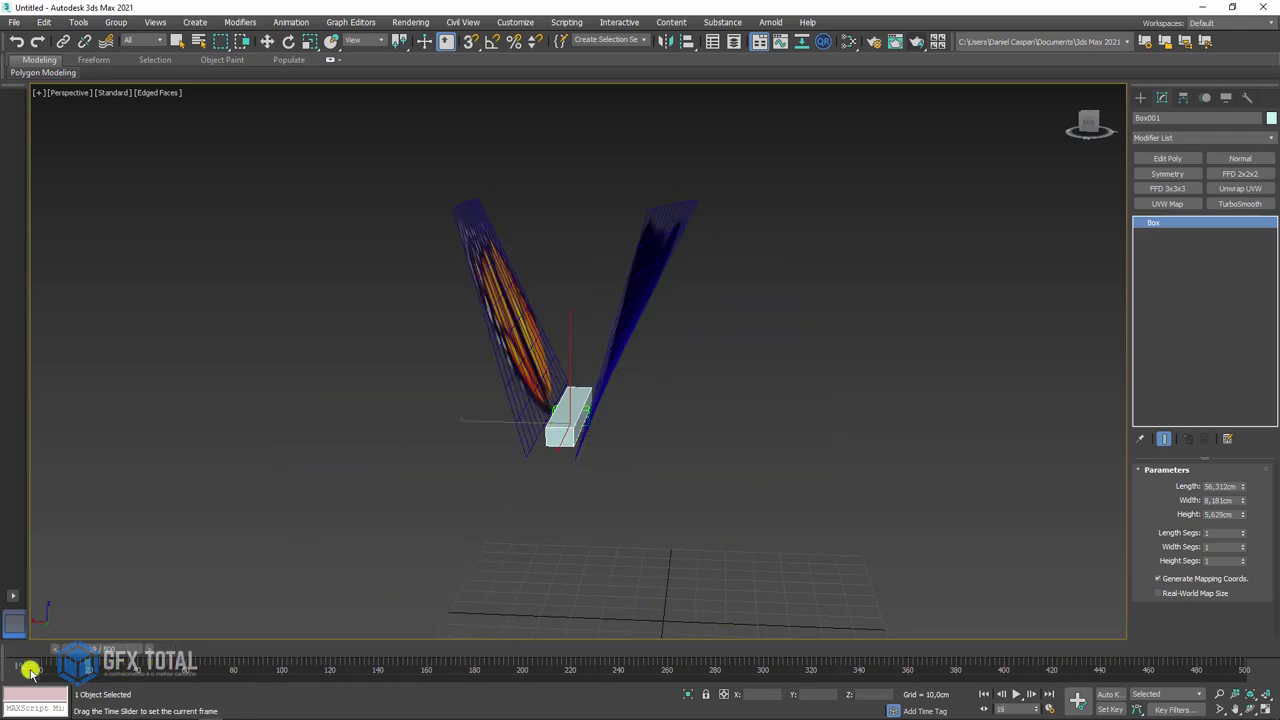
key("e")
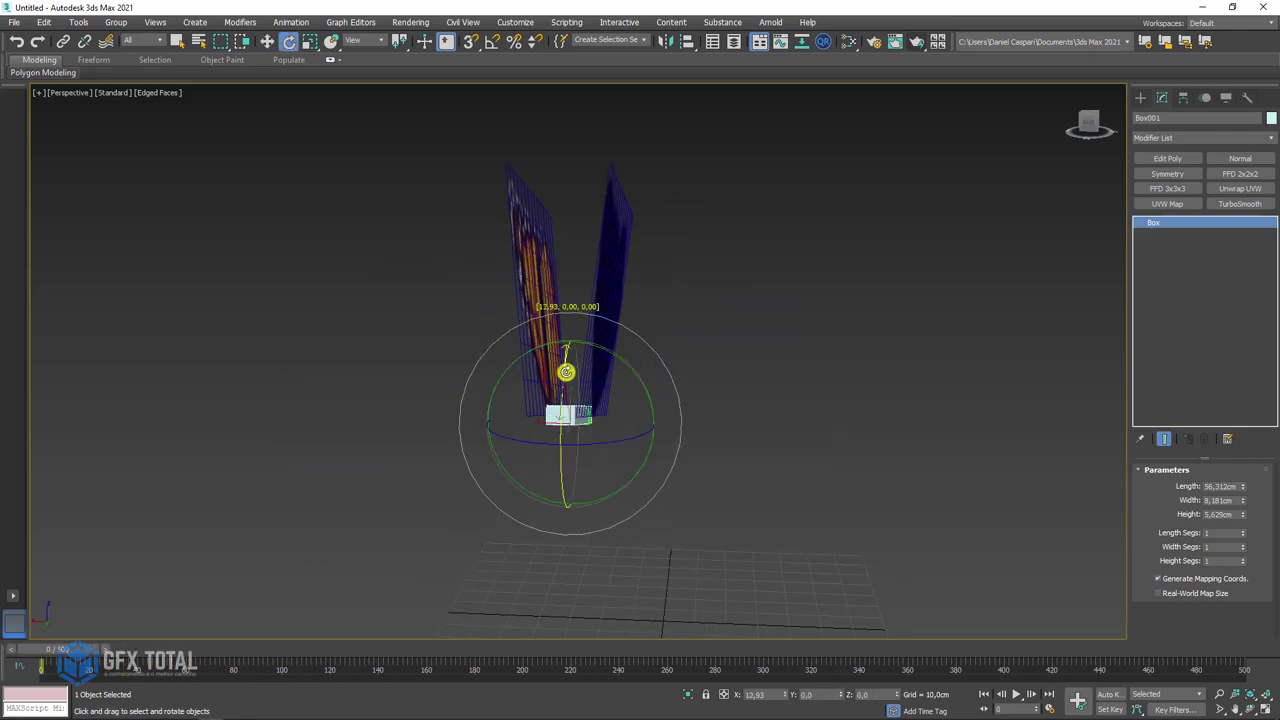
middle_click_drag(477, 411, 571, 437, "alt")
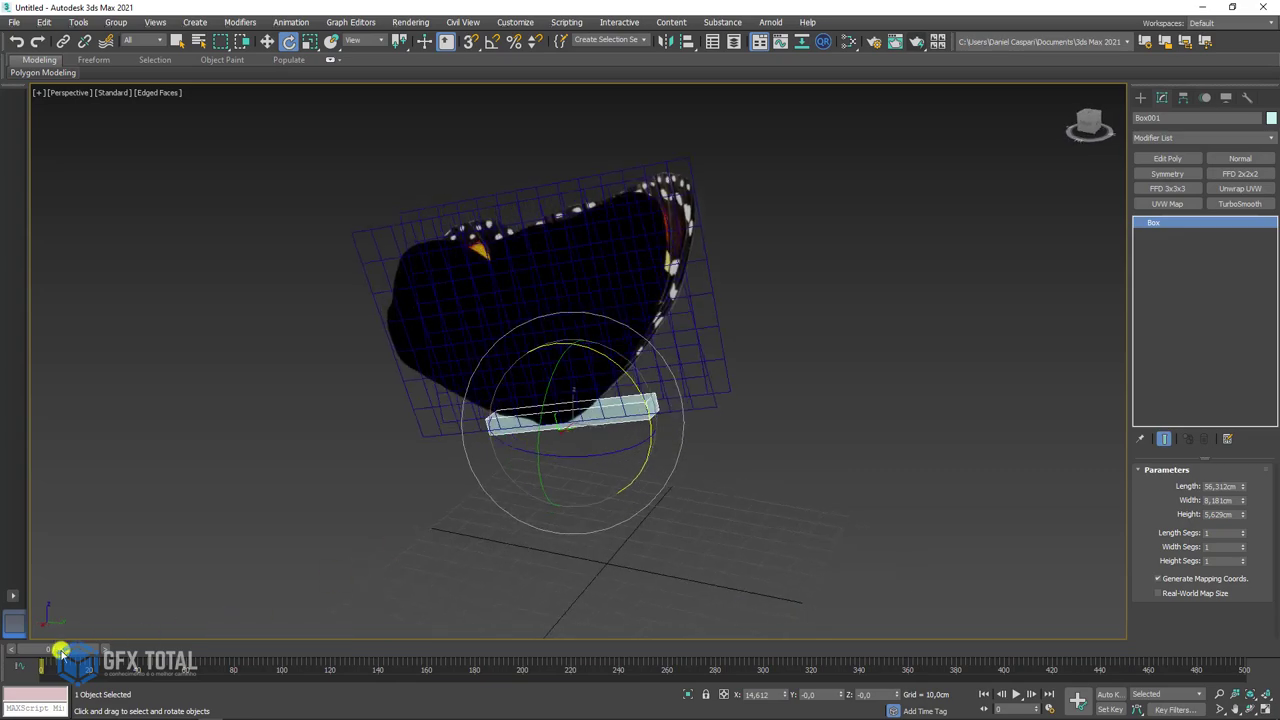
mouse_move(60, 651)
left_mouse_down()
mouse_move(676, 612)
mouse_move(666, 474)
mouse_move(714, 500)
mouse_move(686, 516)
left_mouse_up()
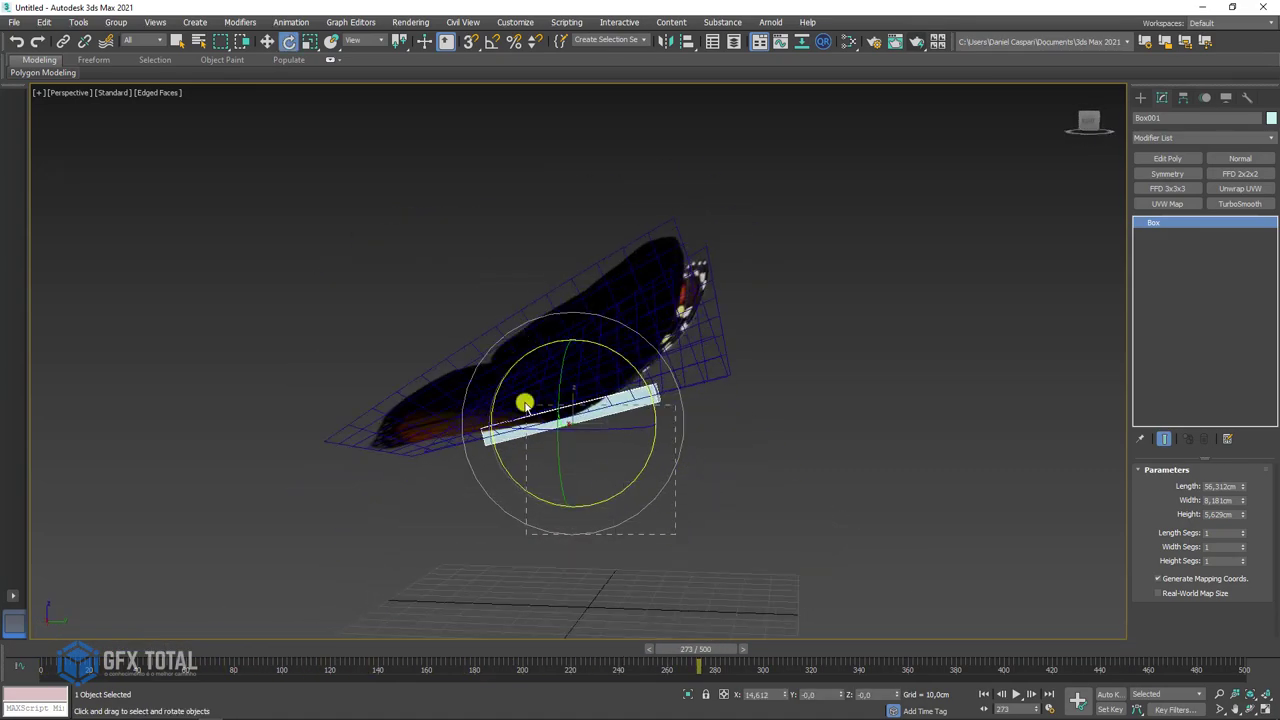
Select the box with its linked parts, then return the animation to frame 0.
key("ctrl+a")
left_click_drag(397, 230, 744, 352, "alt")
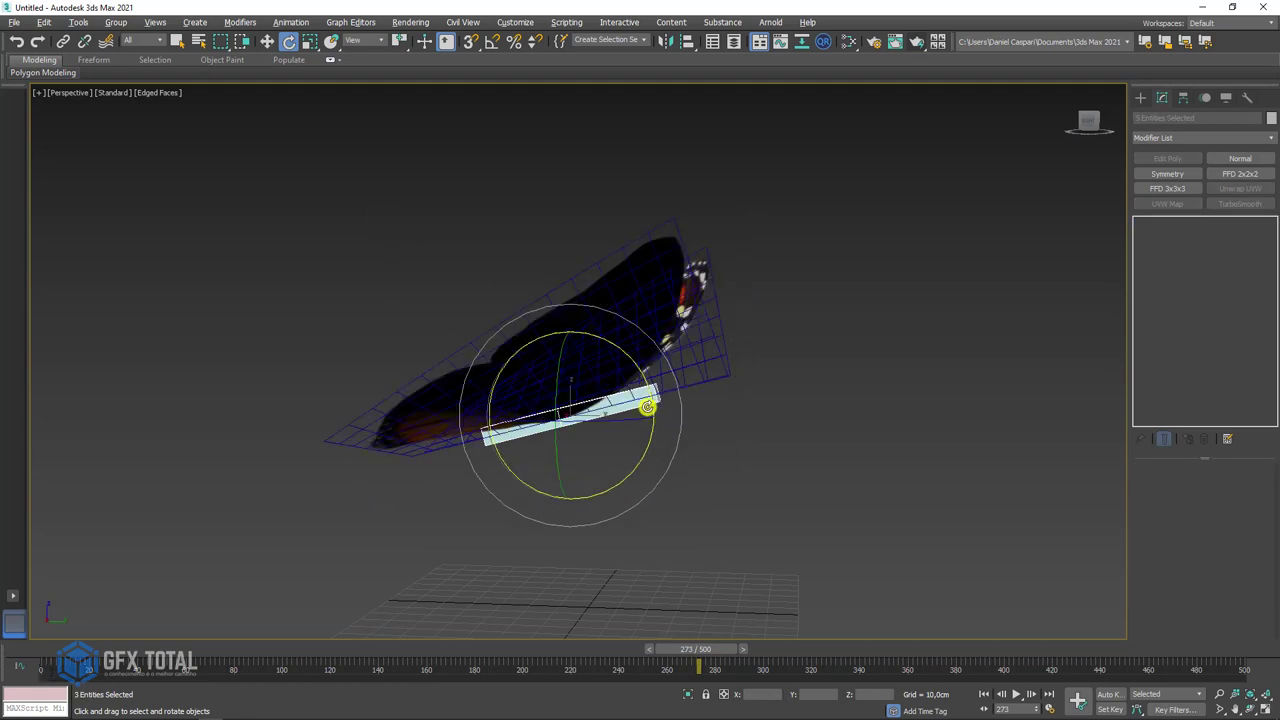
scroll(592, 400, "up", 3)
key("w")
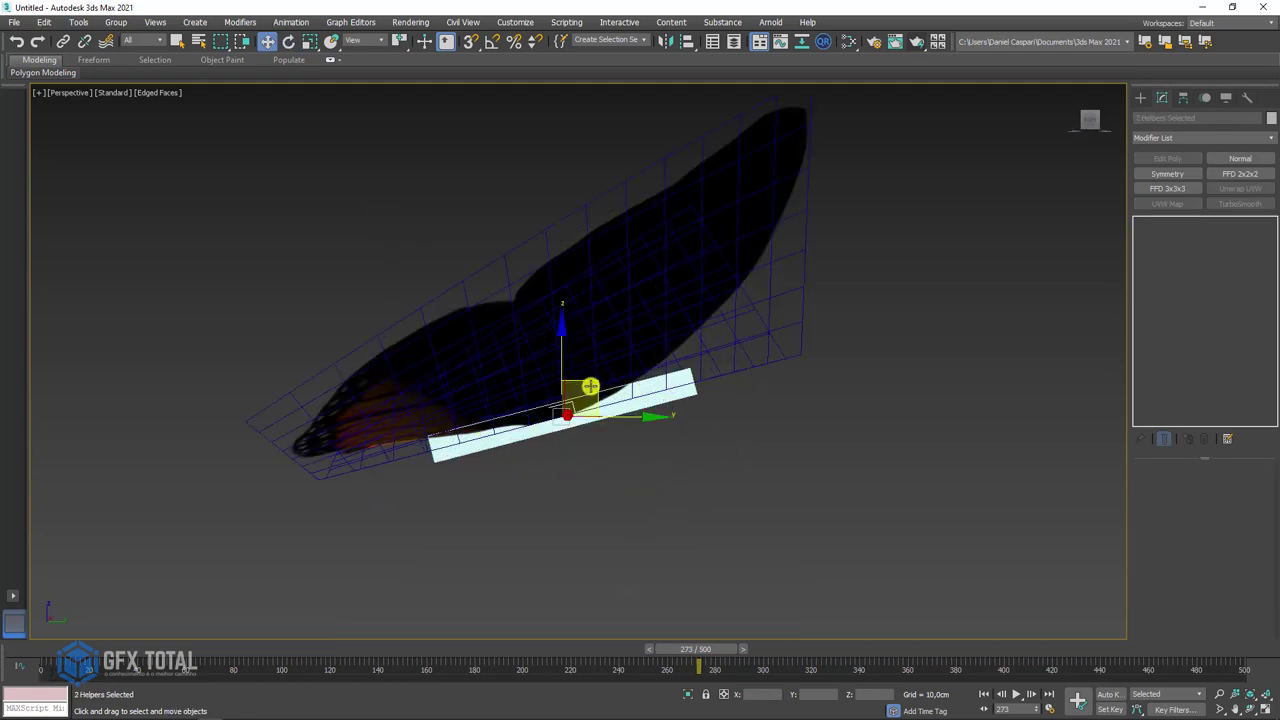
middle_click_drag(663, 429, 680, 506, "alt")
left_click(680, 506)
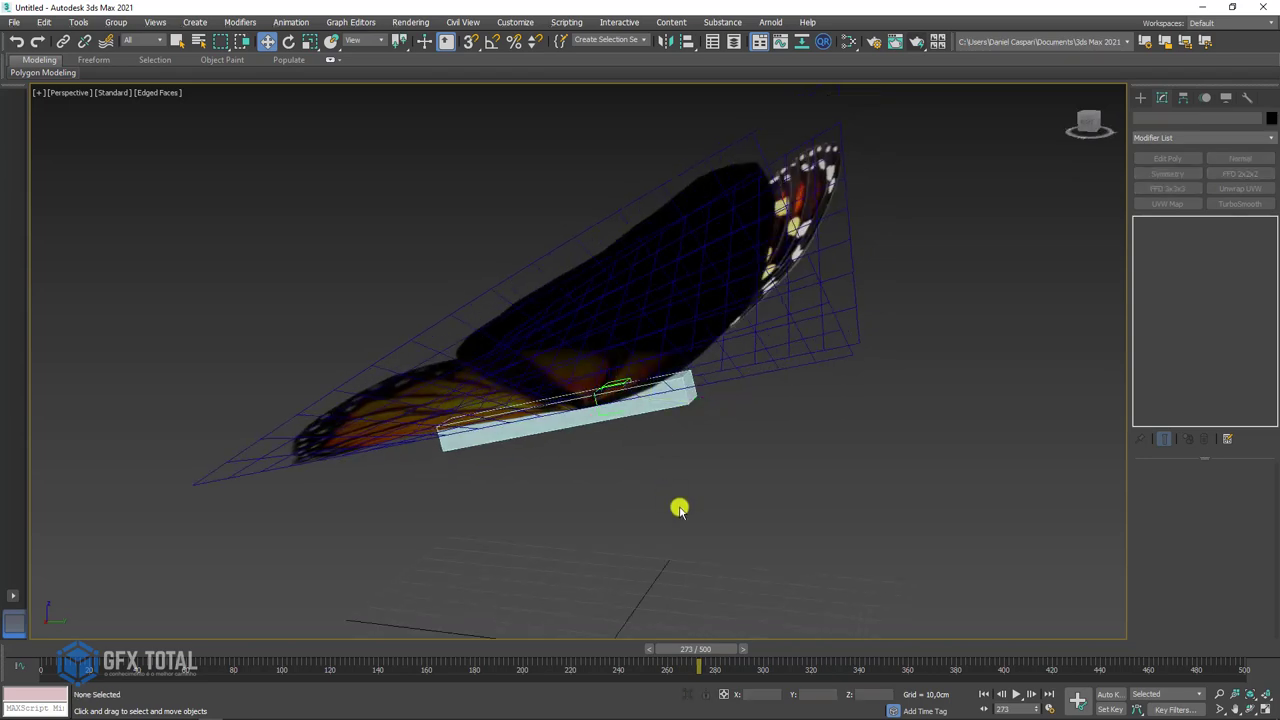
scroll(690, 560, "down", 3)
left_click_drag(720, 648, 45, 648)
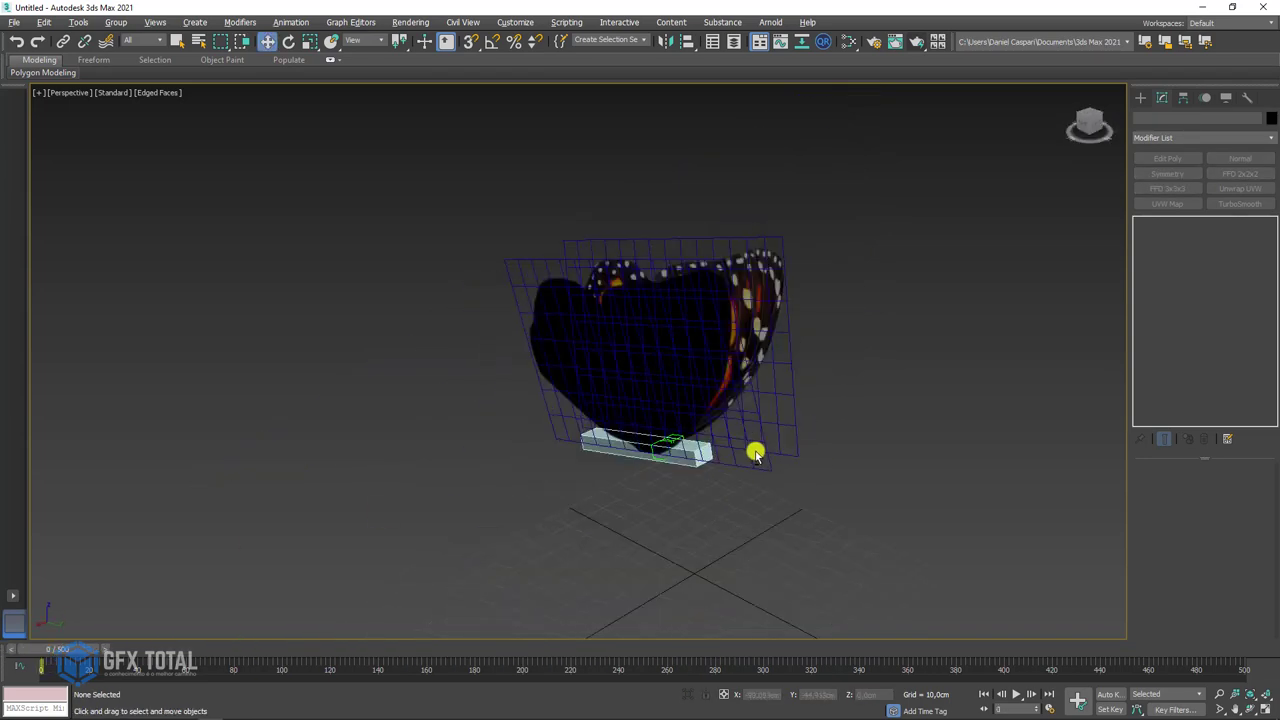
Turn off the Edged Faces overlay and recentre the butterfly.
mouse_move(754, 451)
middle_mouse_down("alt")
mouse_move(650, 445)
mouse_move(597, 346)
middle_mouse_up("alt")
scroll(680, 407, "up", 2)
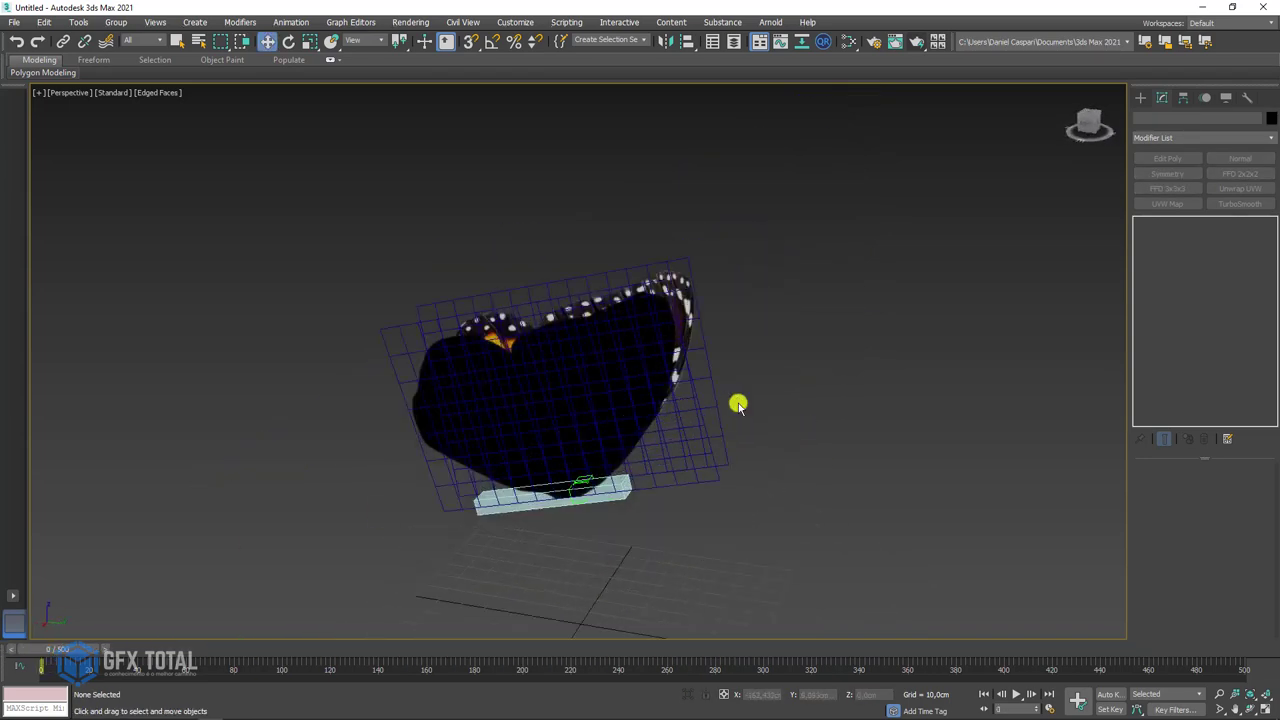
left_click(60, 72)
middle_click_drag(260, 126, 324, 139)
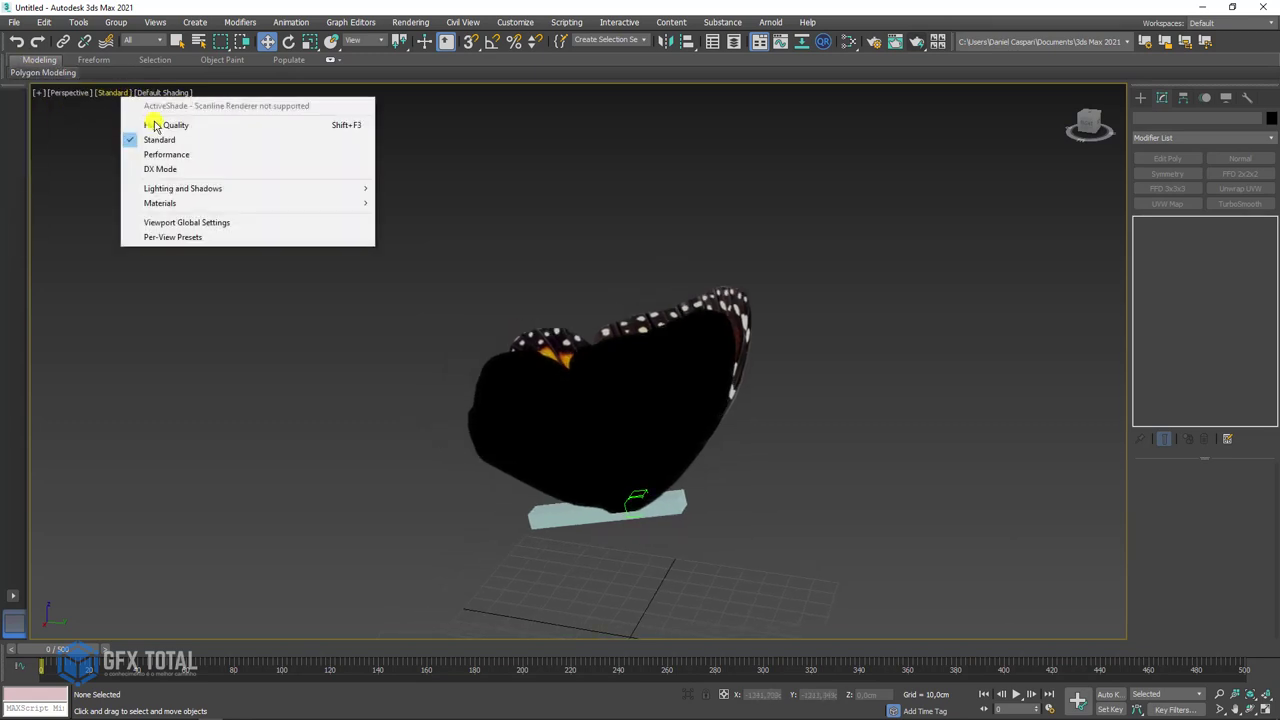
Switch the viewport to High Quality shading and play the animation, stopping at frame 175.
left_click(170, 127)
mouse_move(759, 474)
middle_mouse_down("alt")
mouse_move(649, 466)
mouse_move(729, 463)
mouse_move(394, 380)
mouse_move(354, 389)
middle_mouse_up("alt")
middle_click_drag(810, 514, 930, 590, "alt")
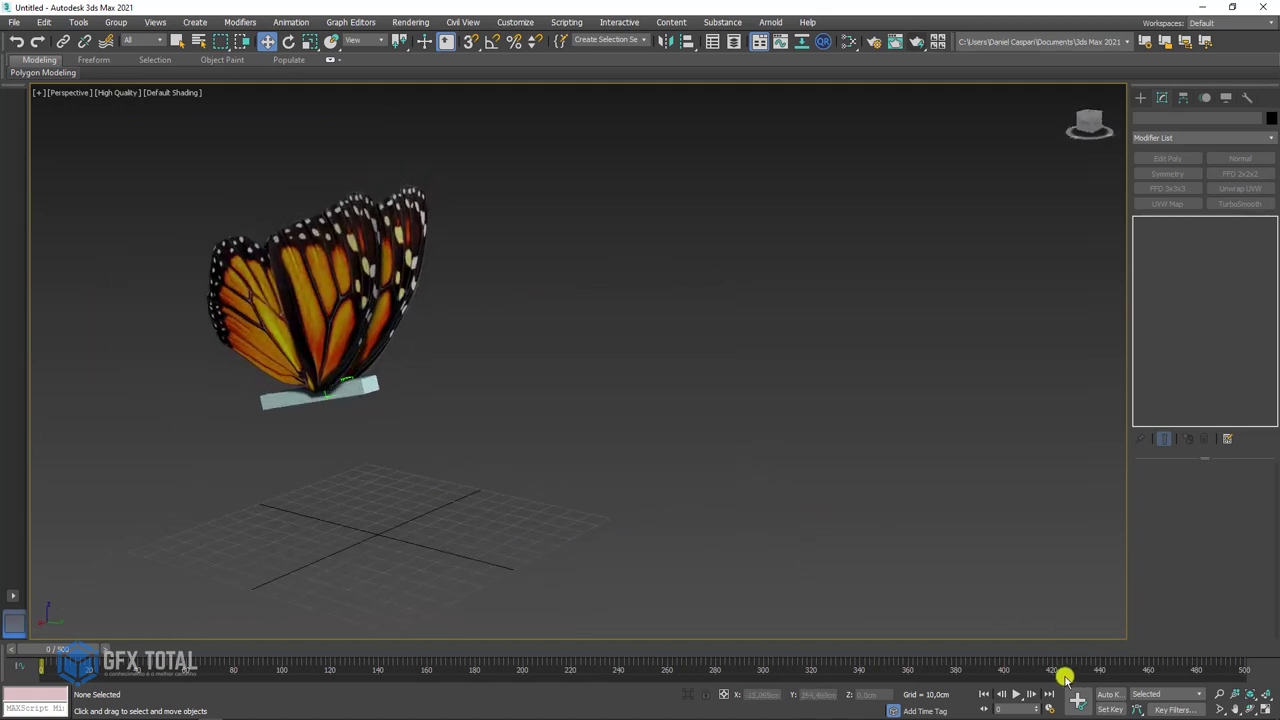
left_click(1015, 694)
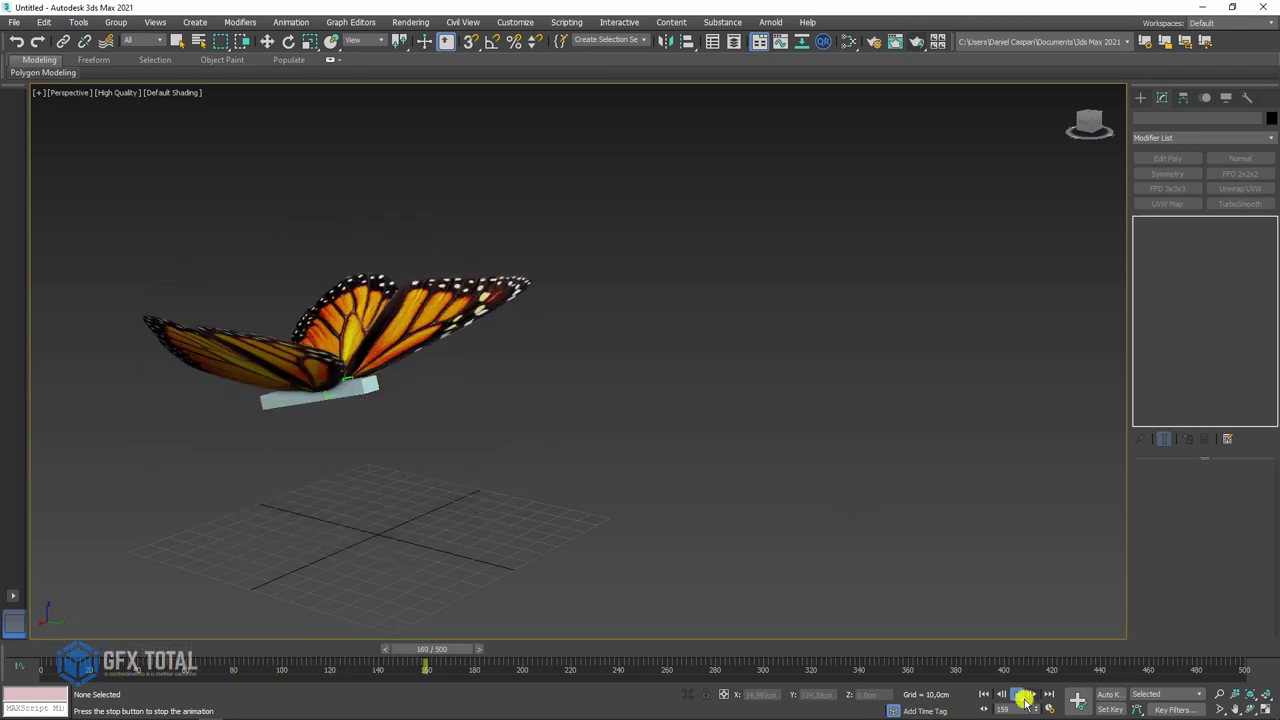
left_click(1017, 692)
Select Box001 and move the butterfly far to the left of the grid.
left_click(346, 385)
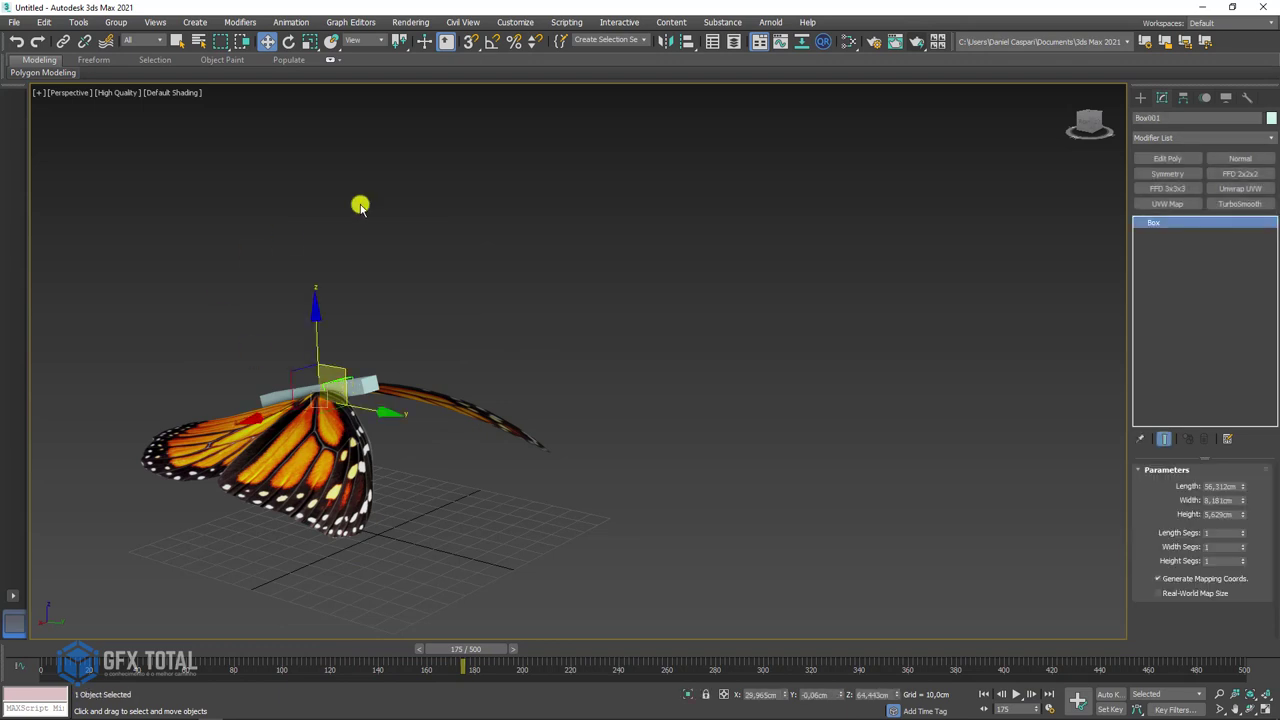
mouse_move(360, 203)
middle_mouse_down("alt")
mouse_move(400, 400)
mouse_move(370, 381)
middle_mouse_up("alt")
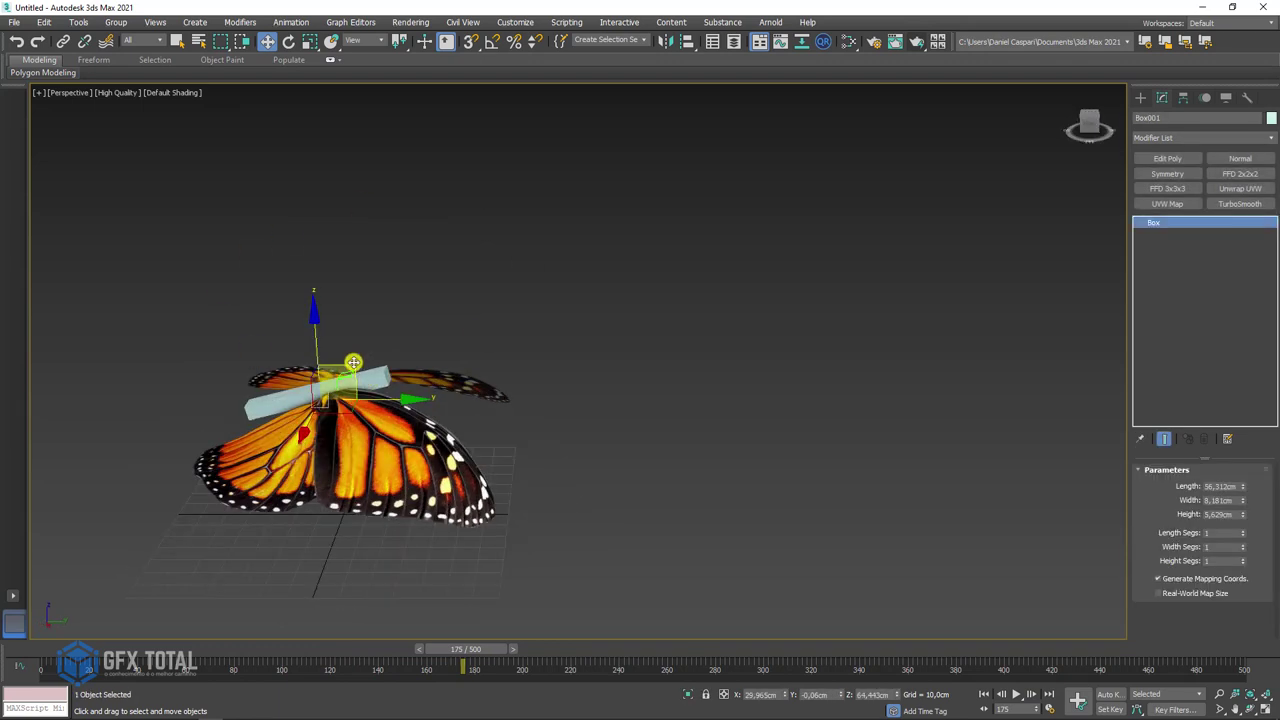
middle_click_drag(353, 362, 246, 323, "alt")
scroll(350, 399, "down", 3)
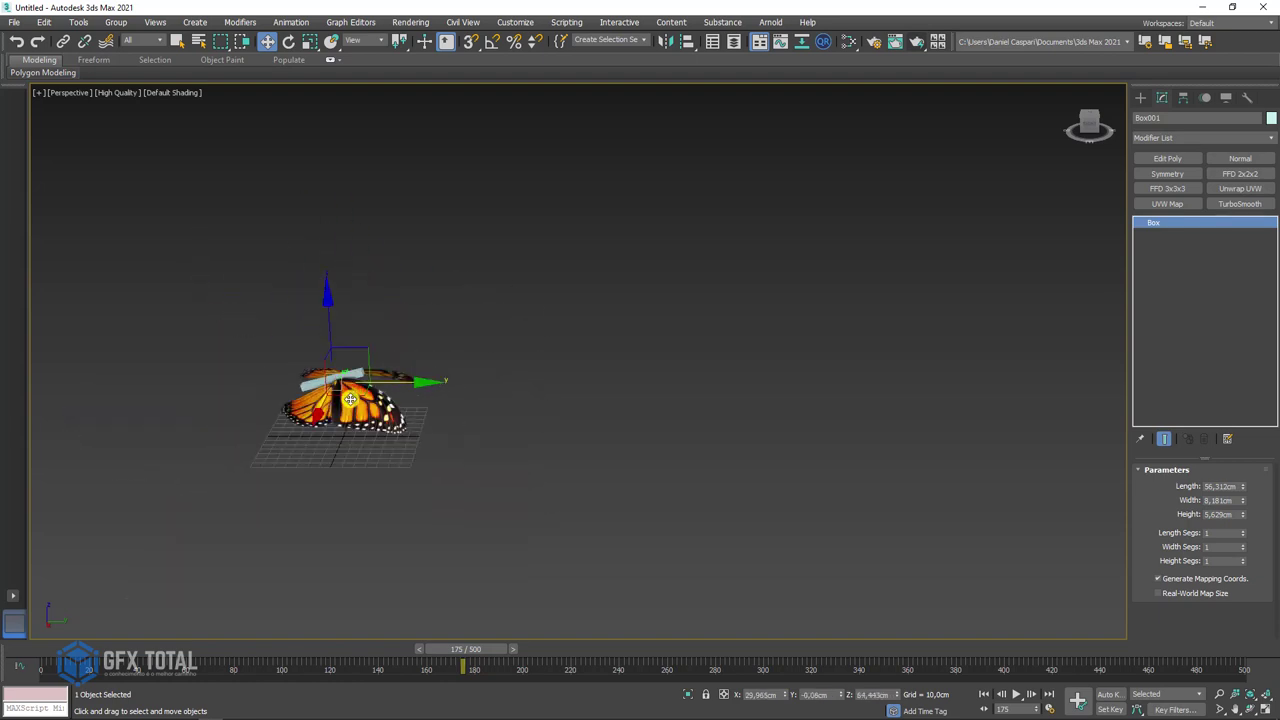
middle_click_drag(350, 399, 573, 439)
left_click_drag(573, 370, 193, 346)
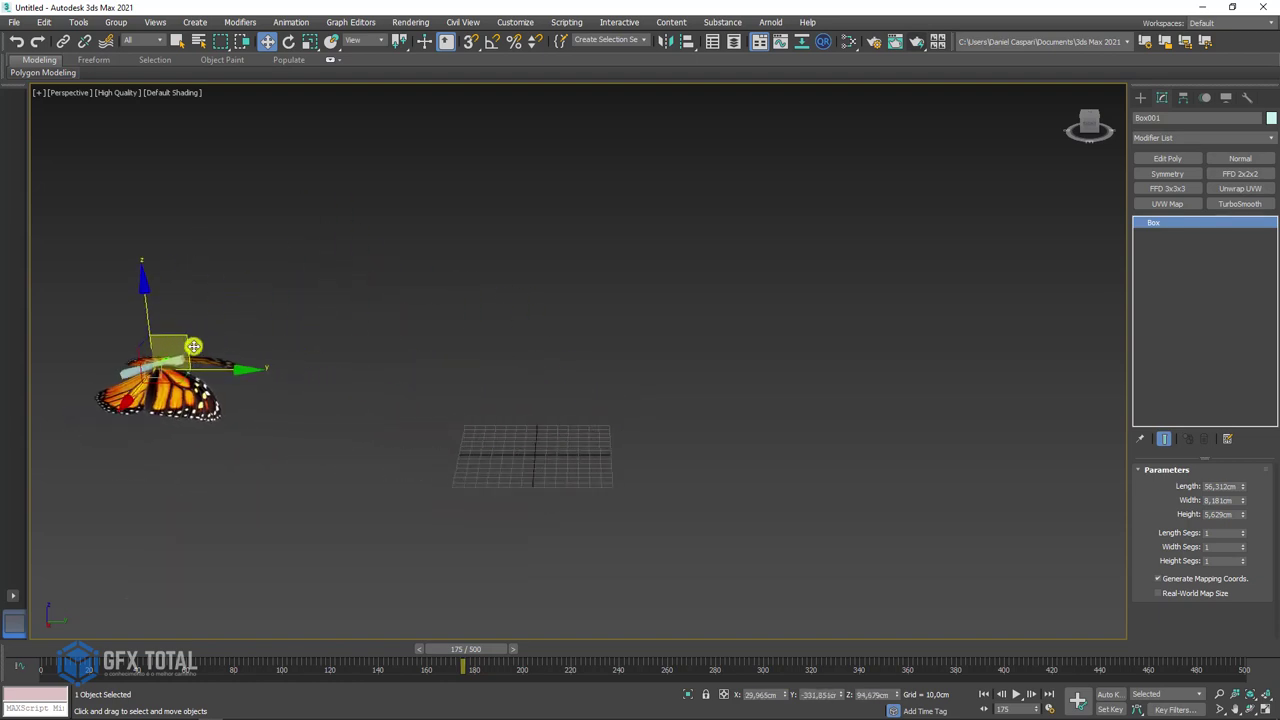
left_click(1140, 97)
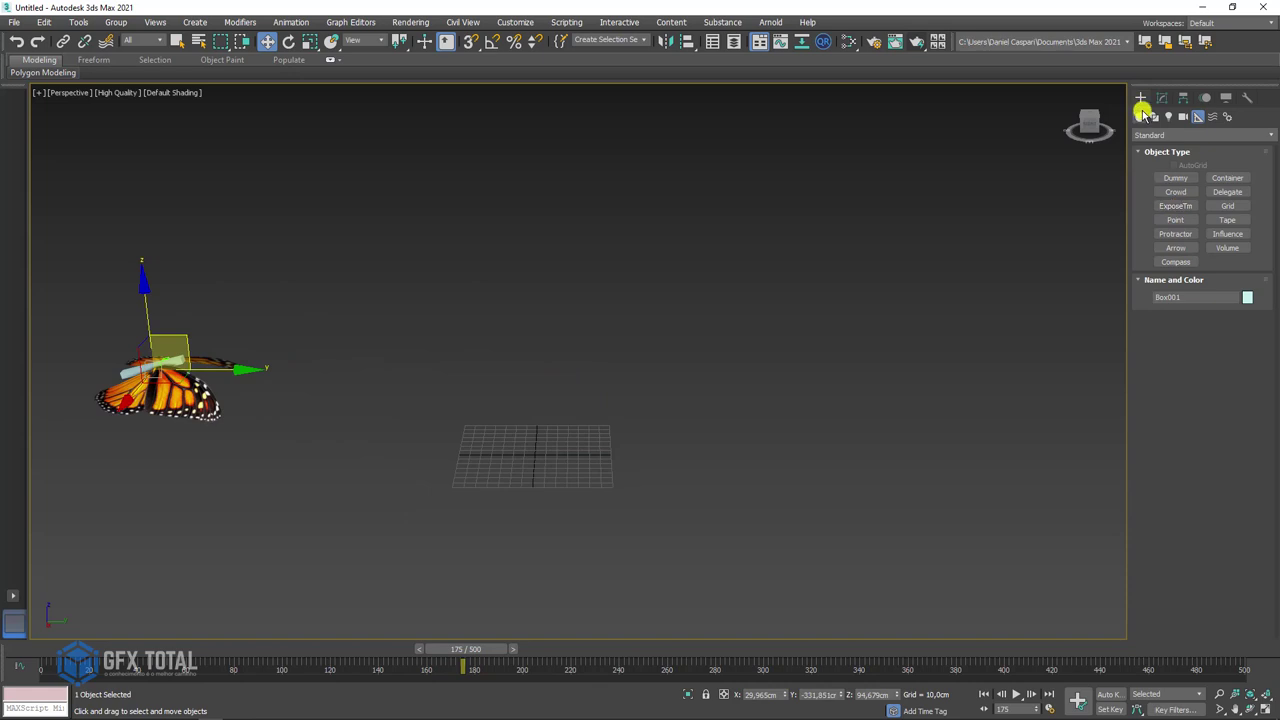
Switch the Create panel's Geometry category to Extended Primitives.
left_click(1140, 116)
middle_click_drag(931, 263, 1137, 287, "alt")
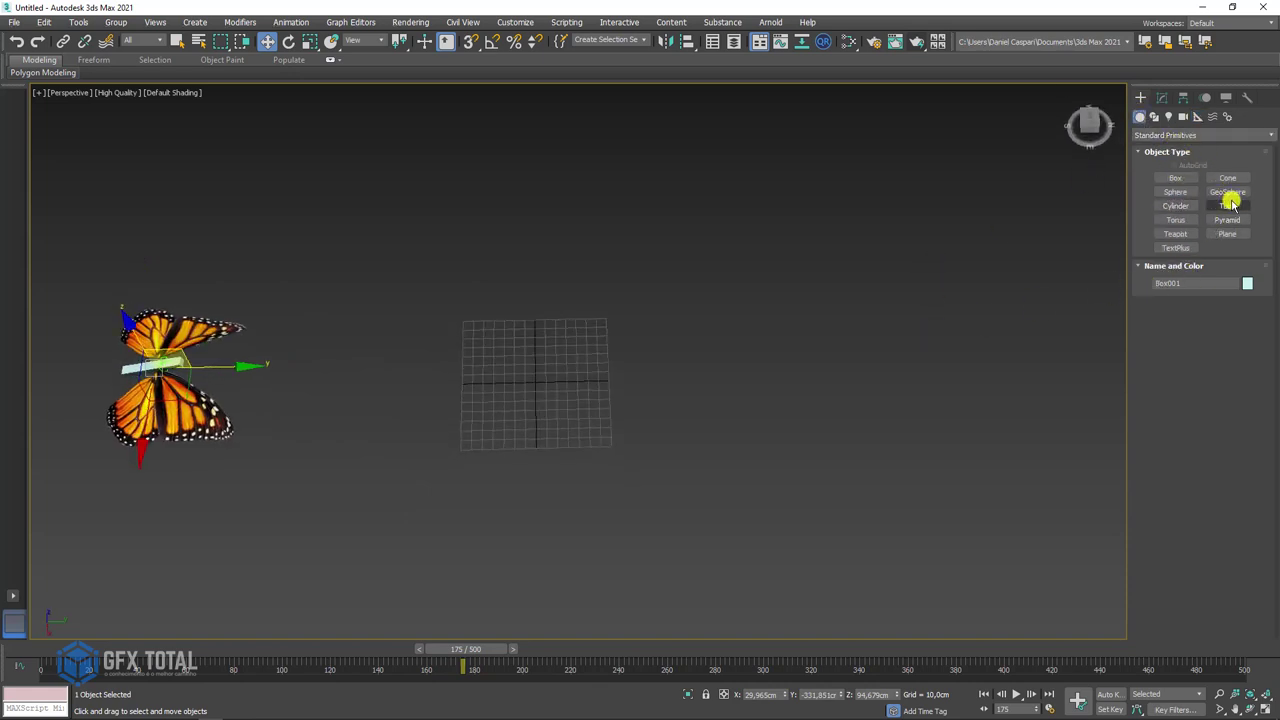
left_click(1165, 135)
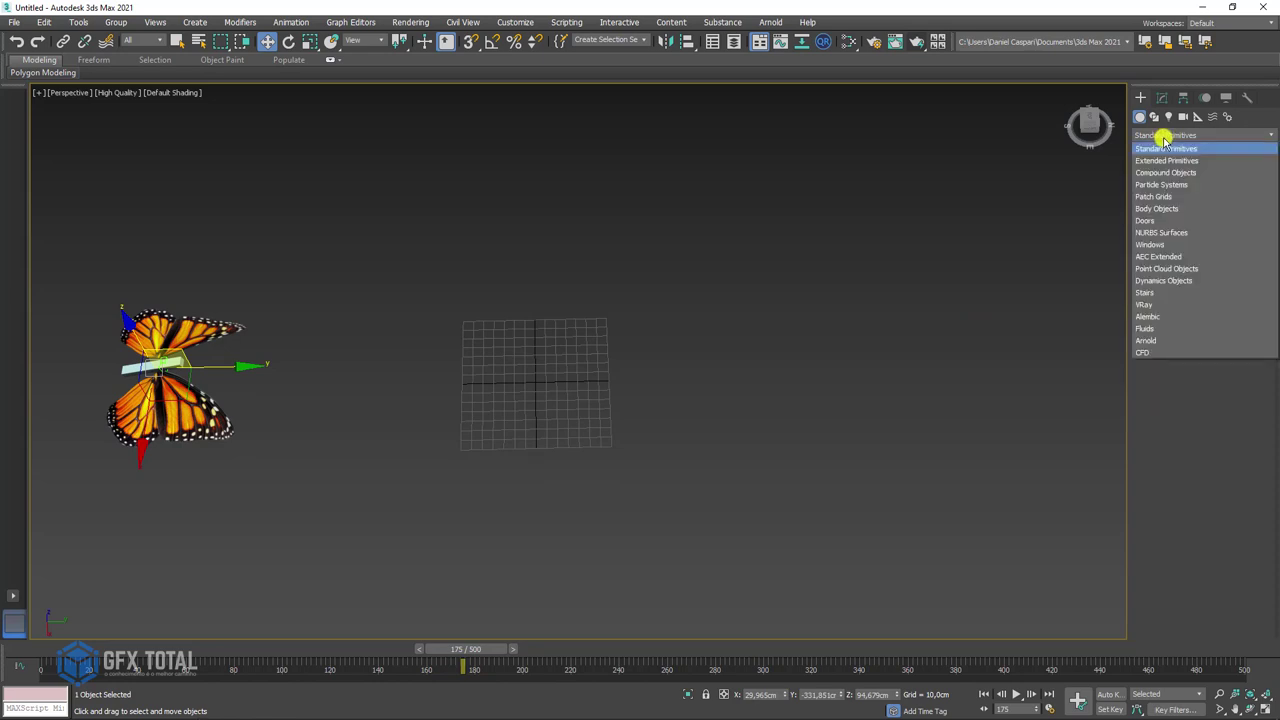
left_click(1166, 161)
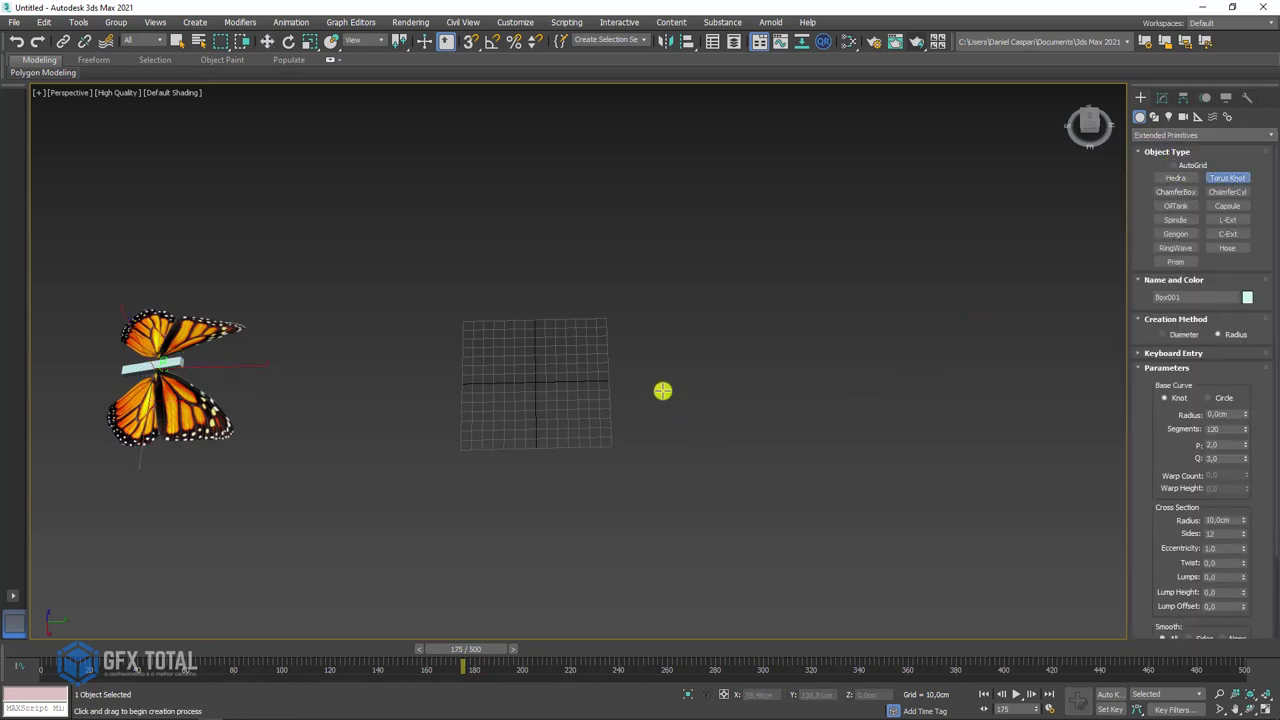
Draw a Torus Knot to the right of the grid.
left_click_drag(654, 387, 681, 383)
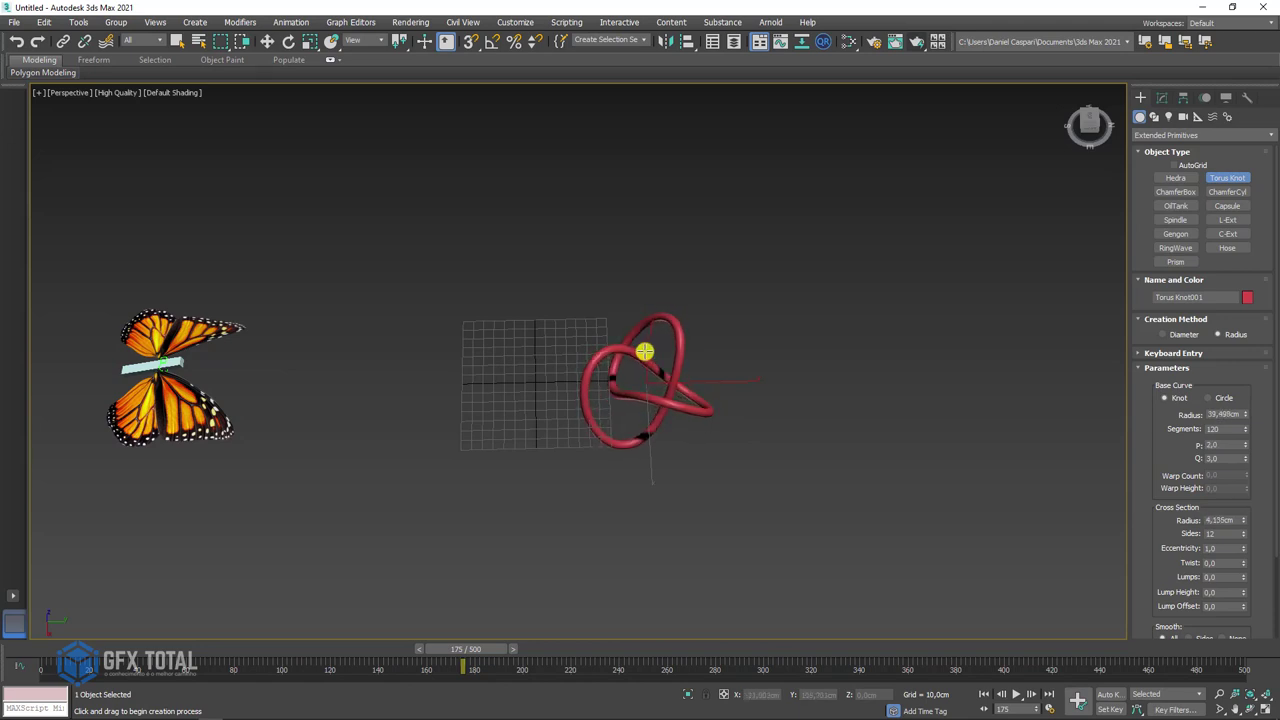
key("w")
middle_click_drag(666, 434, 670, 394, "alt")
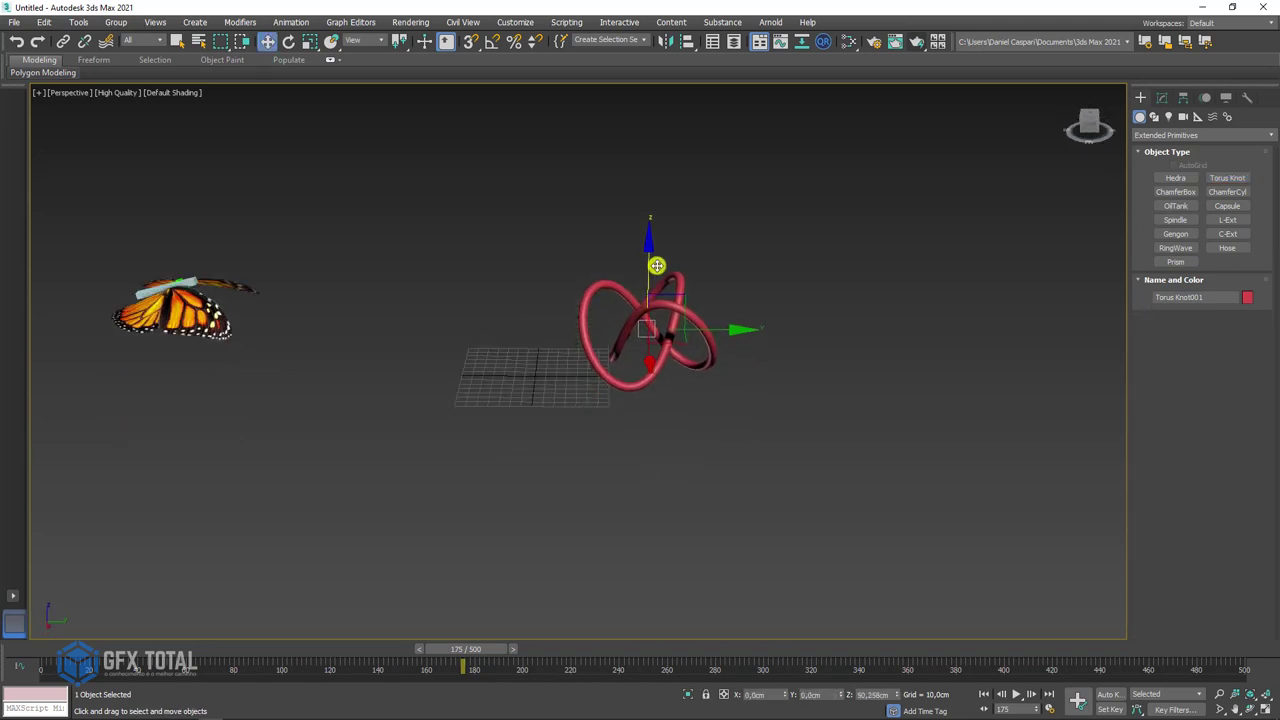
middle_click_drag(503, 314, 713, 367)
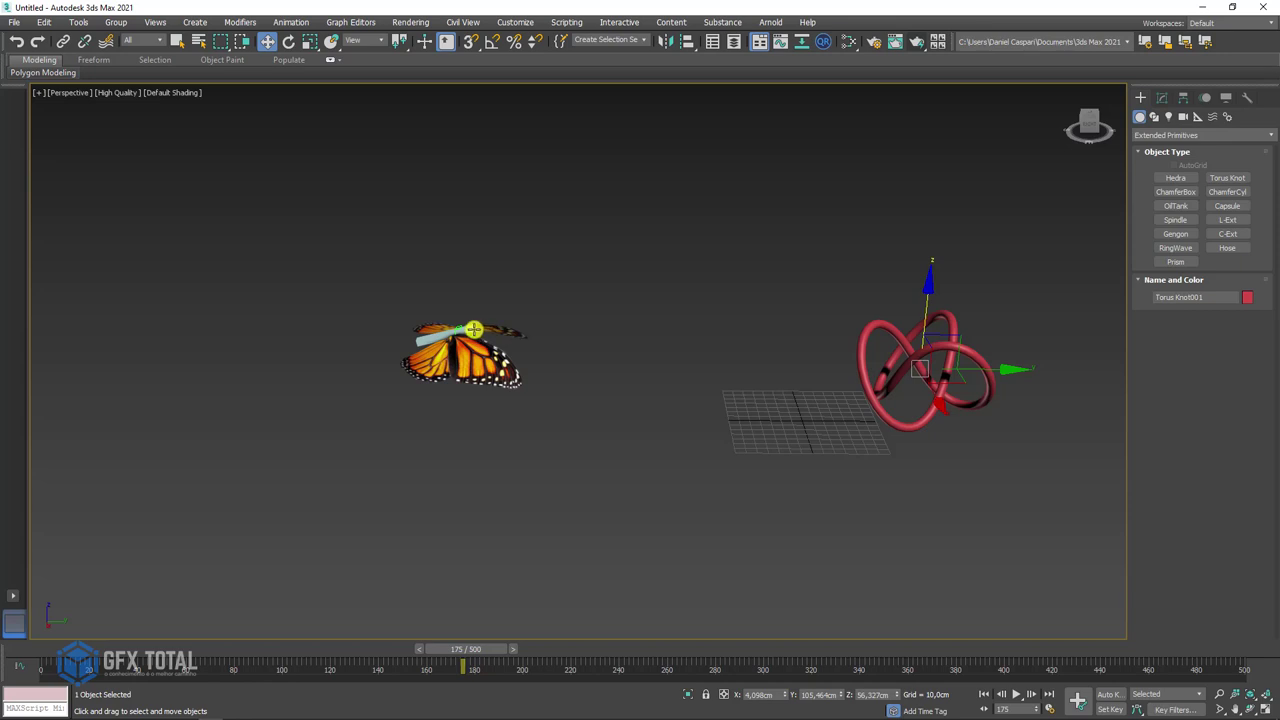
Move the butterfly farther left and return the time slider to frame 0.
left_click_drag(513, 337, 497, 601)
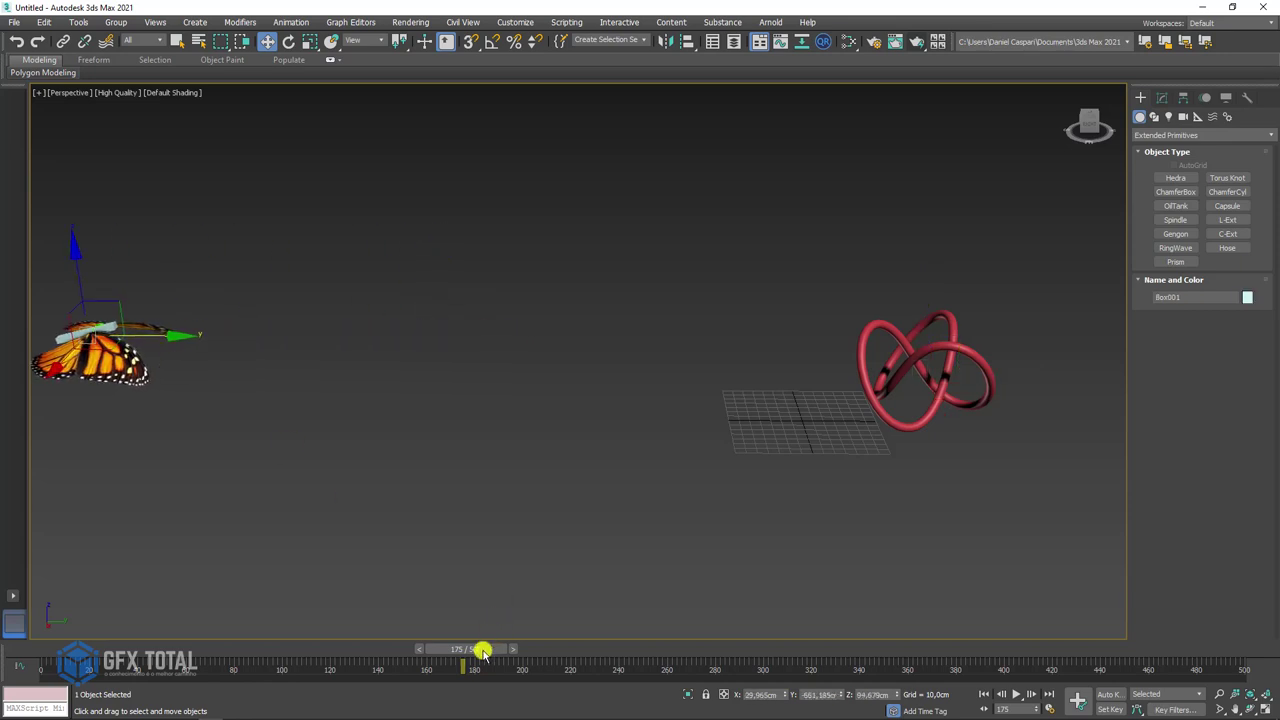
left_click_drag(483, 651, 46, 649)
mouse_move(963, 297)
middle_mouse_down("alt")
mouse_move(897, 371)
mouse_move(981, 385)
mouse_move(1010, 443)
middle_mouse_up("alt")
With Auto Key on at frame 279, move the butterfly onto the torus knot.
left_click(1110, 694)
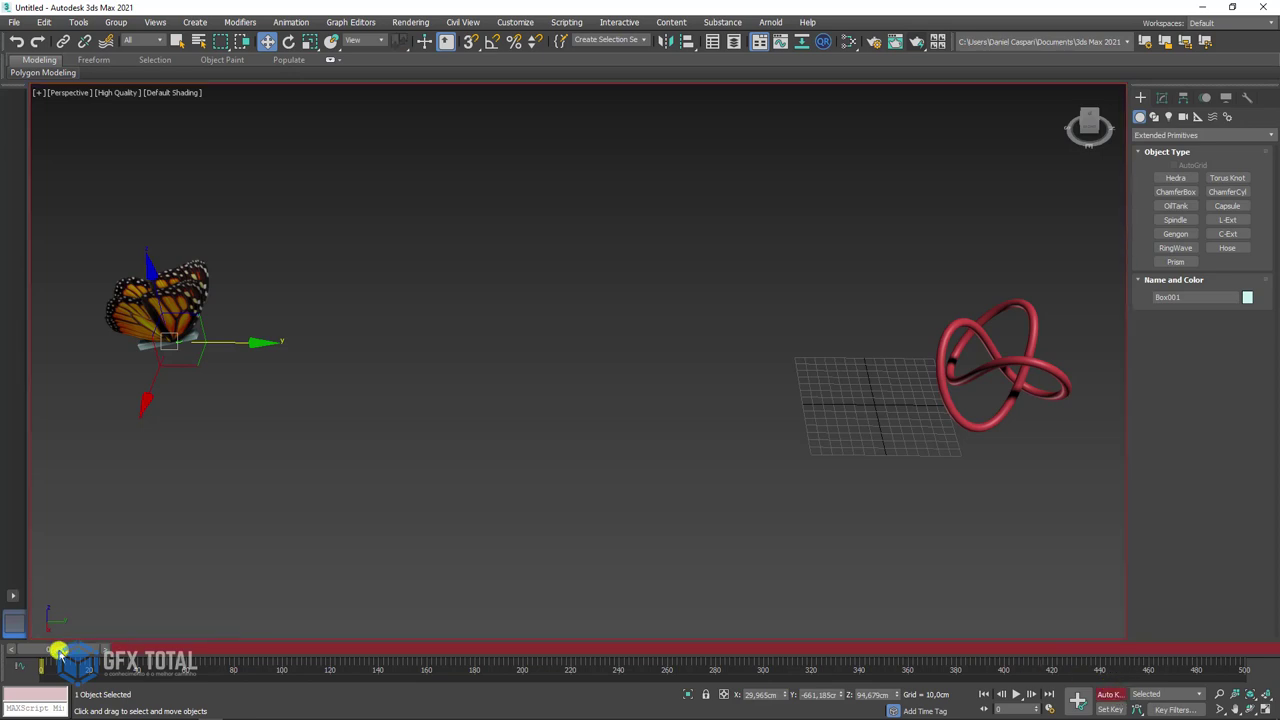
left_click_drag(58, 650, 711, 638)
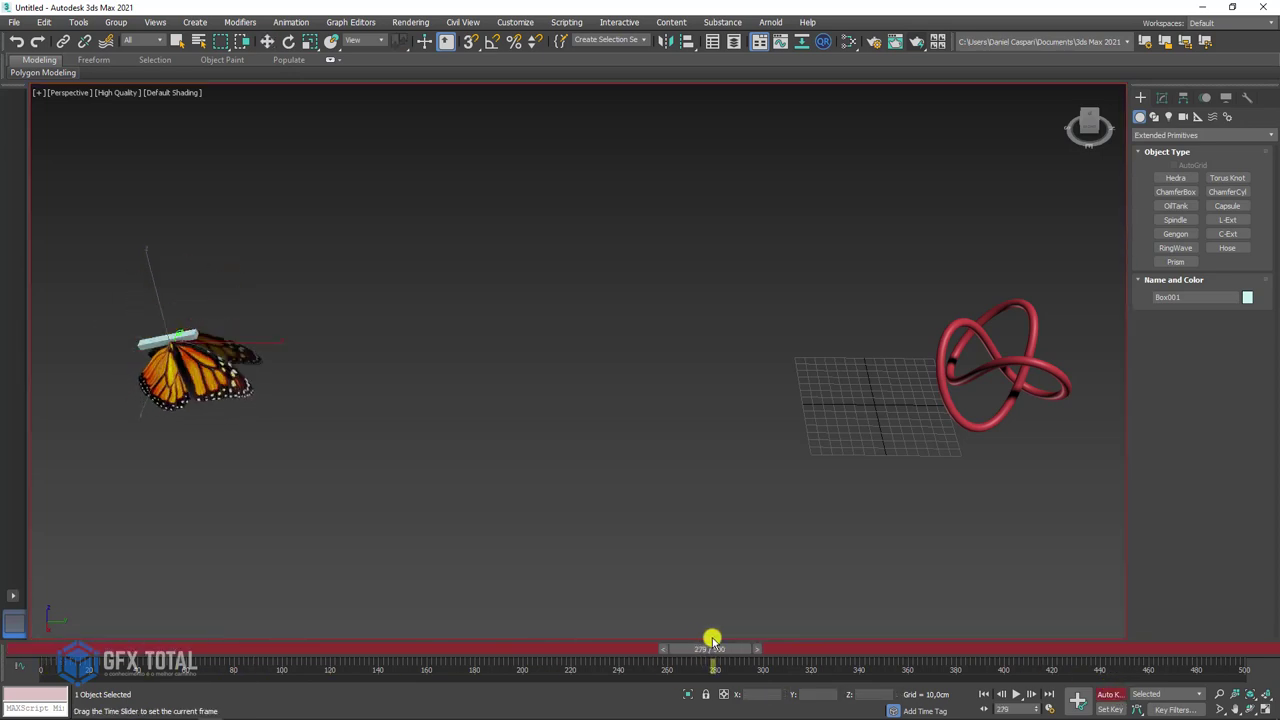
key("w")
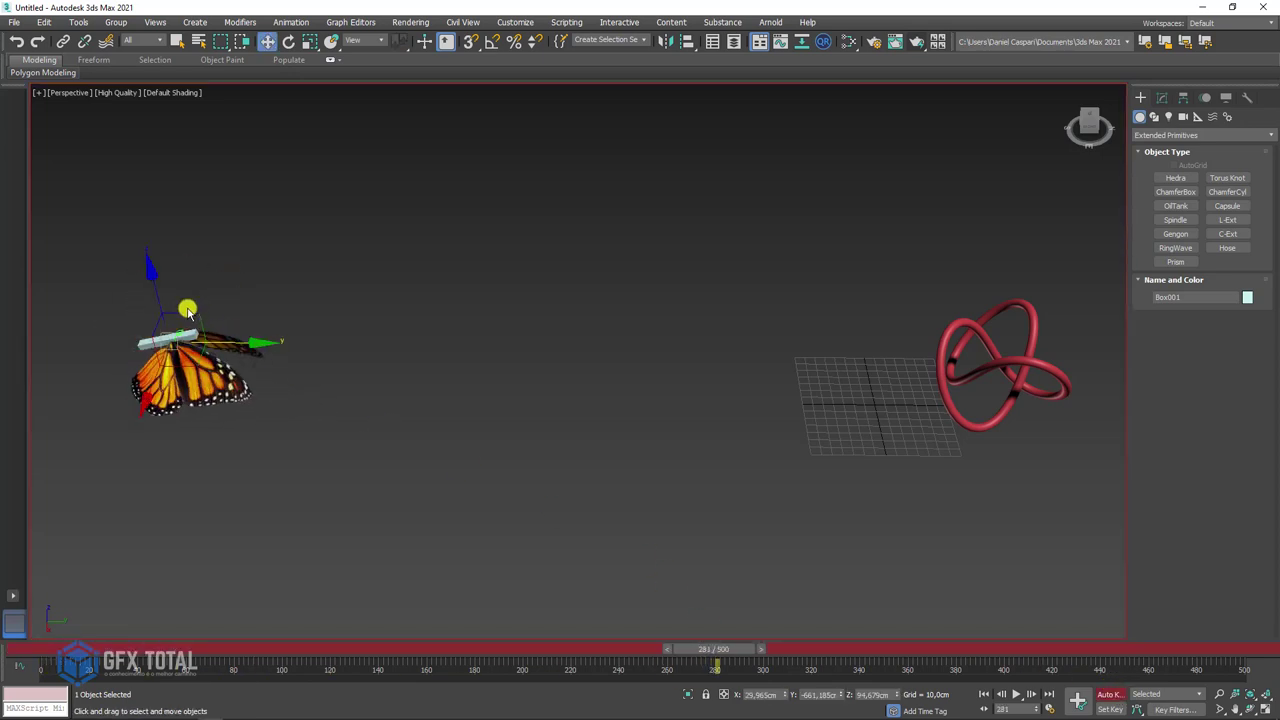
mouse_move(187, 310)
left_mouse_down()
mouse_move(194, 320)
mouse_move(971, 225)
mouse_move(994, 263)
mouse_move(949, 288)
left_mouse_up()
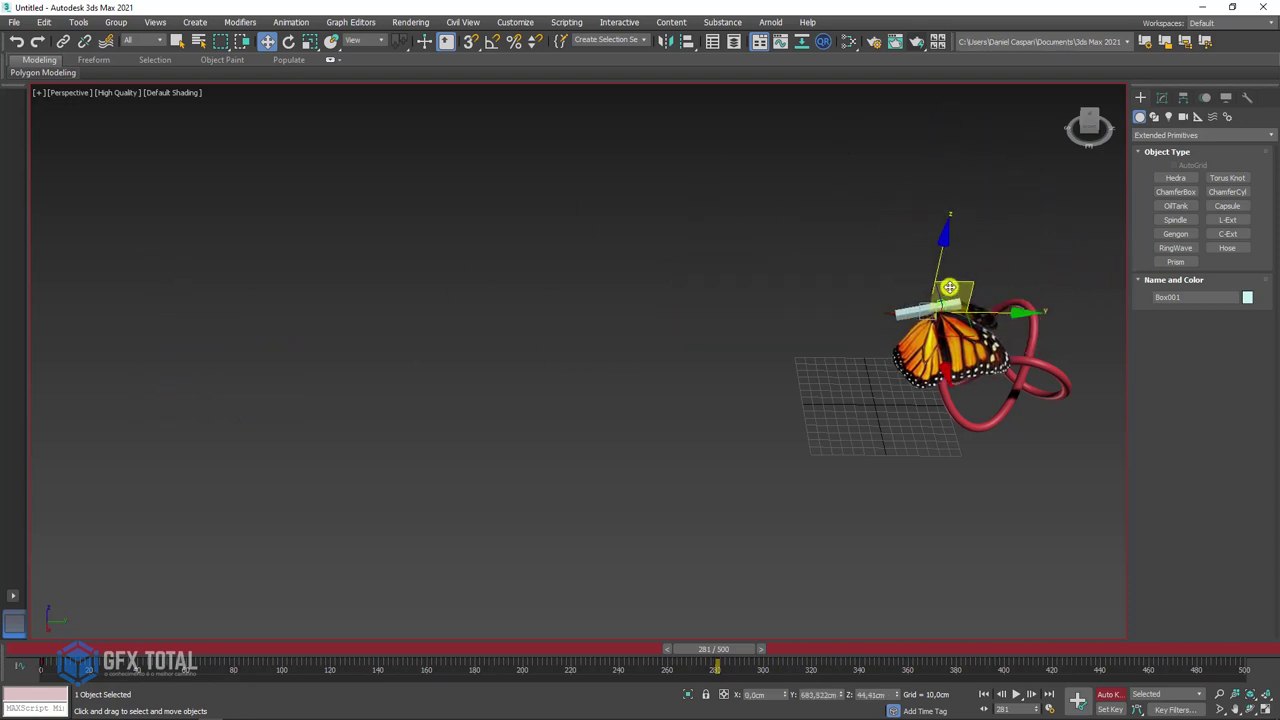
Delete the red torus knot, leaving the butterfly in place.
mouse_move(949, 288)
middle_mouse_down("alt")
mouse_move(960, 314)
mouse_move(1023, 329)
mouse_move(934, 366)
mouse_move(1007, 345)
mouse_move(1029, 311)
mouse_move(913, 259)
middle_mouse_up("alt")
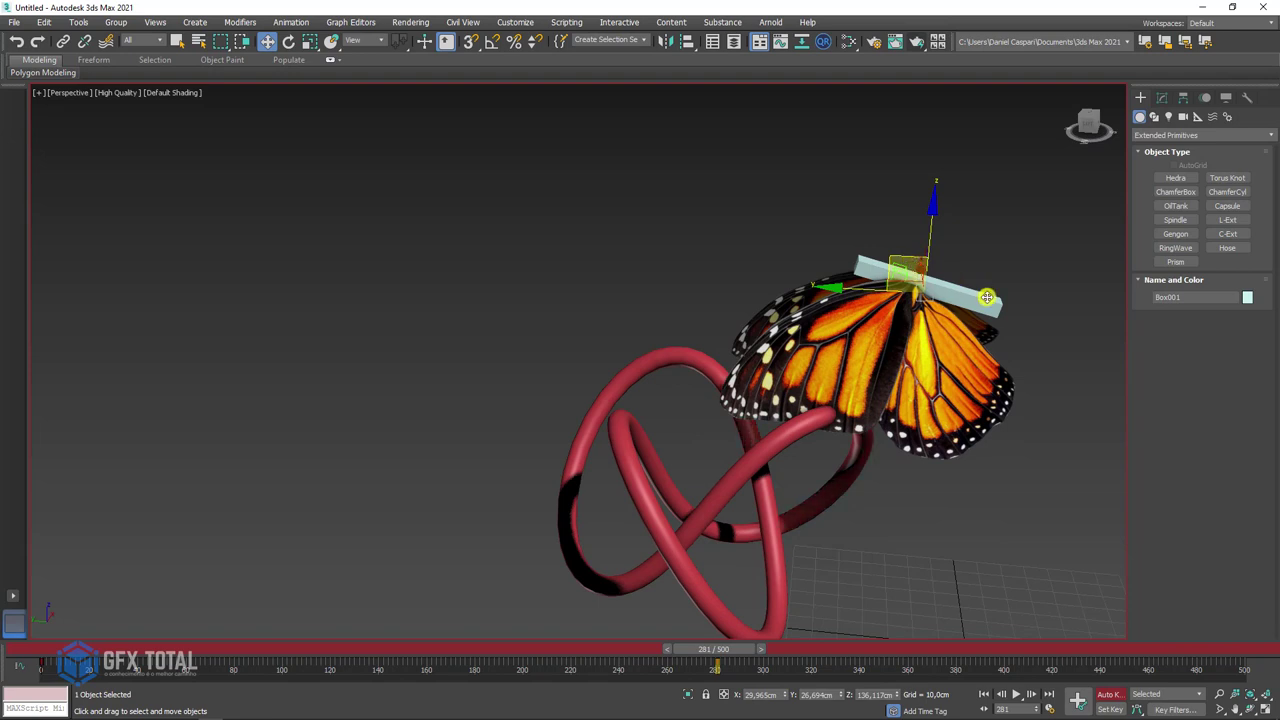
mouse_move(987, 297)
middle_mouse_down("alt")
mouse_move(860, 291)
mouse_move(911, 313)
middle_mouse_up("alt")
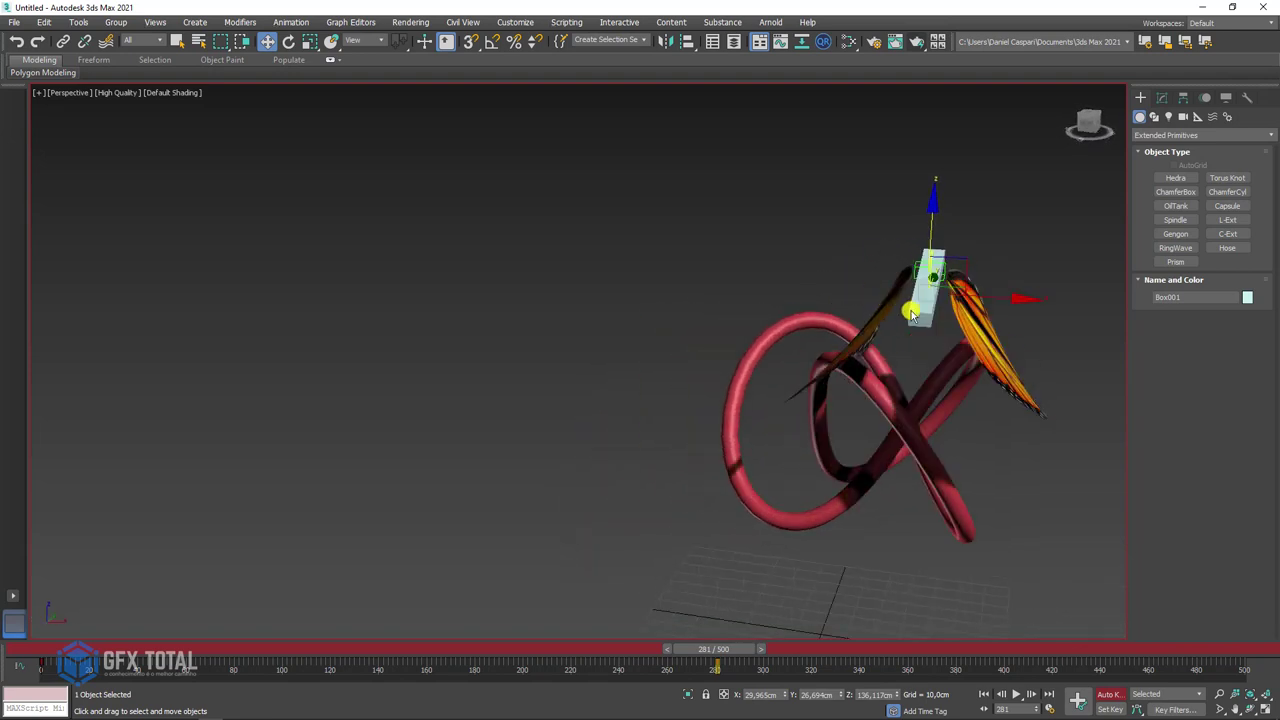
left_click(900, 419)
key("Delete")
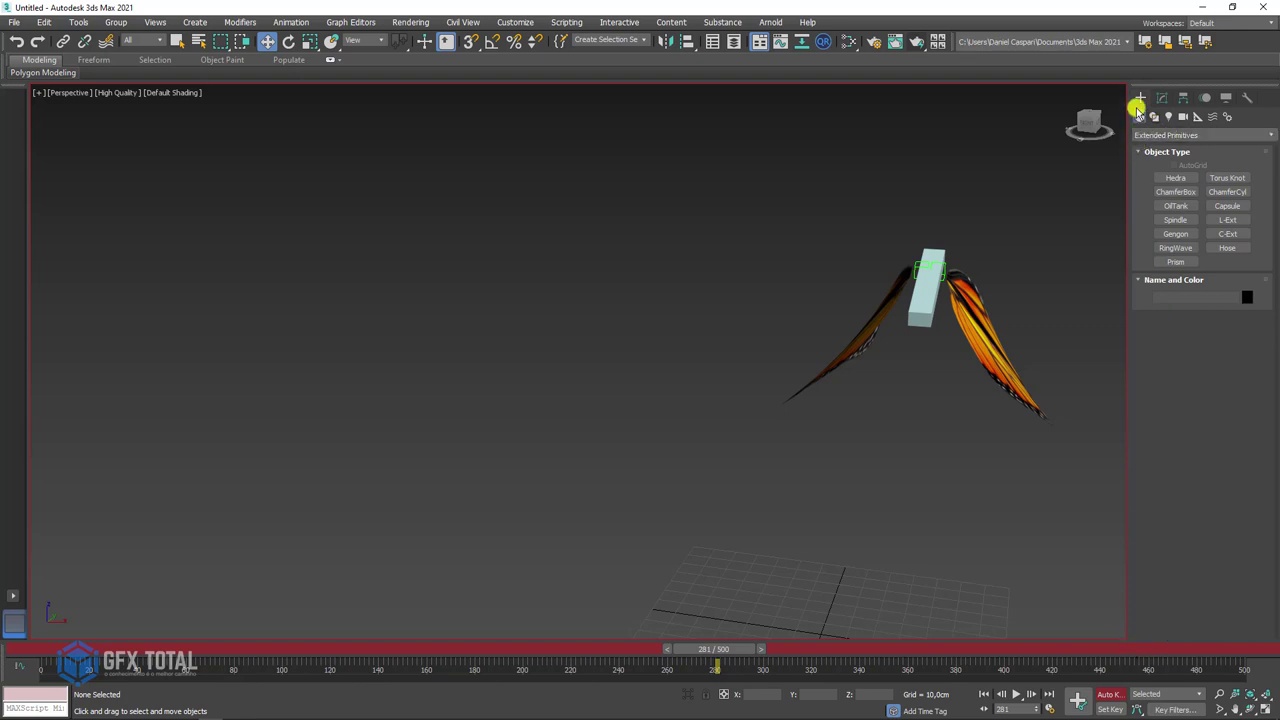
Create a thin Standard Primitives Cylinder below the butterfly.
left_click(1158, 138)
left_click(1158, 148)
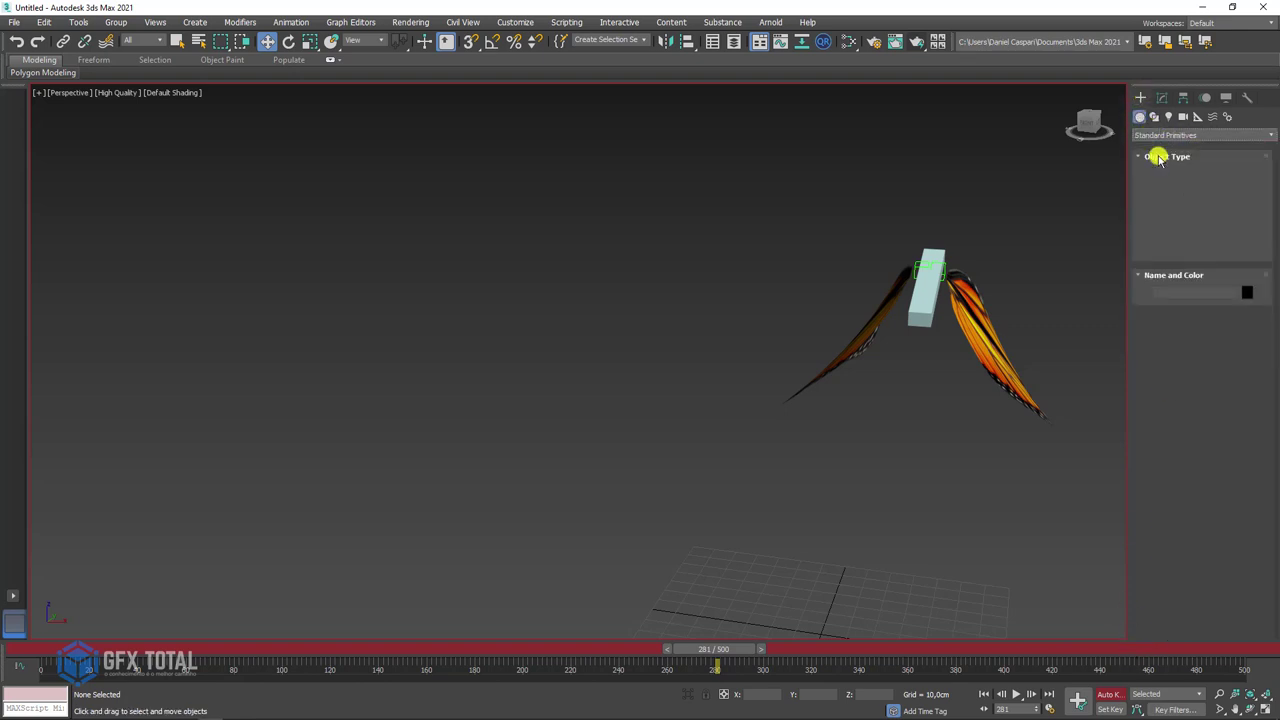
left_click(1177, 206)
mouse_move(989, 371)
middle_mouse_down("alt")
mouse_move(849, 383)
mouse_move(751, 442)
middle_mouse_up("alt")
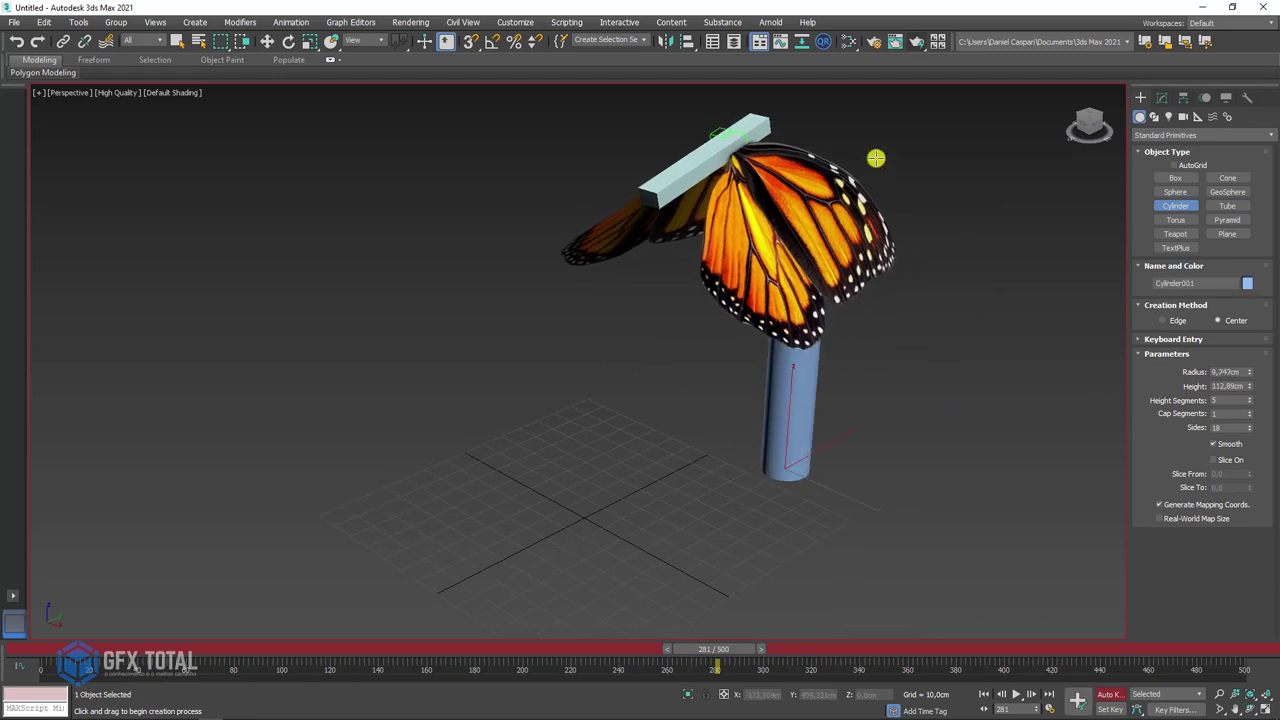
left_click(893, 121)
Look around the new cylinder and move the time slider back to frame 152.
key("w")
mouse_move(914, 169)
middle_mouse_down("alt")
mouse_move(837, 254)
mouse_move(718, 273)
mouse_move(613, 238)
mouse_move(809, 177)
mouse_move(863, 214)
mouse_move(785, 209)
mouse_move(808, 192)
mouse_move(826, 209)
mouse_move(785, 195)
middle_mouse_up("alt")
scroll(707, 248, "up", 4)
key("e")
key("w")
scroll(785, 195, "down", 5)
left_click_drag(727, 643, 357, 636)
Key the butterfly up-left at frame 199, lower at frame 117, higher at frame 50.
scroll(561, 400, "down", 5)
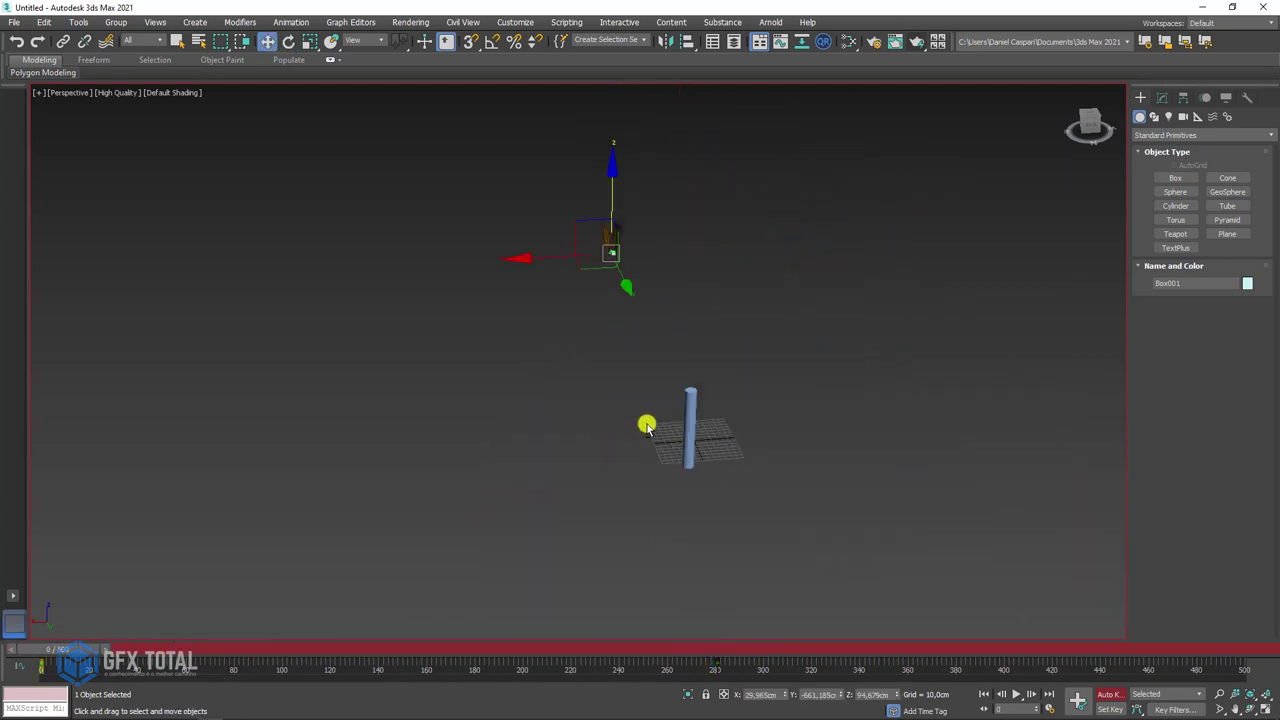
mouse_move(646, 423)
middle_mouse_down("alt")
mouse_move(723, 346)
mouse_move(541, 494)
middle_mouse_up("alt")
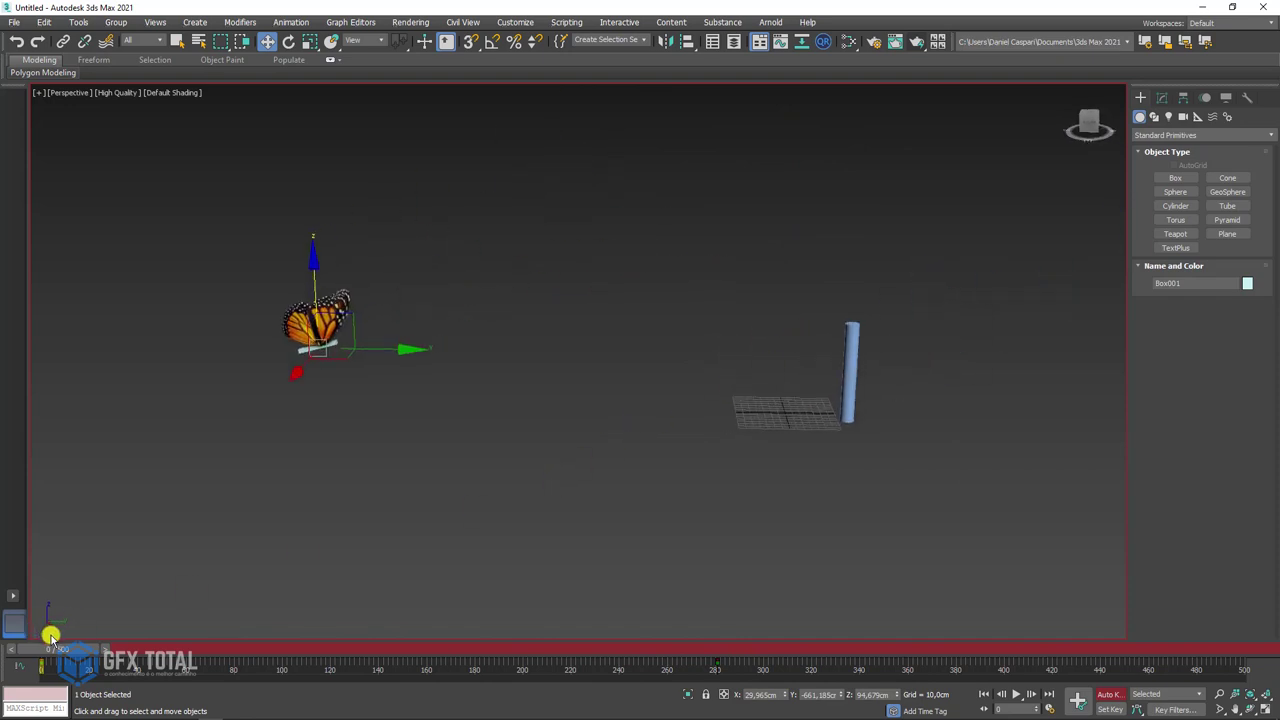
left_click_drag(68, 648, 540, 645)
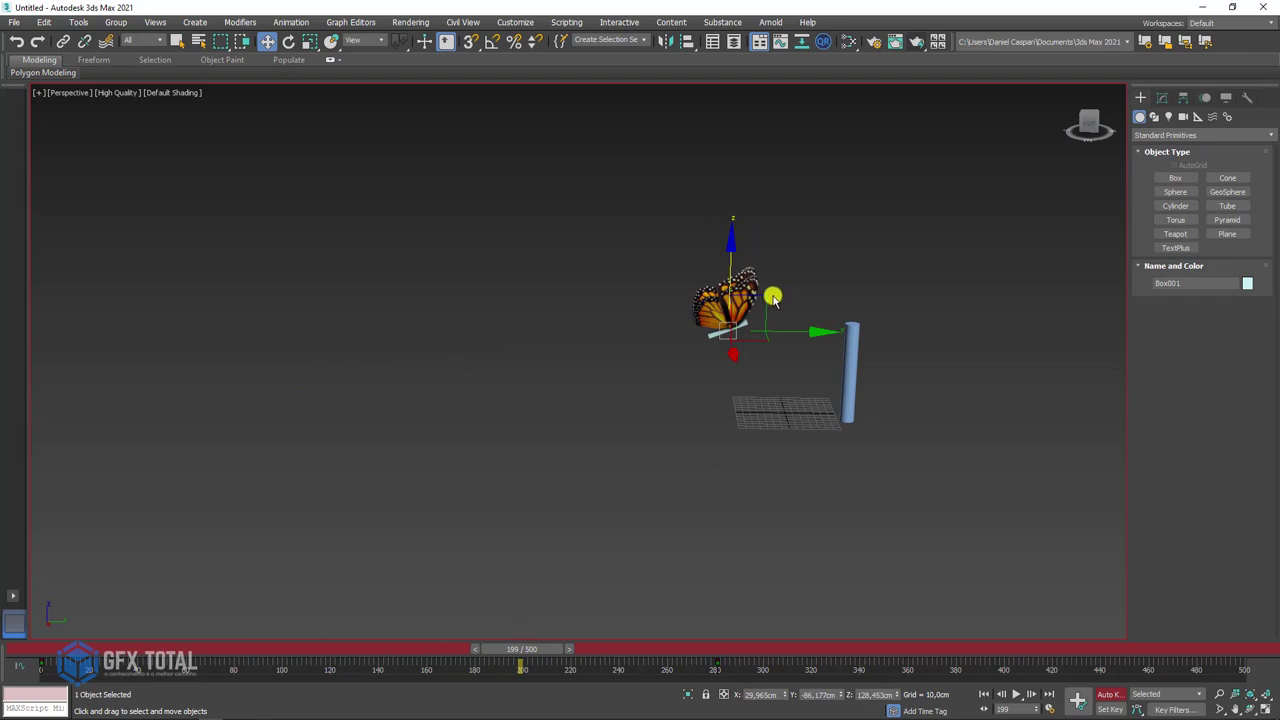
left_click_drag(773, 297, 745, 244)
left_click_drag(533, 655, 342, 651)
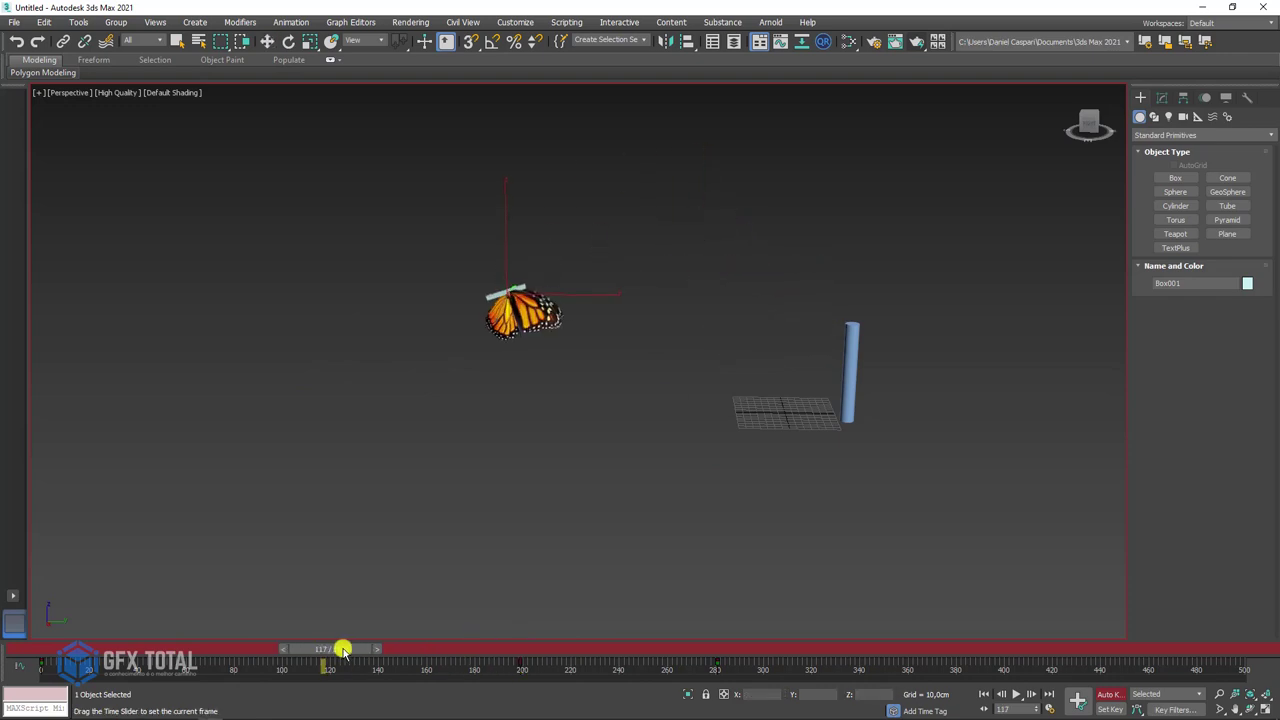
left_click_drag(541, 263, 548, 333)
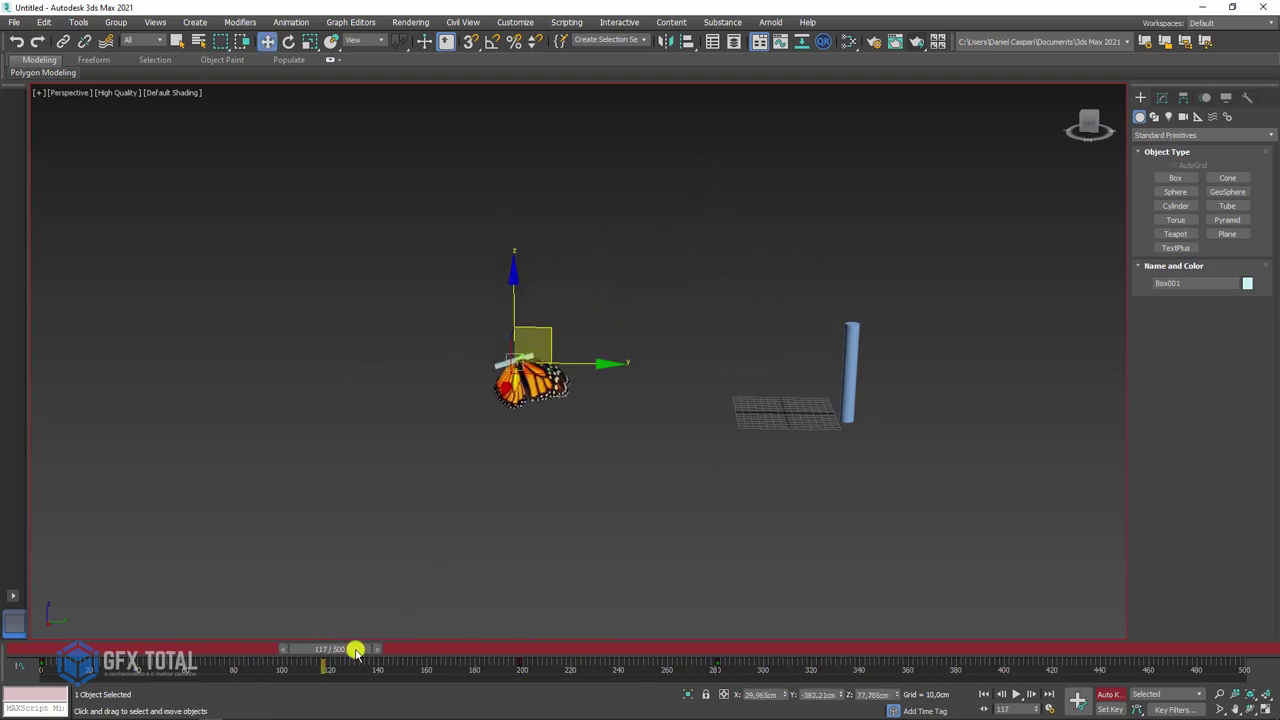
left_click_drag(355, 651, 180, 651)
left_click_drag(404, 319, 382, 299)
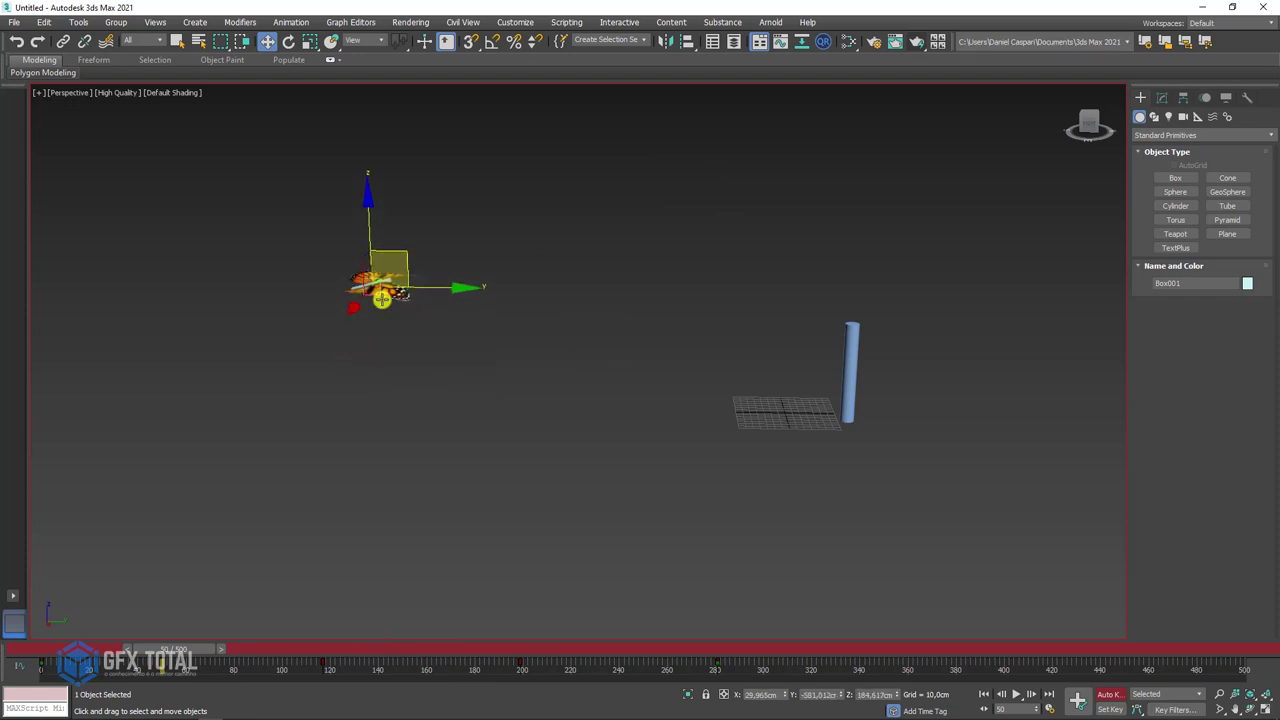
Key the butterfly lower at frame 161, higher at 86, slightly lower at 19.
left_click_drag(172, 652, 920, 650)
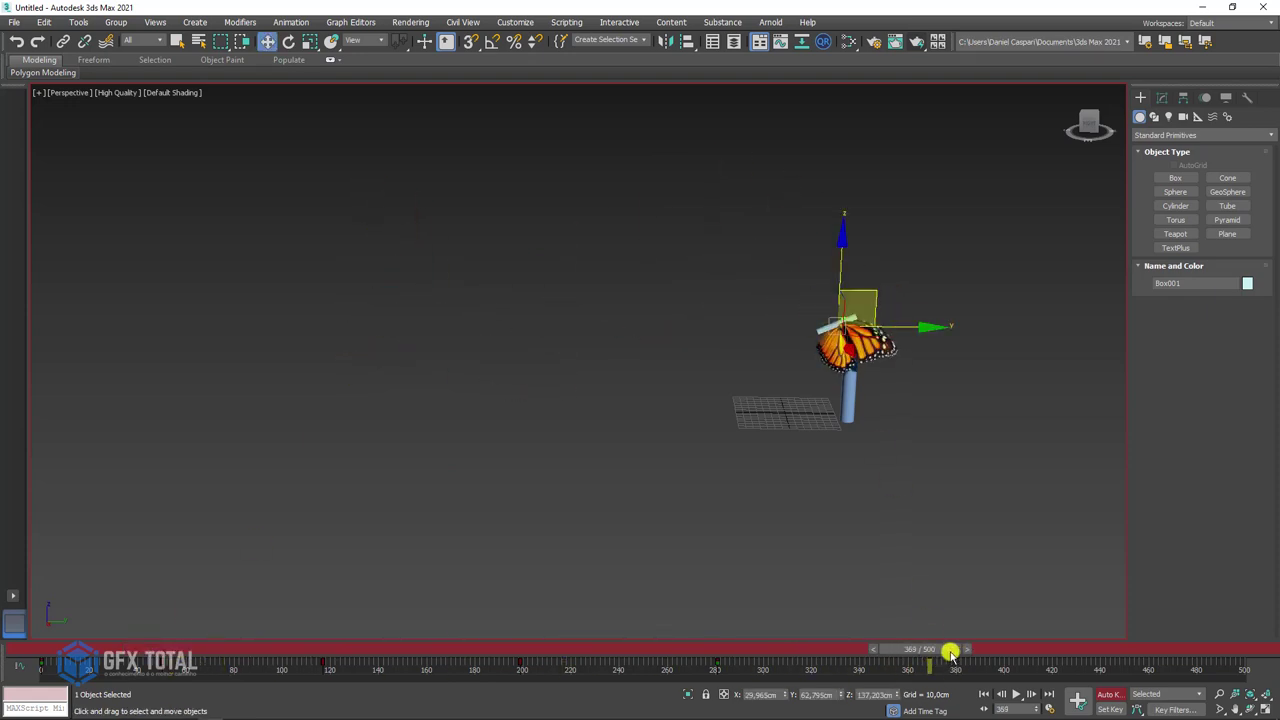
left_click_drag(950, 651, 625, 649)
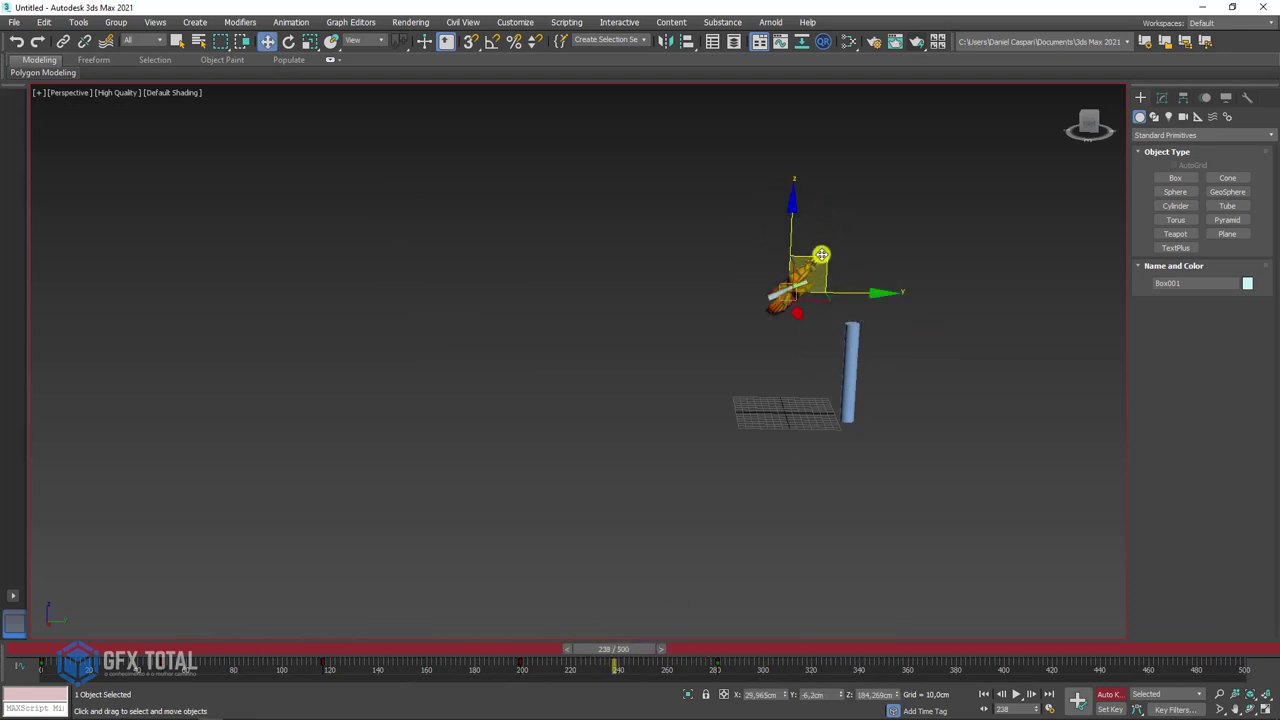
left_click_drag(629, 650, 450, 650)
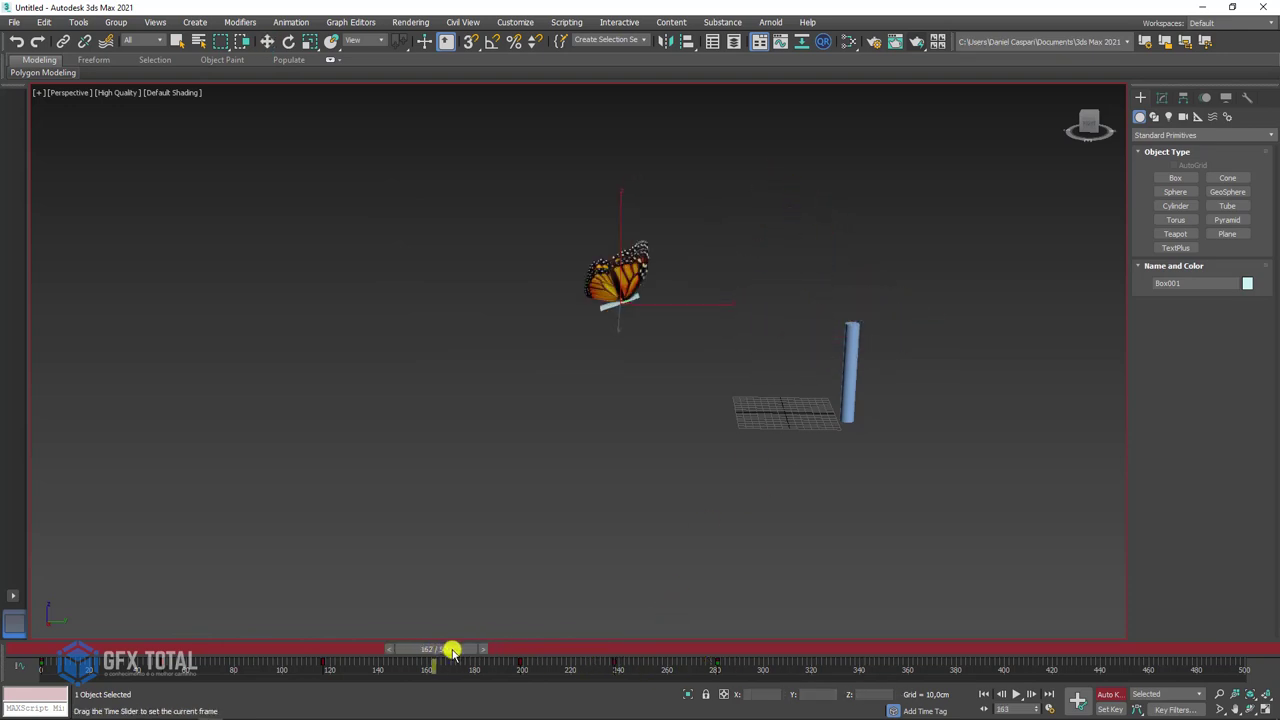
left_click_drag(650, 272, 647, 370)
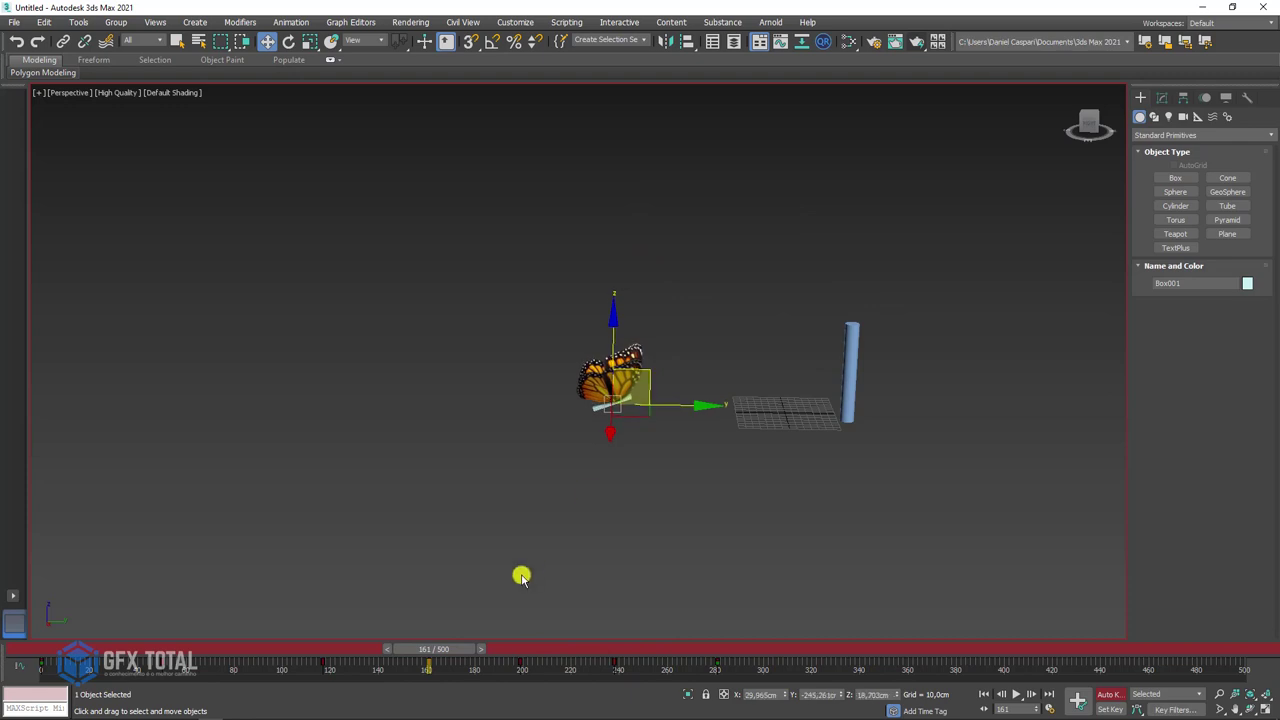
left_click_drag(433, 649, 289, 648)
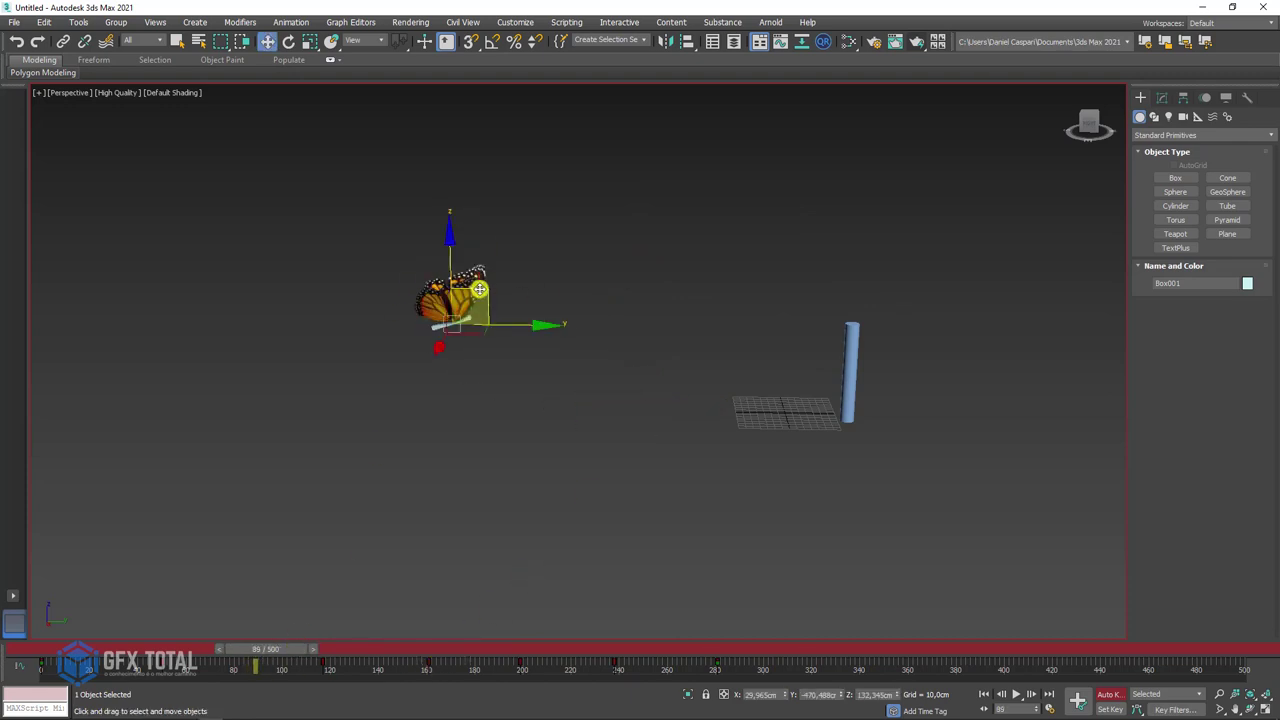
left_click_drag(480, 289, 472, 226)
left_click_drag(268, 649, 102, 649)
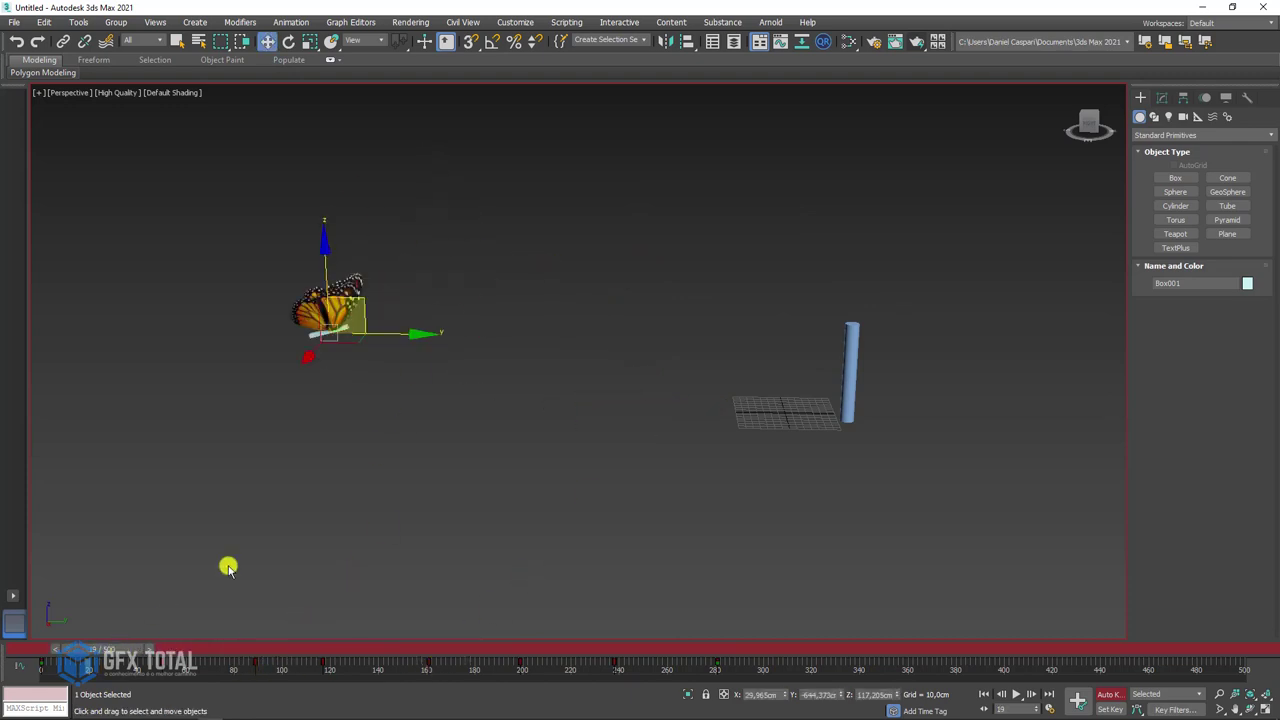
mouse_move(370, 300)
left_mouse_down()
mouse_move(362, 331)
mouse_move(368, 302)
left_mouse_up()
left_click(241, 603)
mouse_move(571, 474)
middle_mouse_down("alt")
mouse_move(334, 449)
mouse_move(800, 400)
mouse_move(475, 374)
mouse_move(360, 344)
middle_mouse_up("alt")
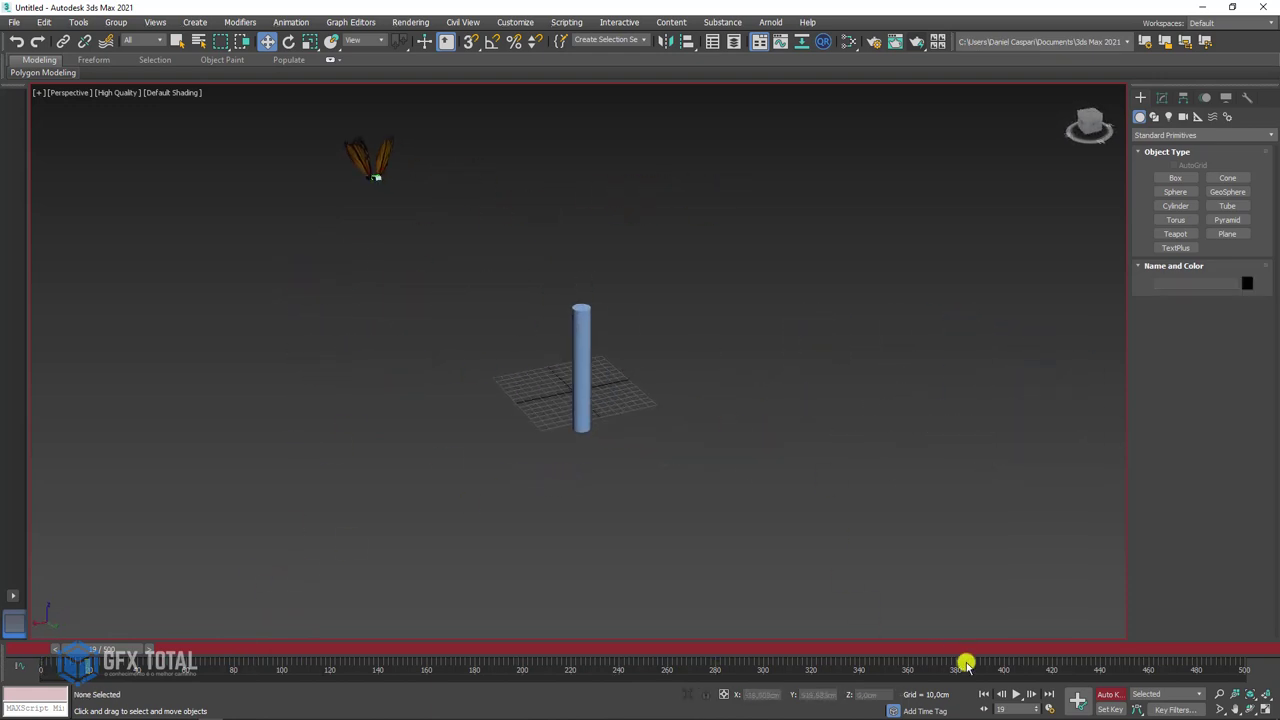
Turn off Auto Key and reframe the view around the cylinder.
left_click(1106, 694)
scroll(700, 437, "up", 3)
scroll(667, 437, "up", 2)
scroll(672, 418, "down", 2)
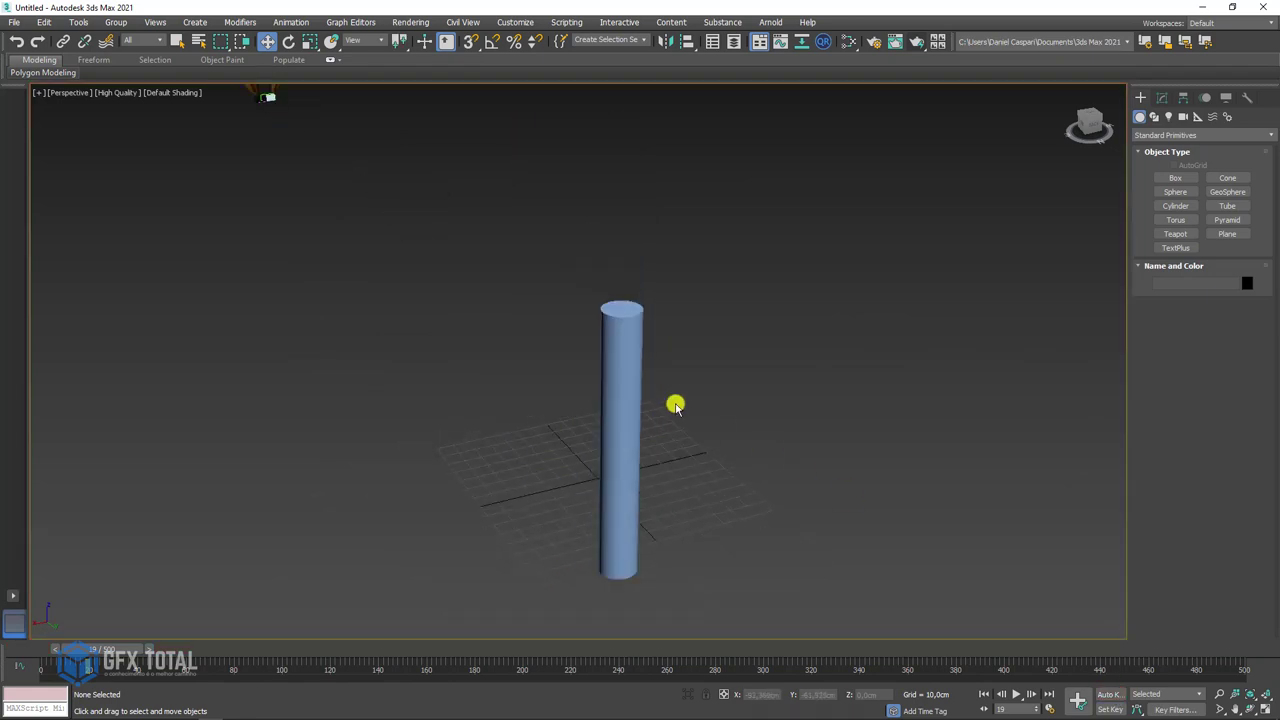
mouse_move(676, 405)
middle_mouse_down("alt")
mouse_move(671, 391)
mouse_move(737, 380)
mouse_move(723, 371)
mouse_move(718, 418)
middle_mouse_up("alt")
middle_click_drag(446, 360, 443, 296, "alt")
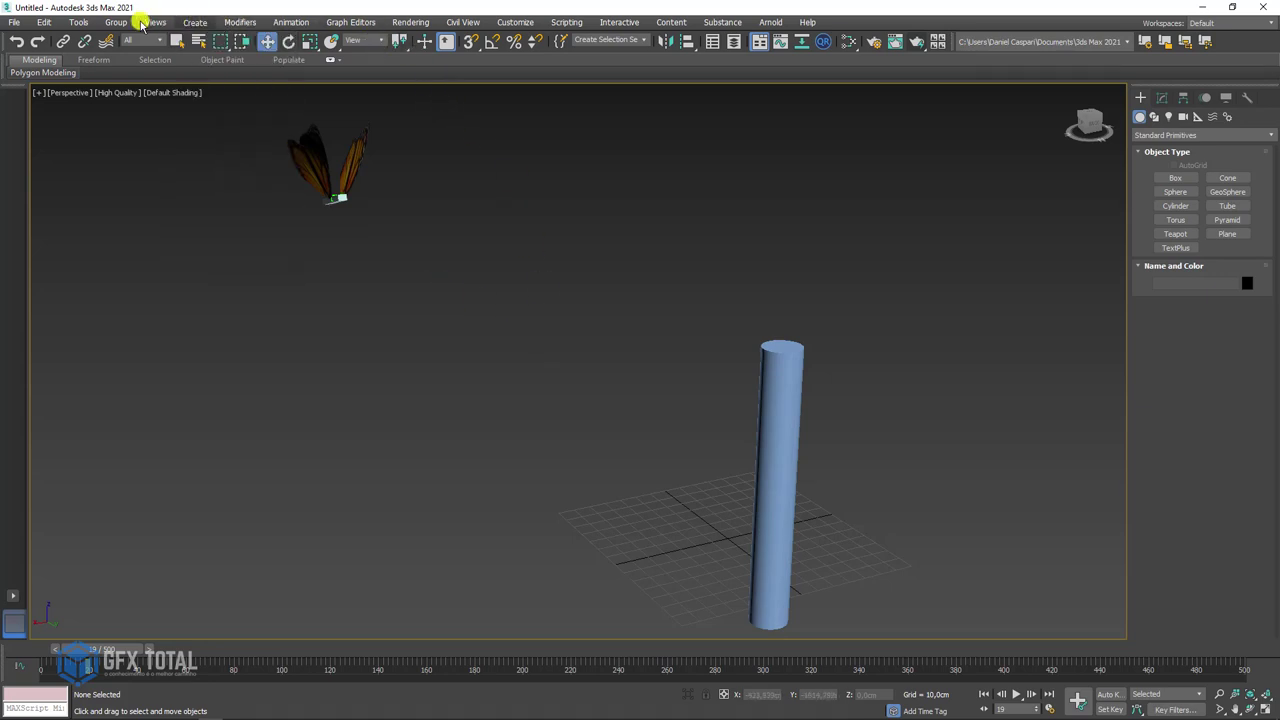
Set the viewport background to Environment Background.
left_click(152, 24)
mouse_move(192, 314)
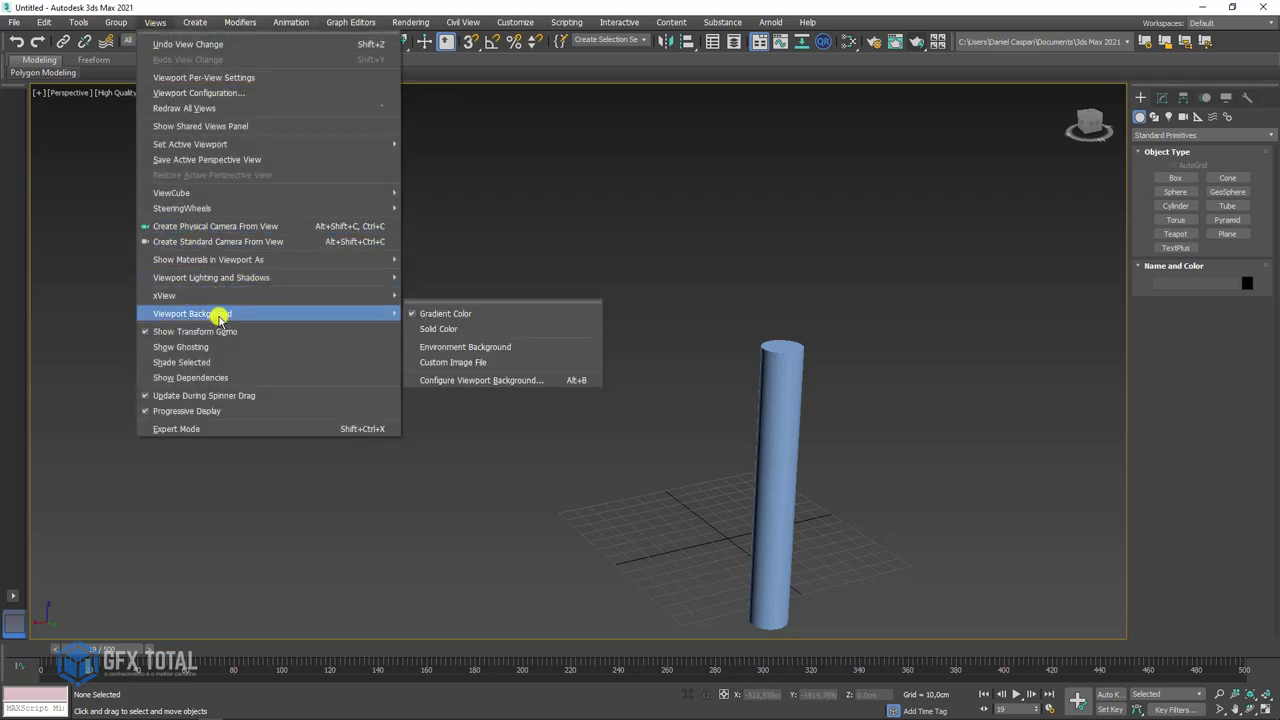
left_click(460, 328)
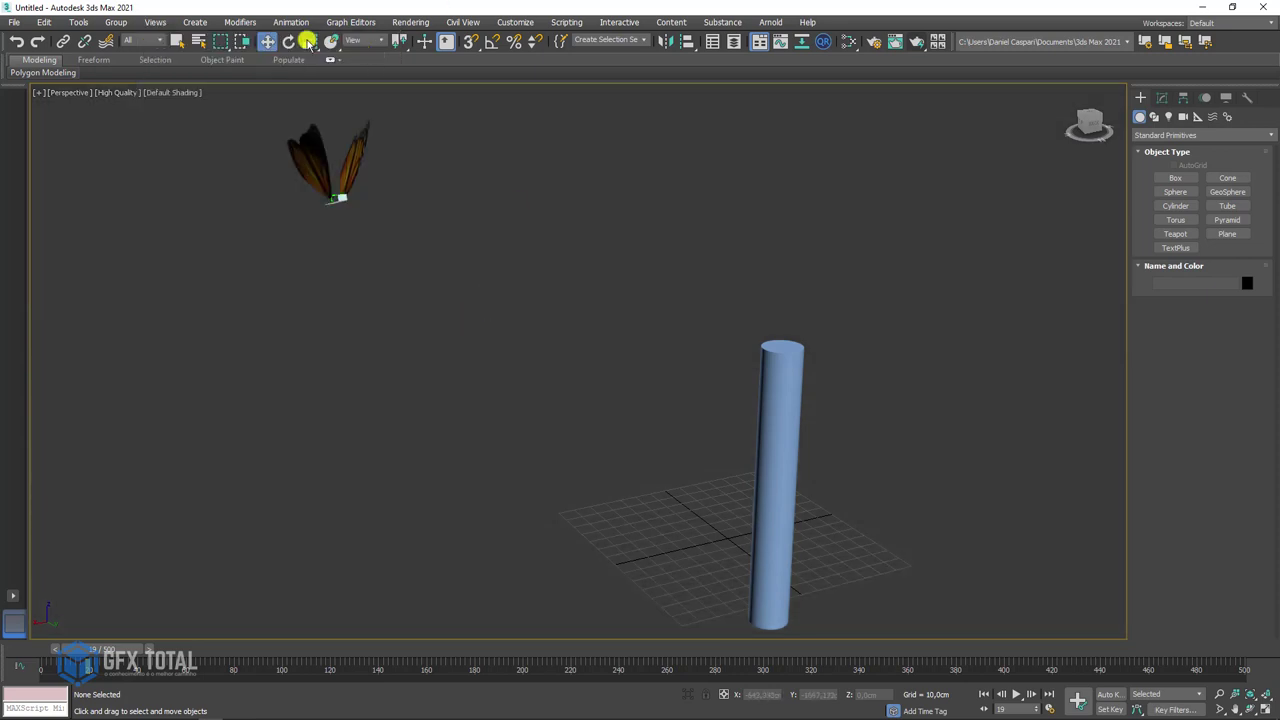
left_click(155, 22)
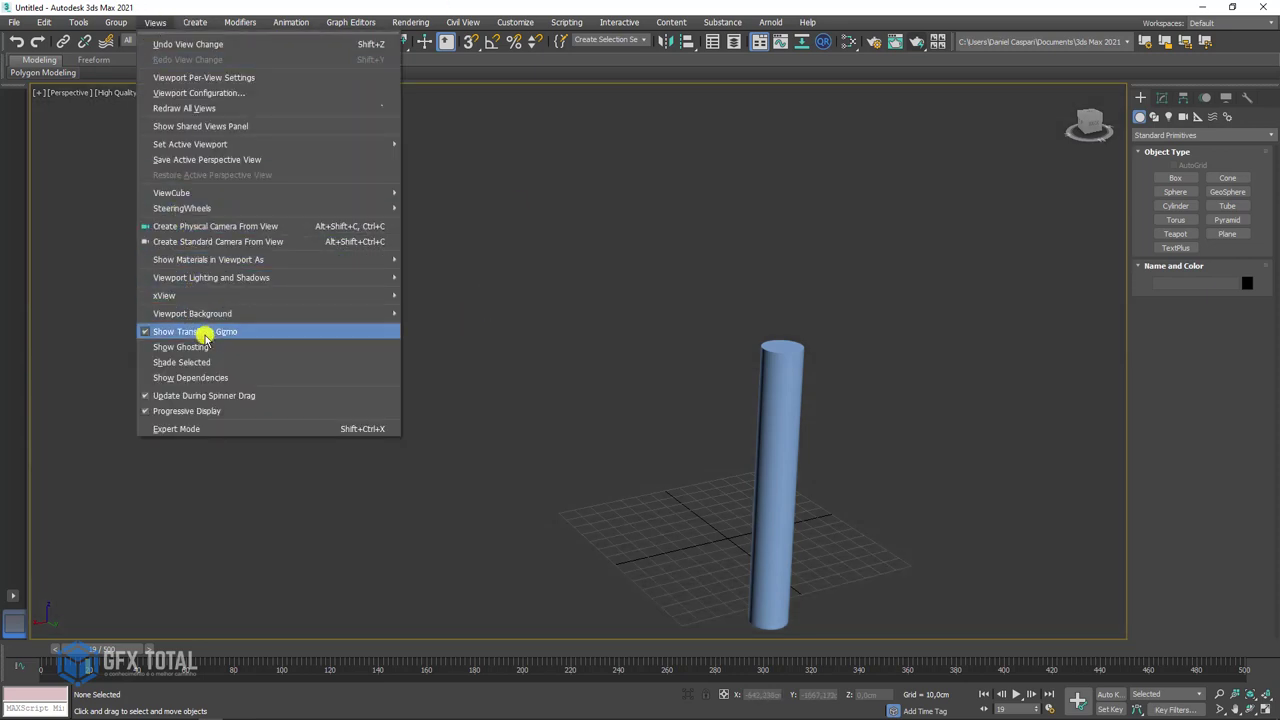
mouse_move(192, 313)
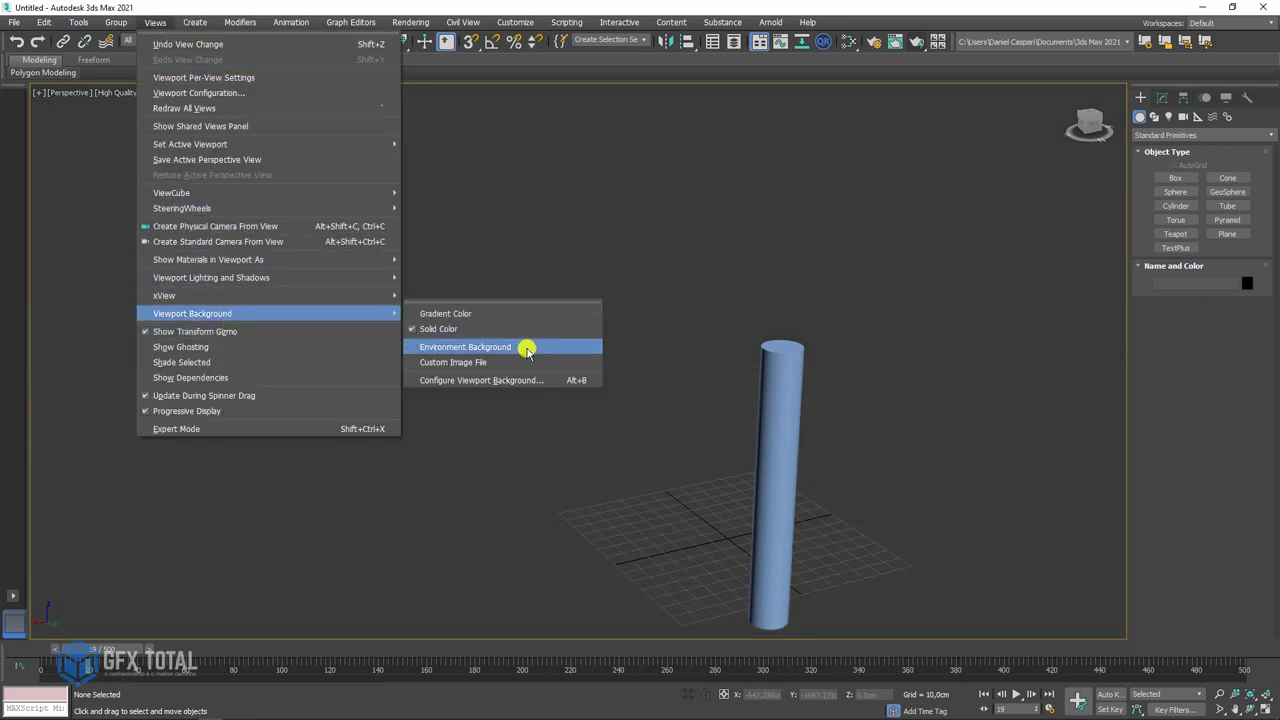
left_click(527, 349)
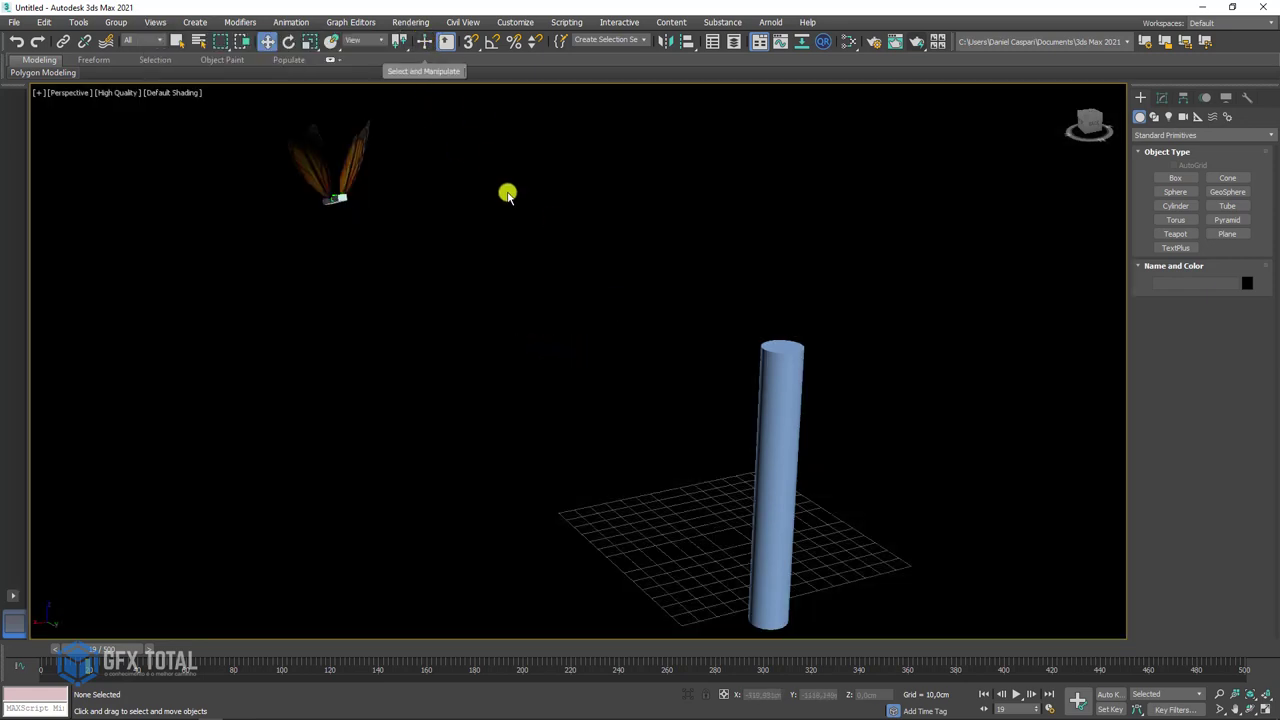
Make the environment Background Color white by copying the Tint swatch onto it.
key("8")
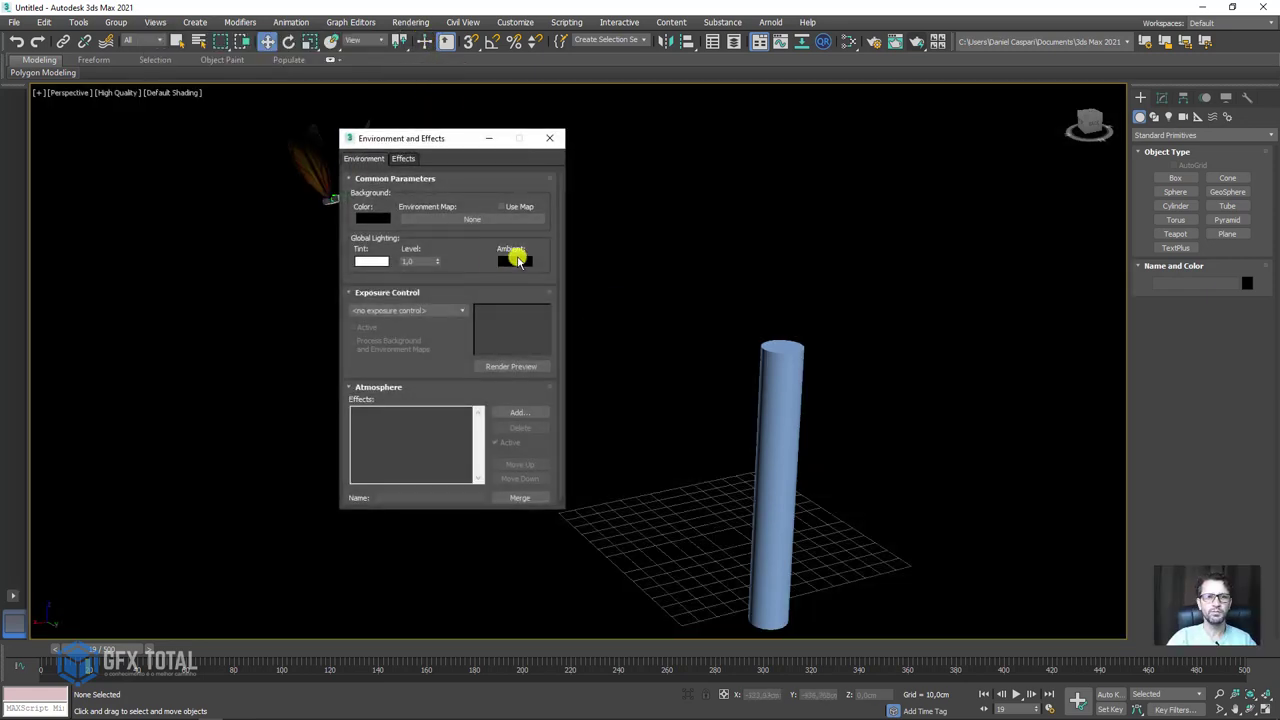
left_click(383, 216)
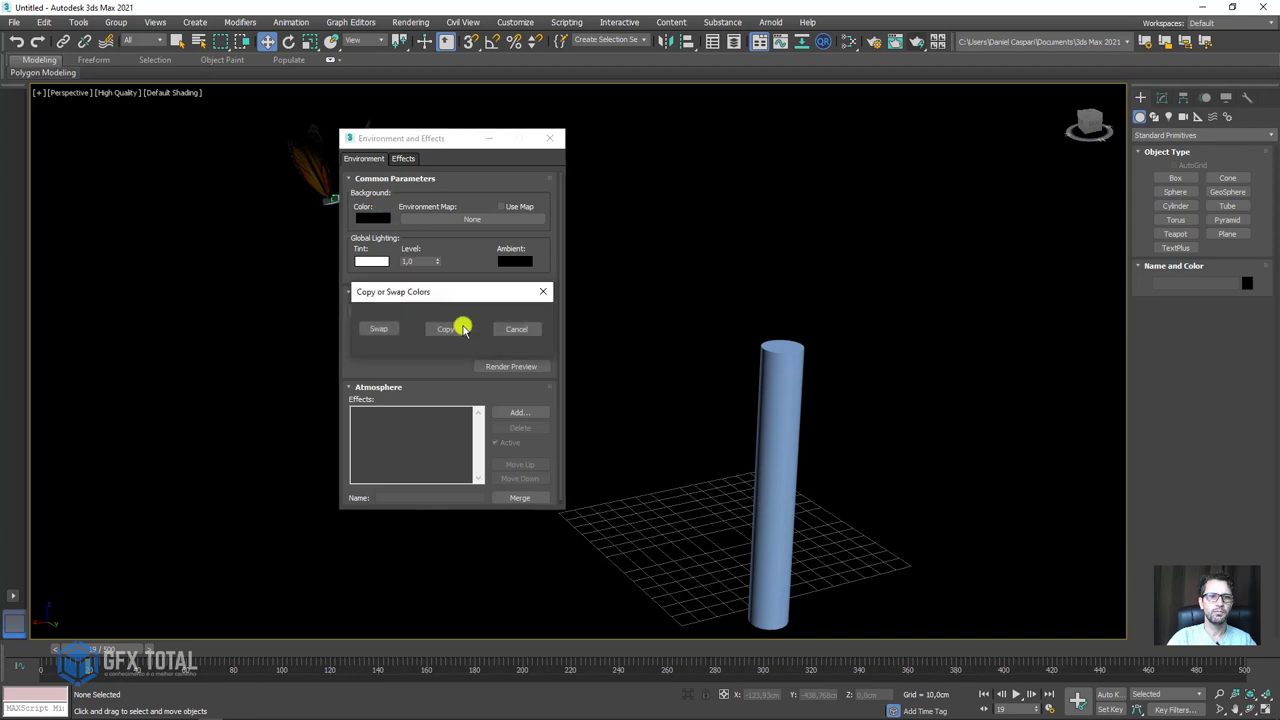
left_click(457, 329)
left_click(549, 138)
Hide the viewport grid and play the butterfly's flight animation.
middle_click_drag(763, 243, 759, 246)
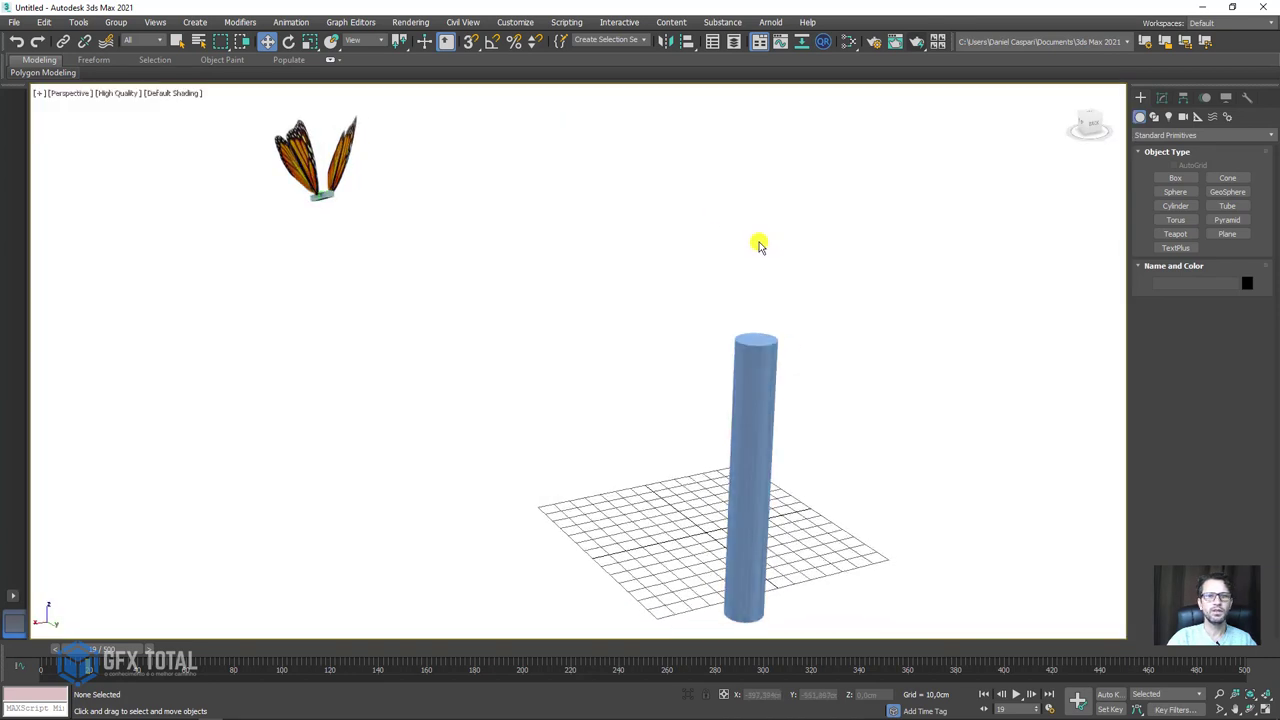
key("g")
middle_click_drag(840, 571, 830, 568)
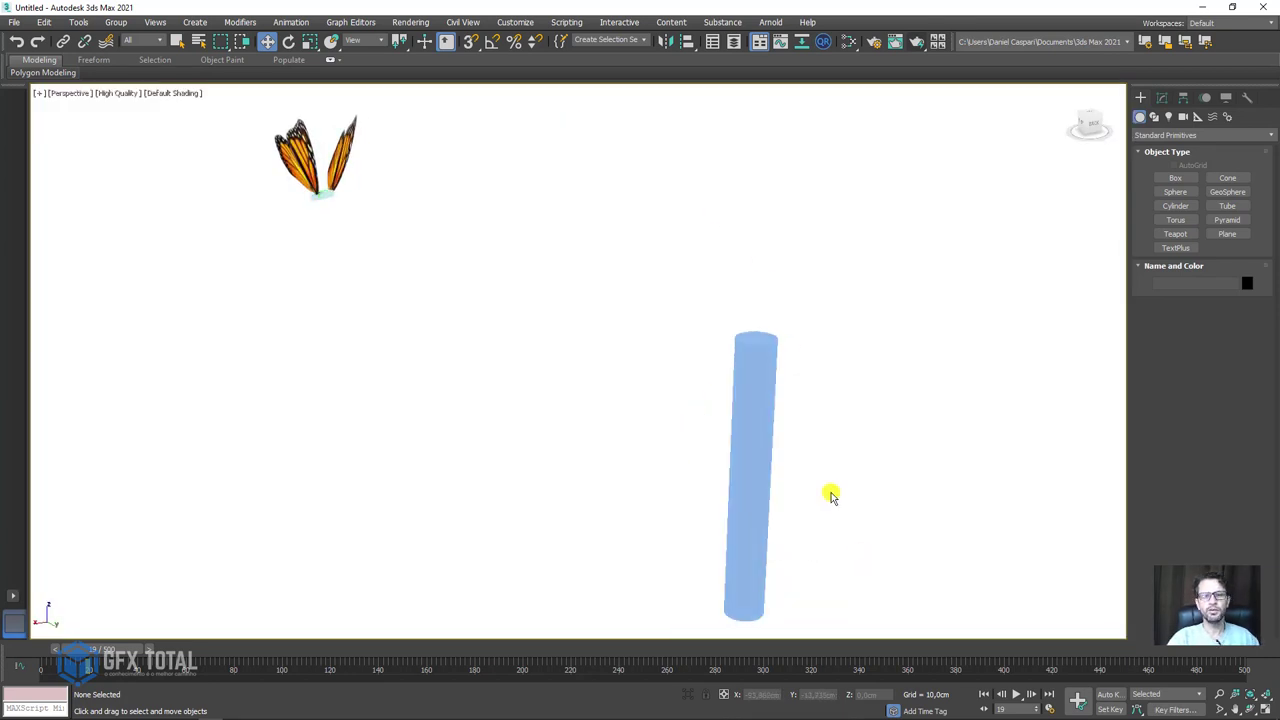
left_click(1015, 694)
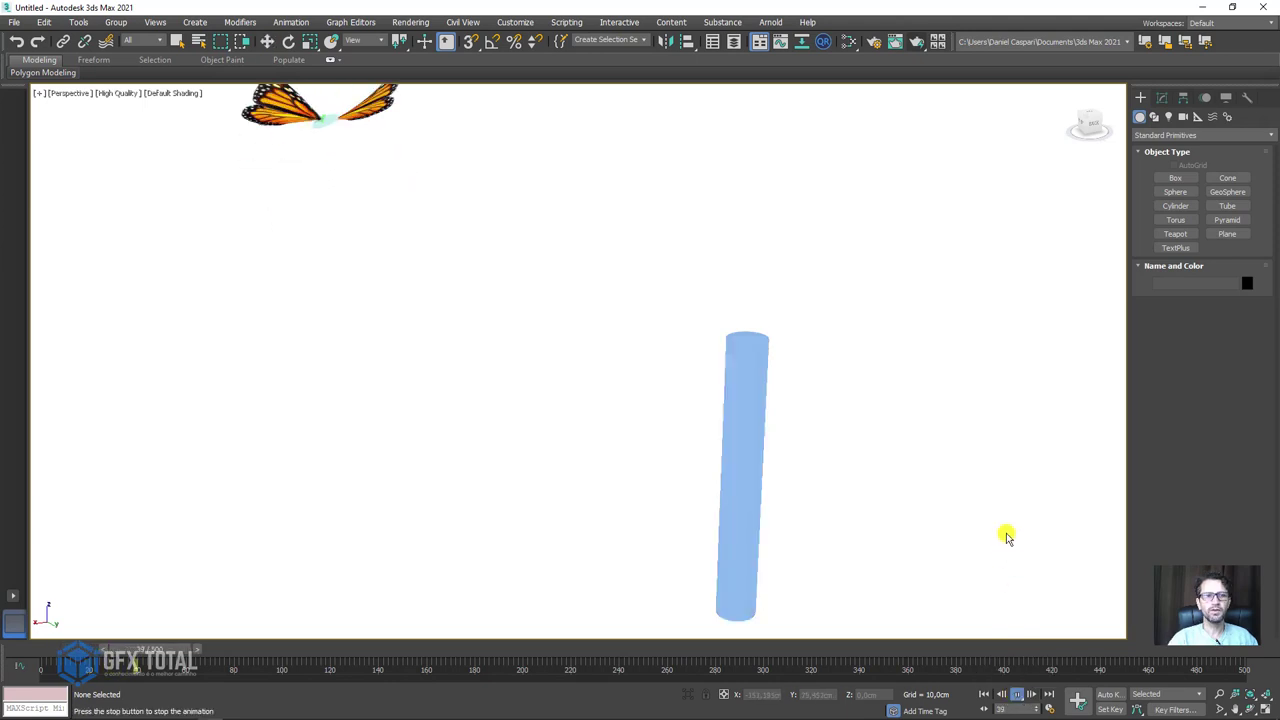